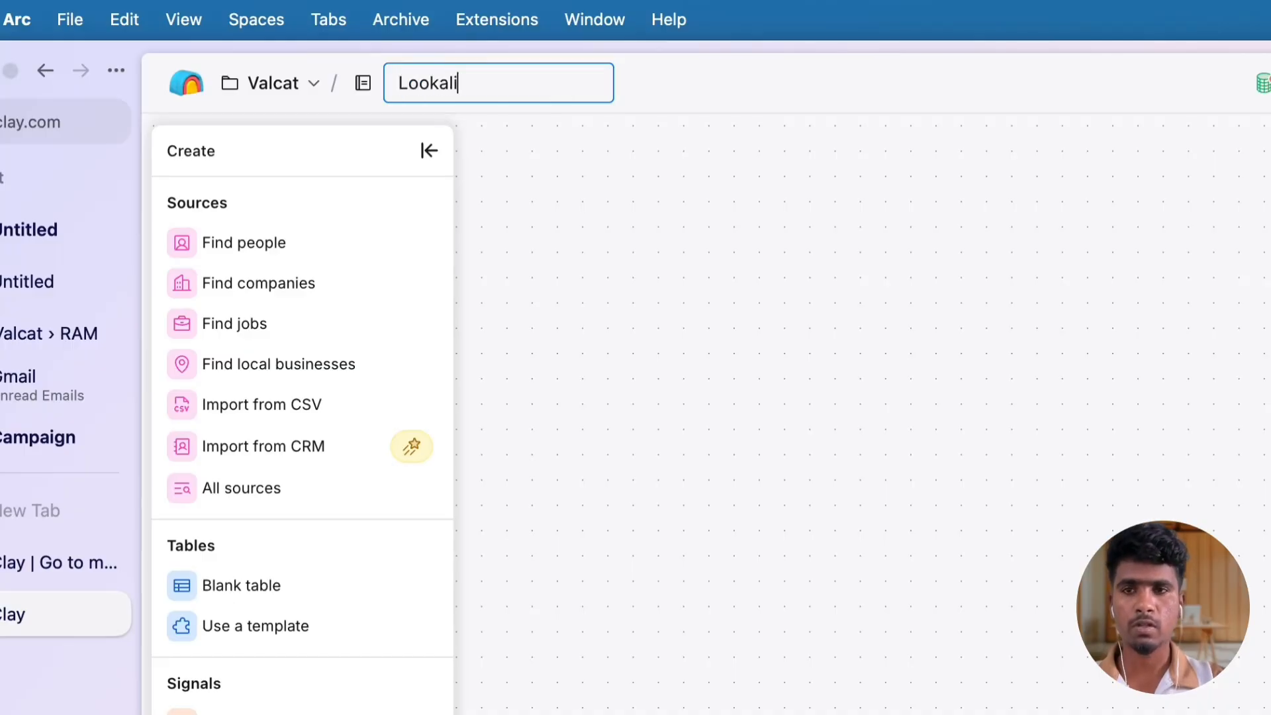
Name the workbook "Lookalike" and start a company search in it
type("ke")
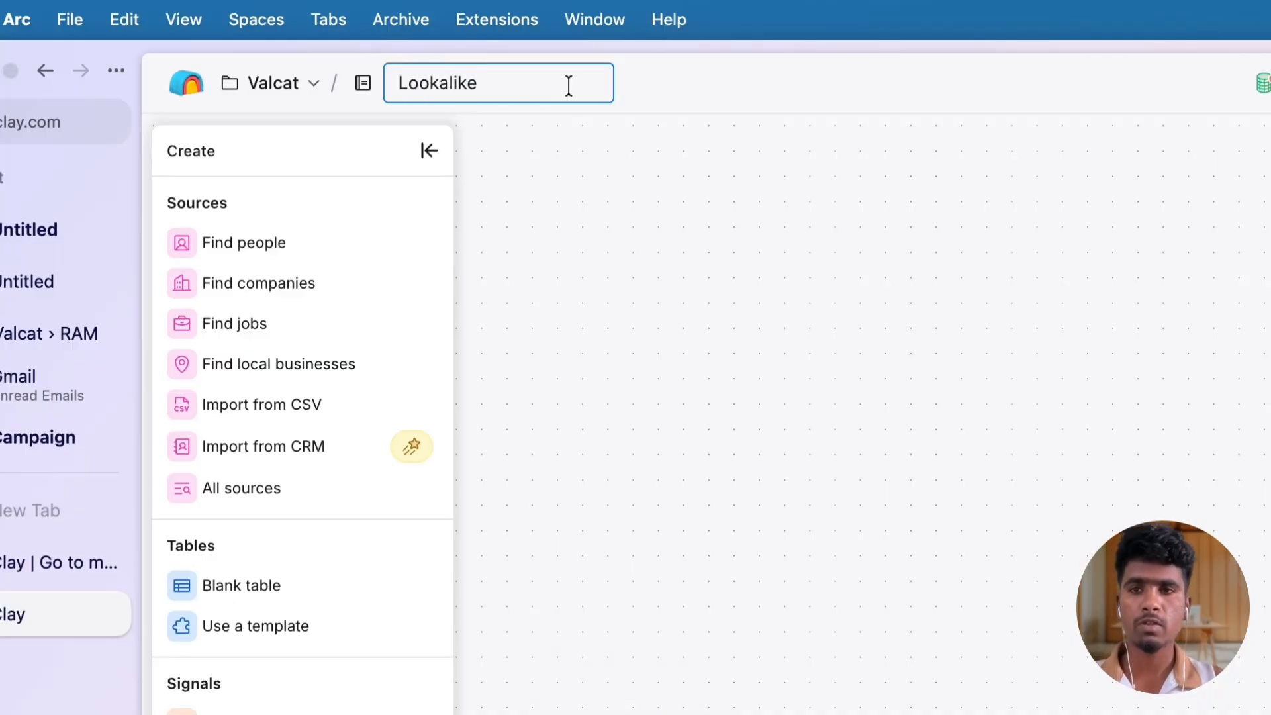
left_click(588, 215)
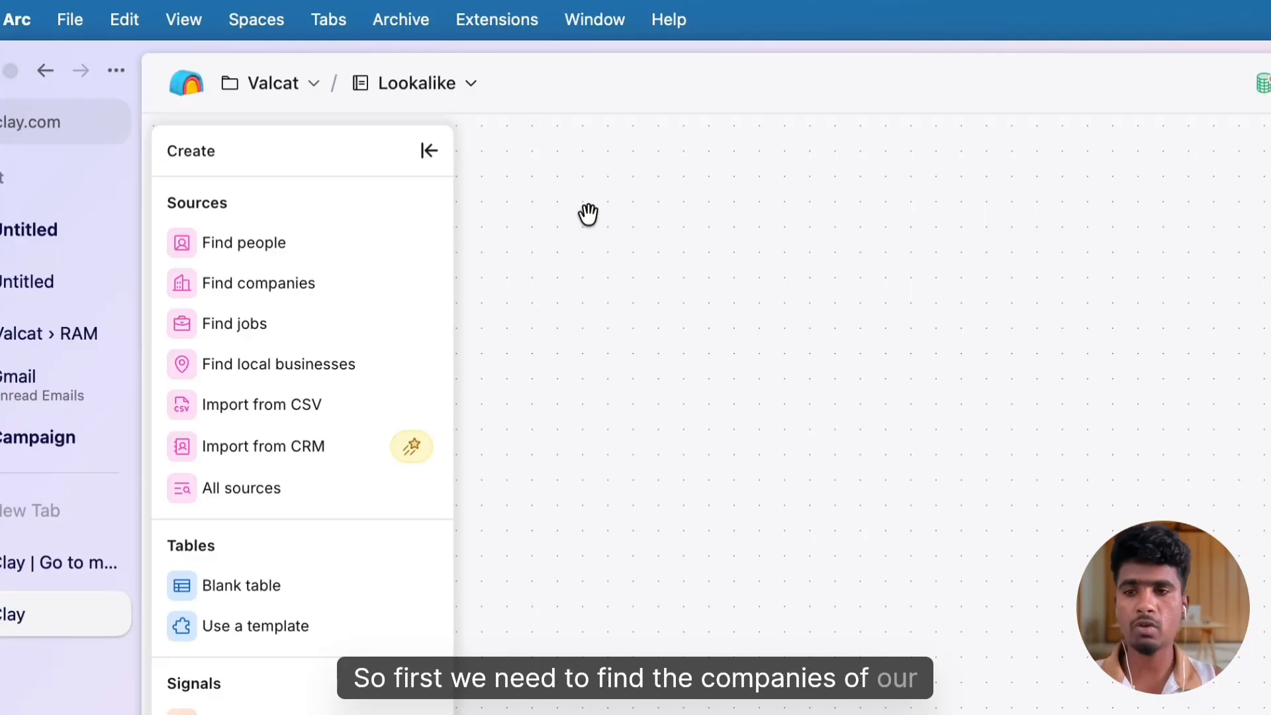
left_click(272, 284)
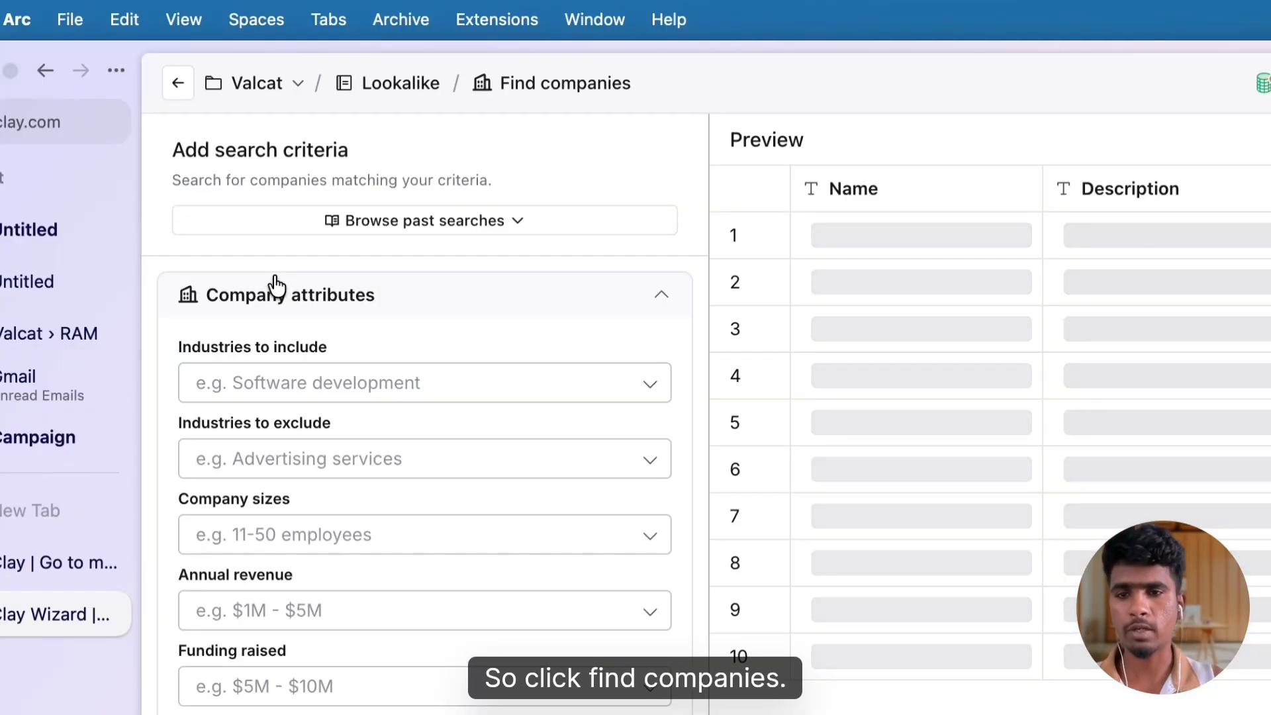
scroll(320, 458, "down", 5)
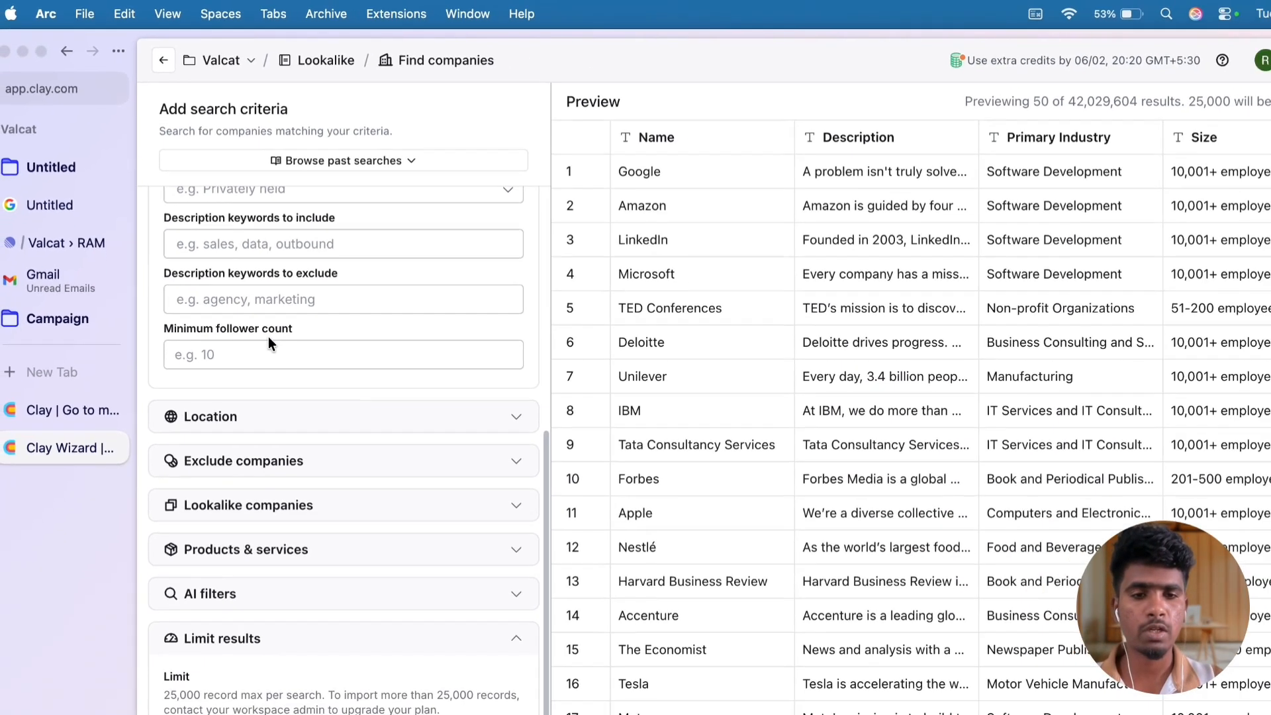
scroll(269, 336, "up", 3)
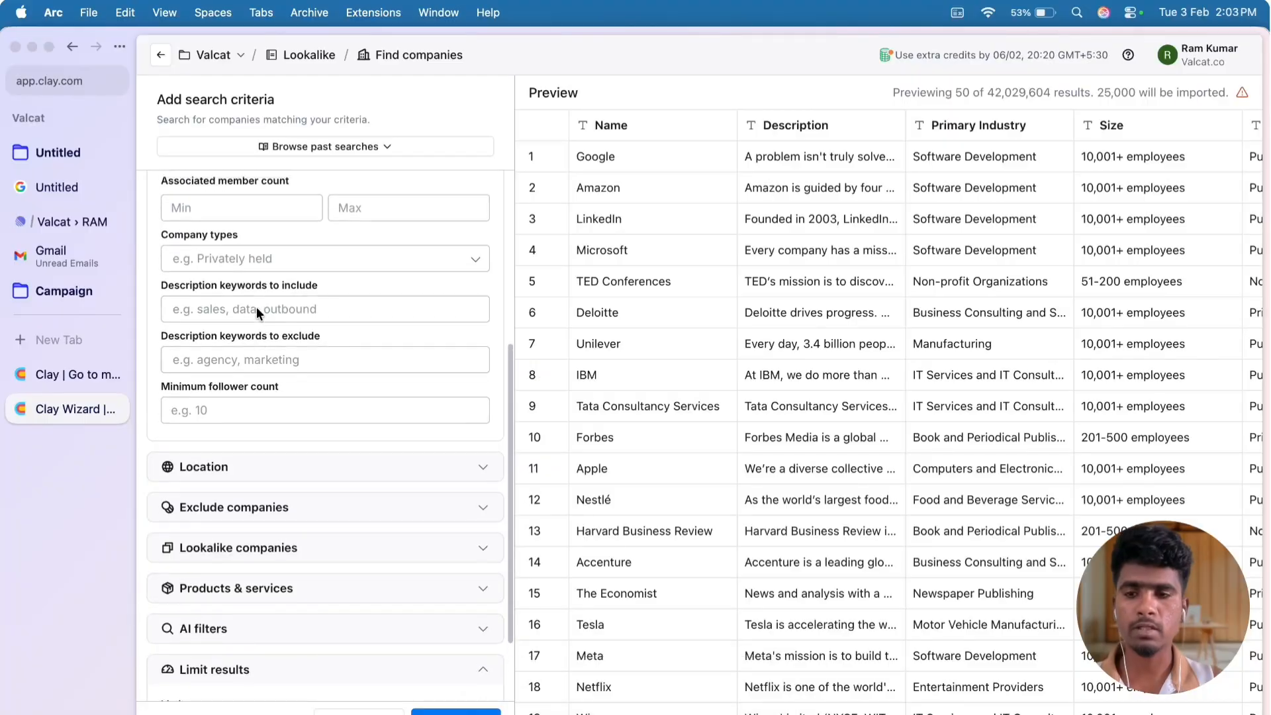
scroll(258, 313, "down", 2)
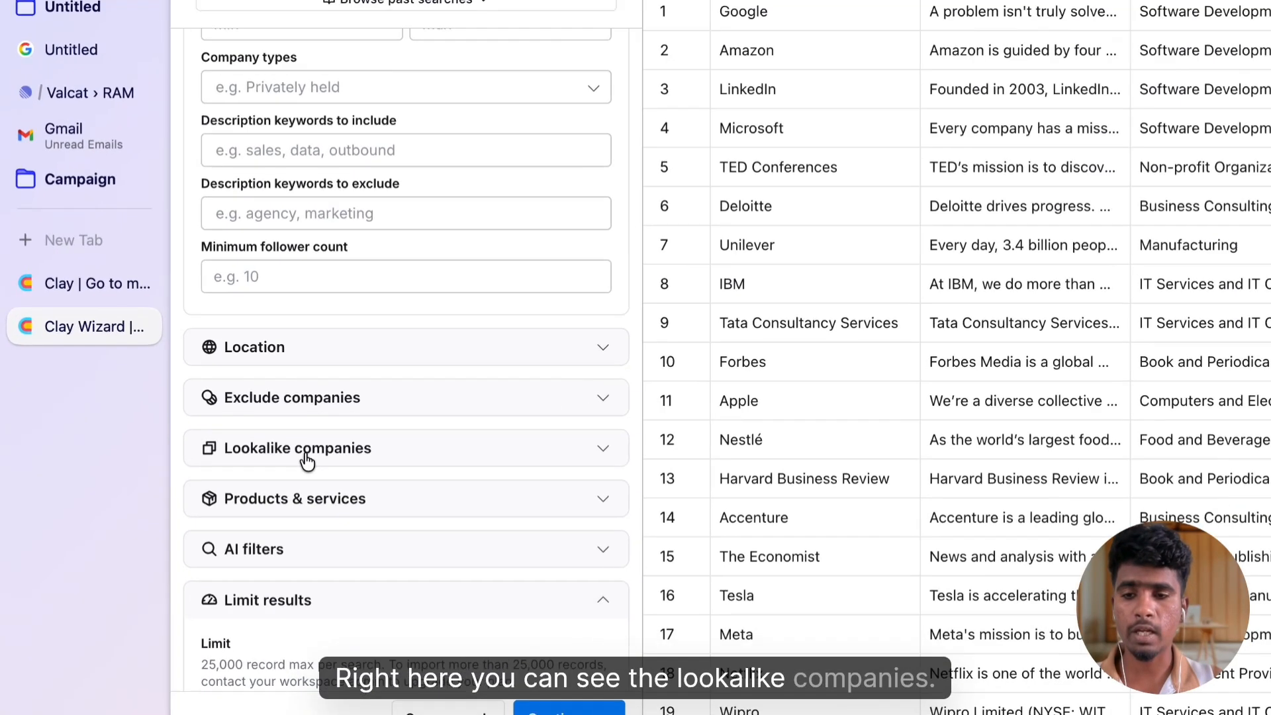
left_click(245, 513)
scroll(259, 530, "down", 2)
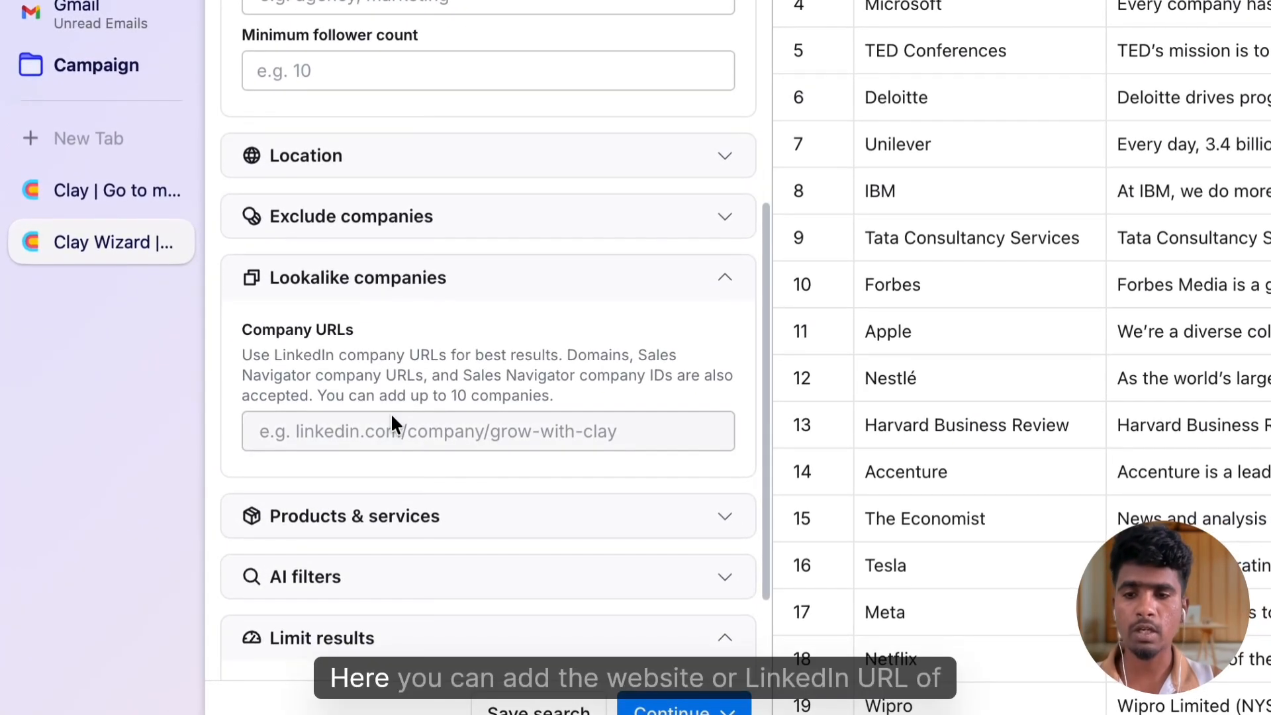
left_click(379, 430)
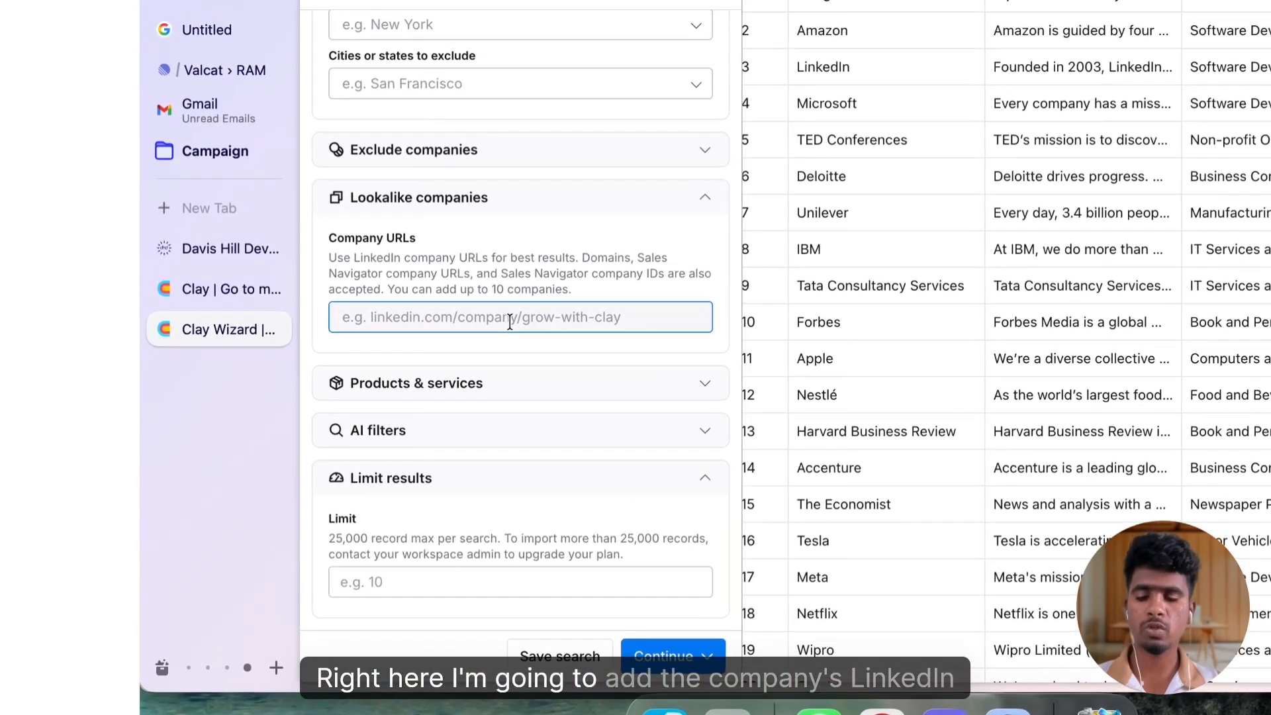
left_click(455, 346)
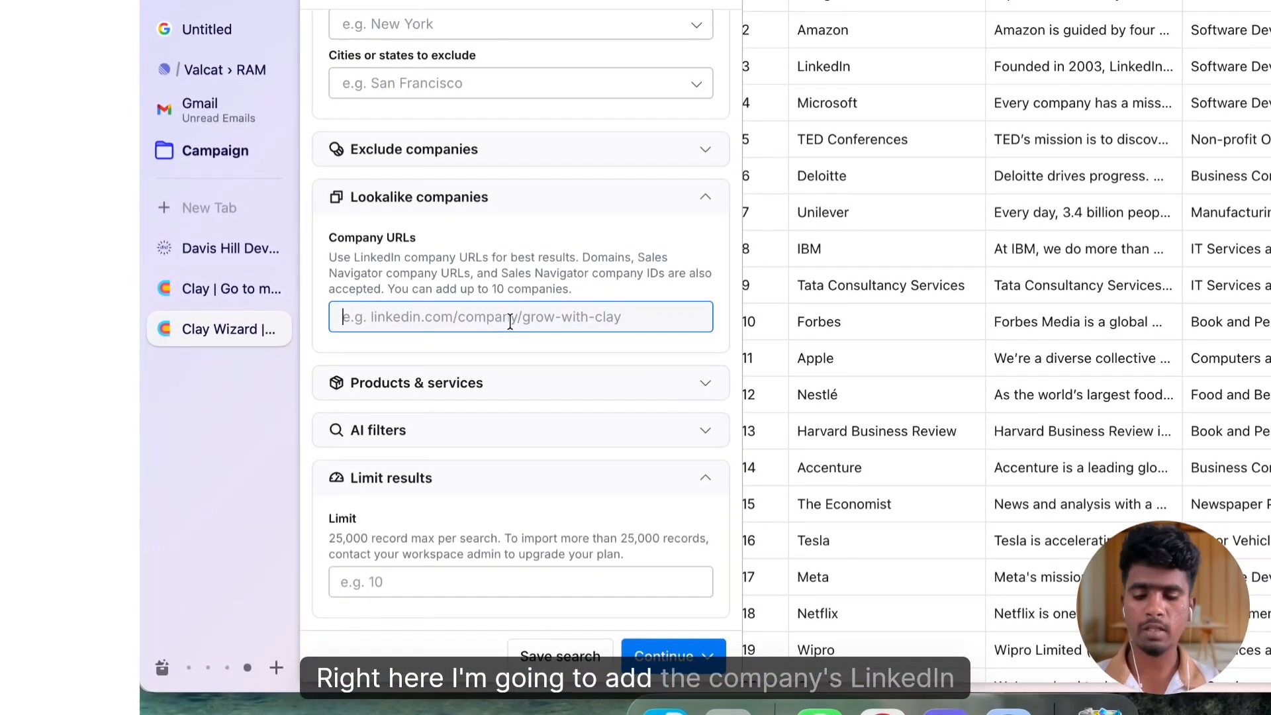
key("super+shift+v")
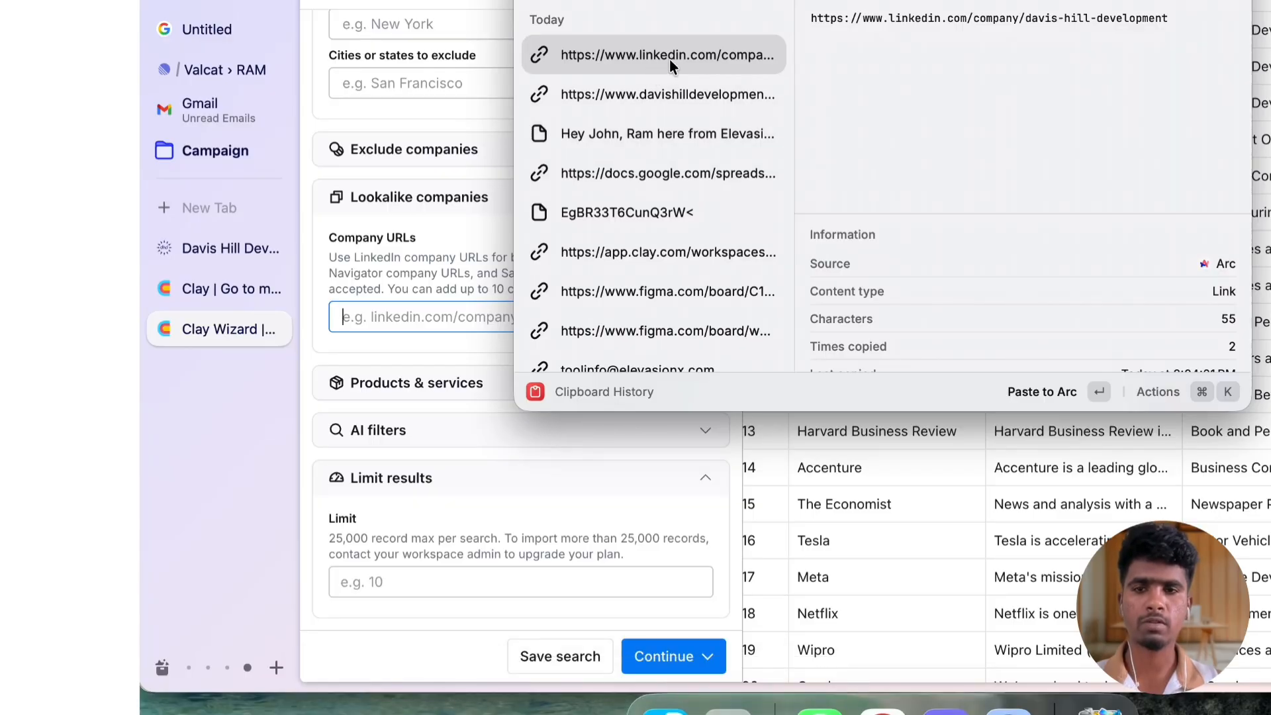
key("Return")
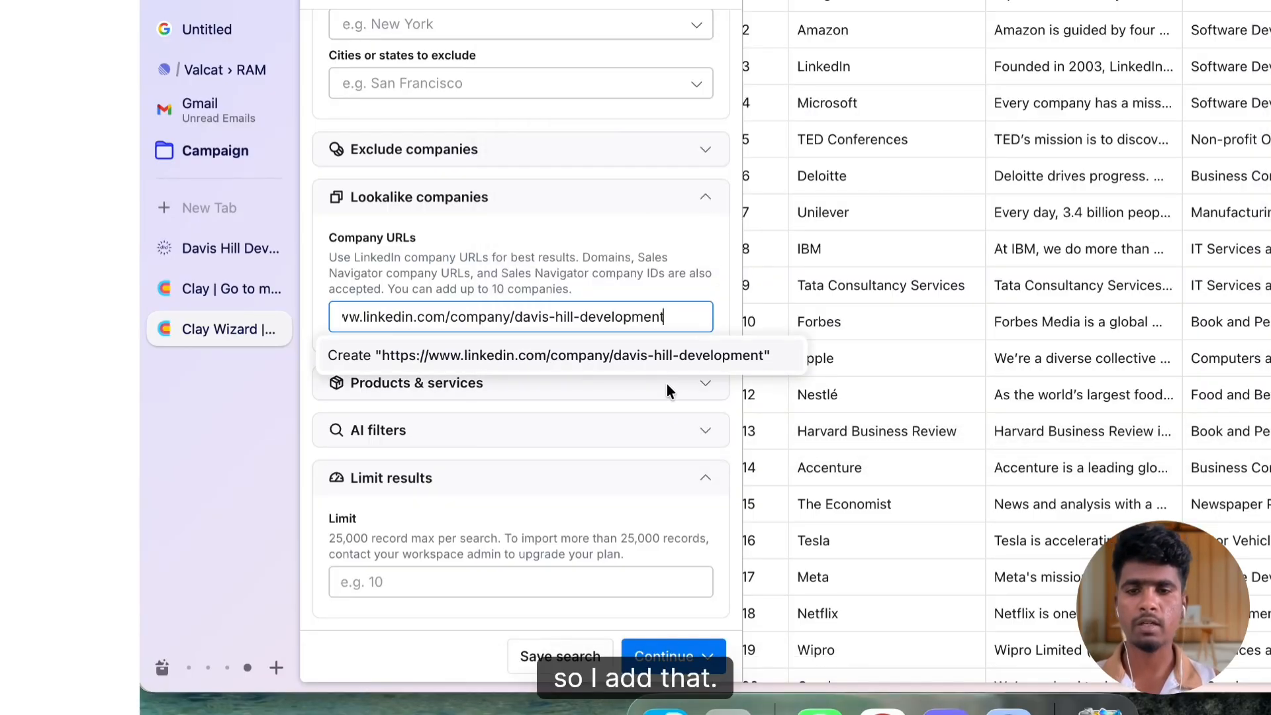
left_click(657, 366)
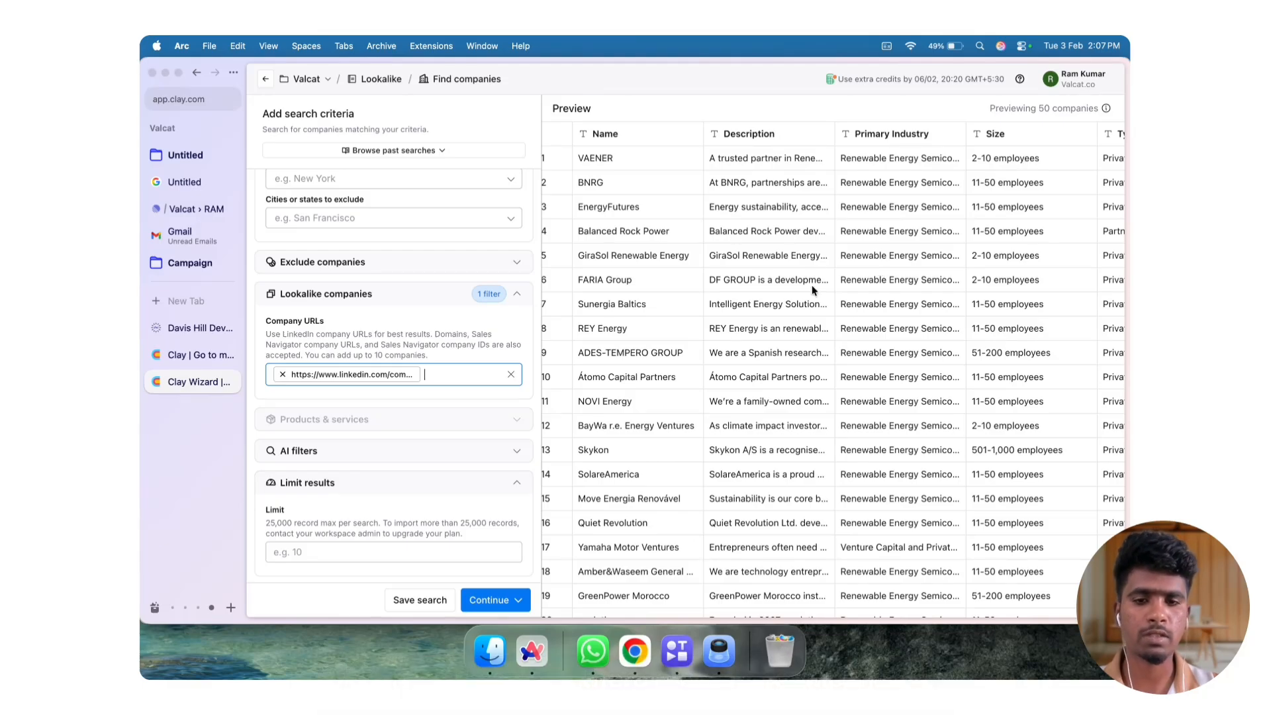
Examine the descriptions and primary industries of the previewed lookalike companies and check the available location filters
left_click_drag(687, 384, 832, 390)
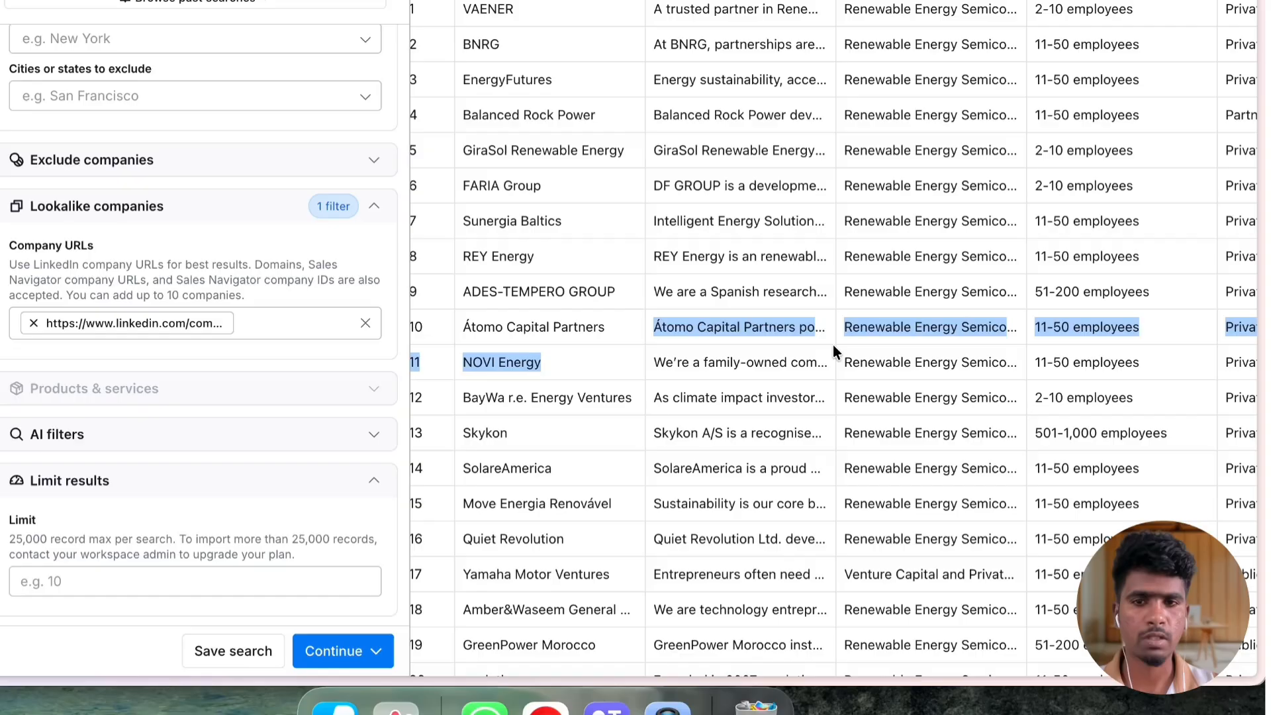
left_click_drag(833, 347, 906, 346)
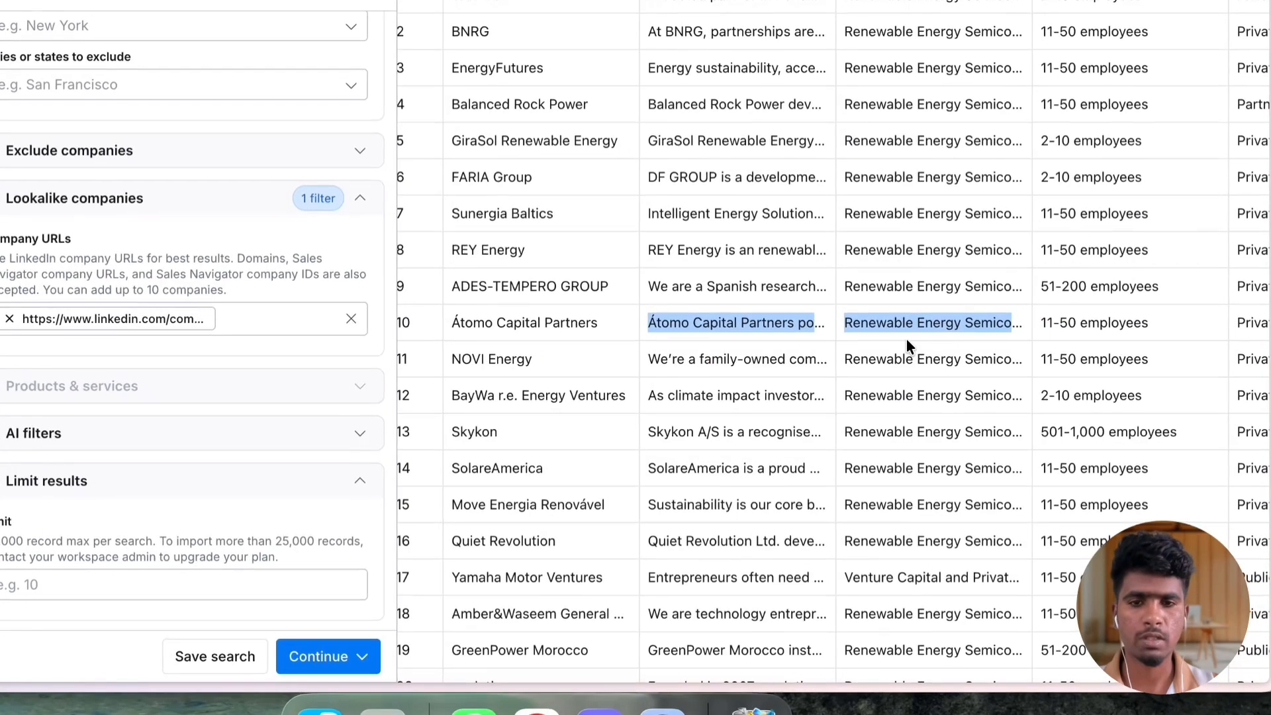
left_click(665, 394)
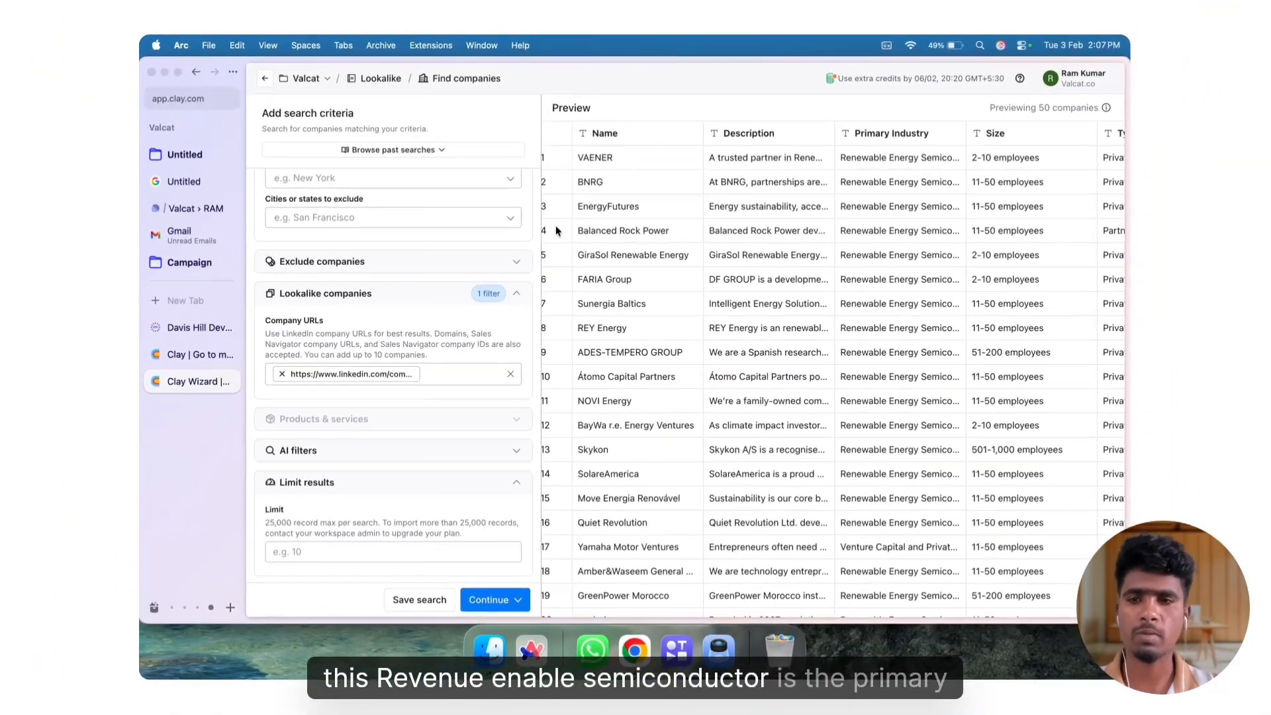
scroll(415, 259, "up", 3)
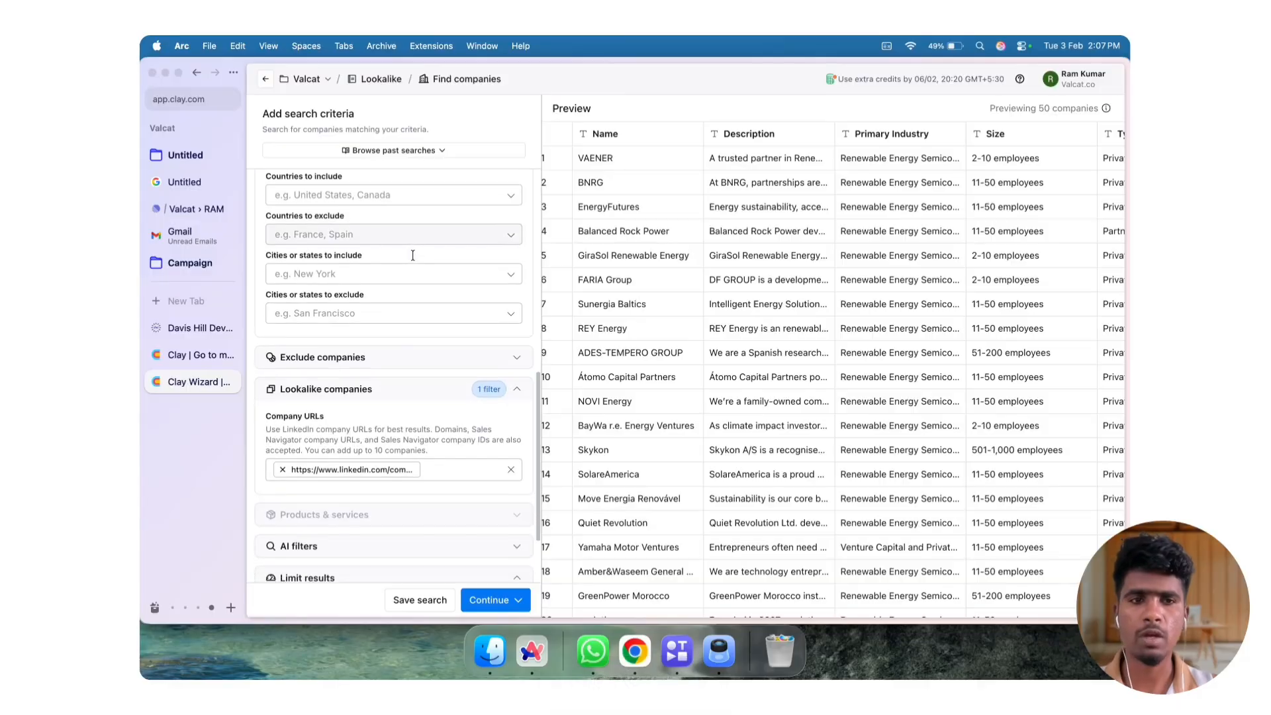
scroll(412, 255, "down", 3)
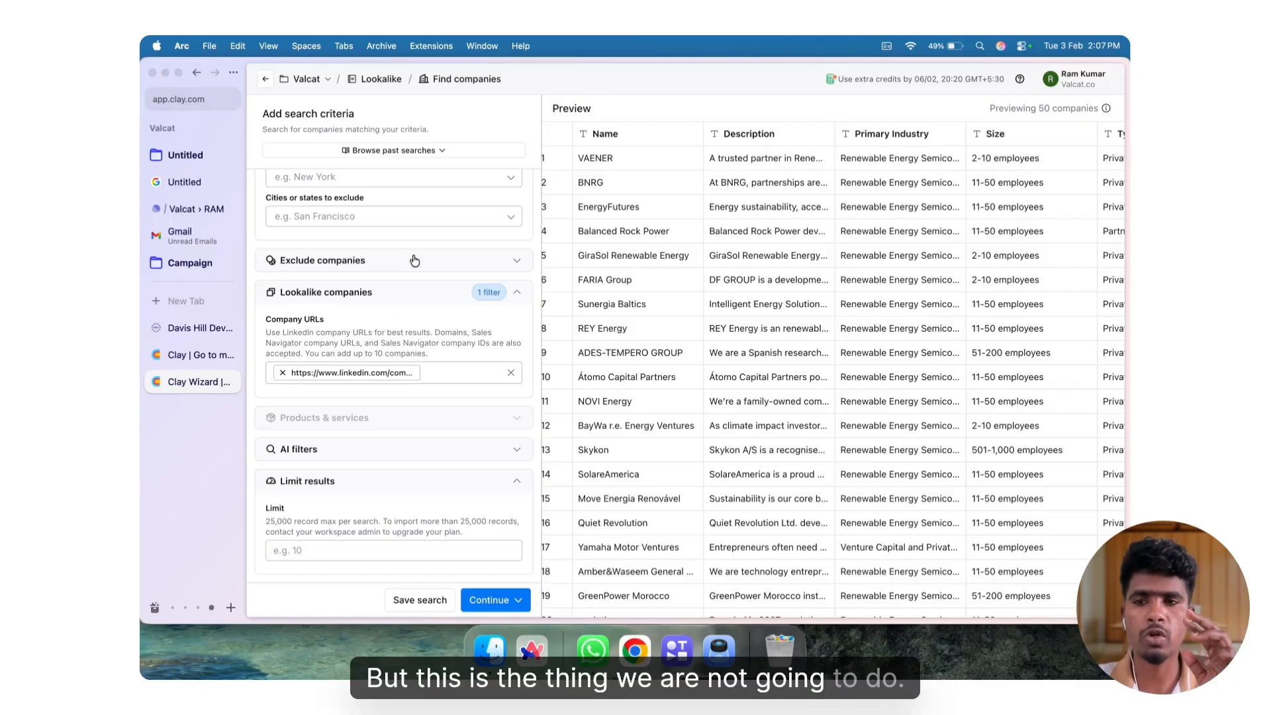
Add Renewable Energy Power Generation to the industries to include in the company attributes
scroll(415, 260, "up", 10)
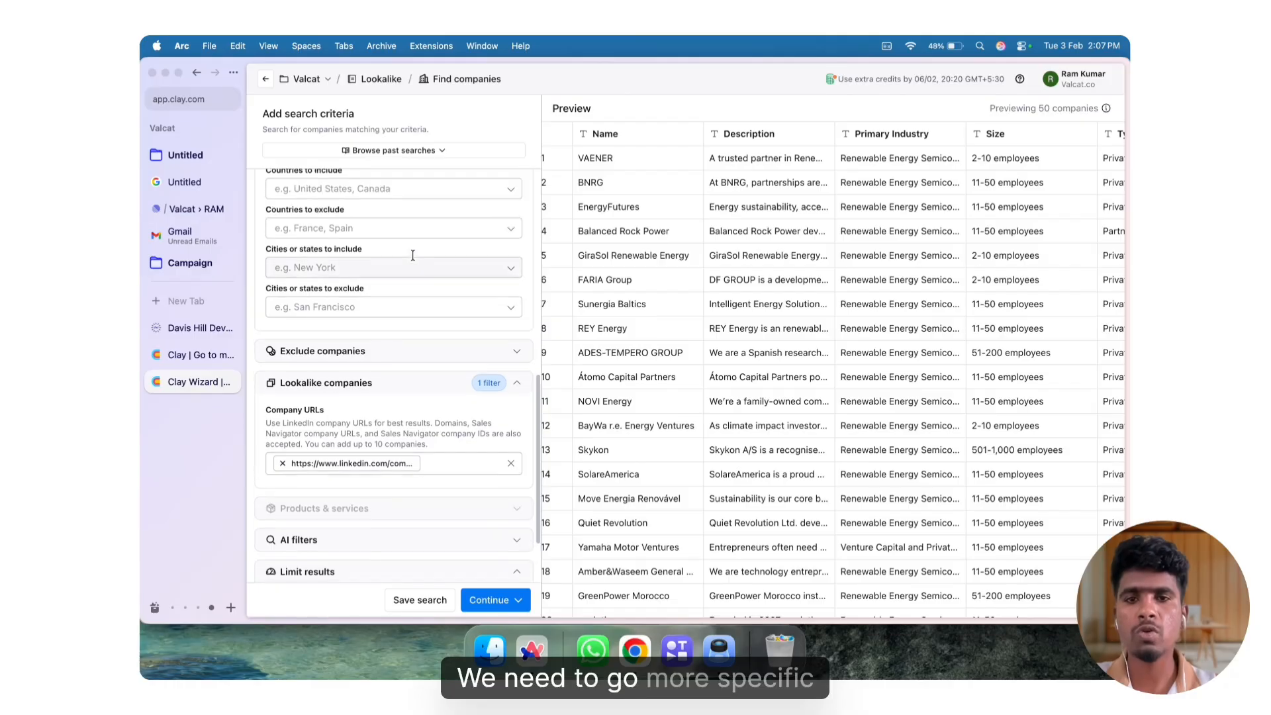
scroll(412, 254, "up", 1)
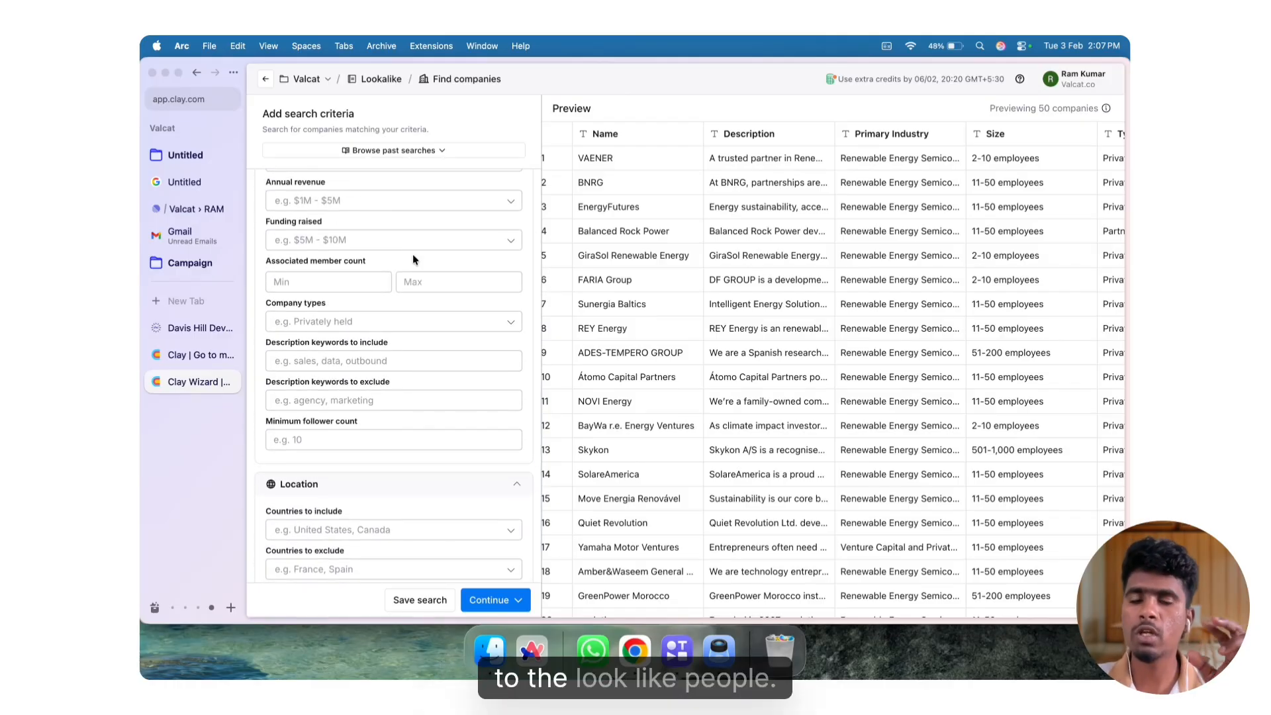
scroll(413, 257, "up", 5)
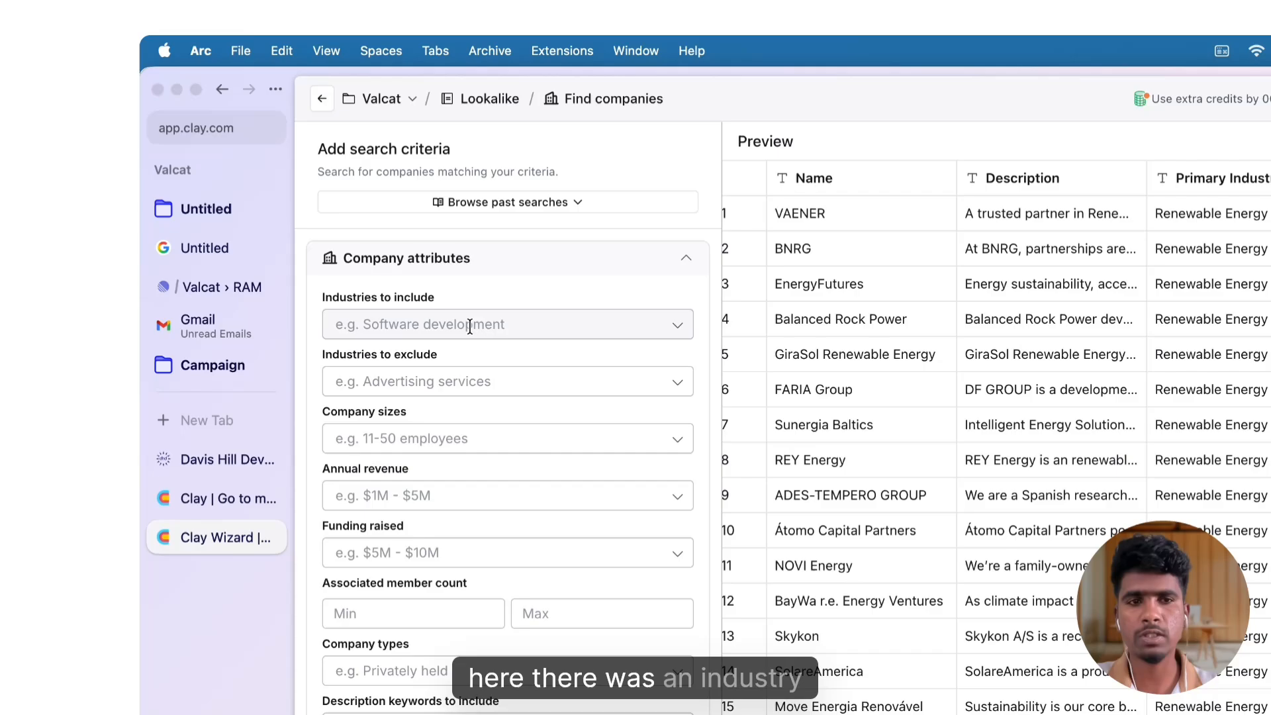
left_click(368, 234)
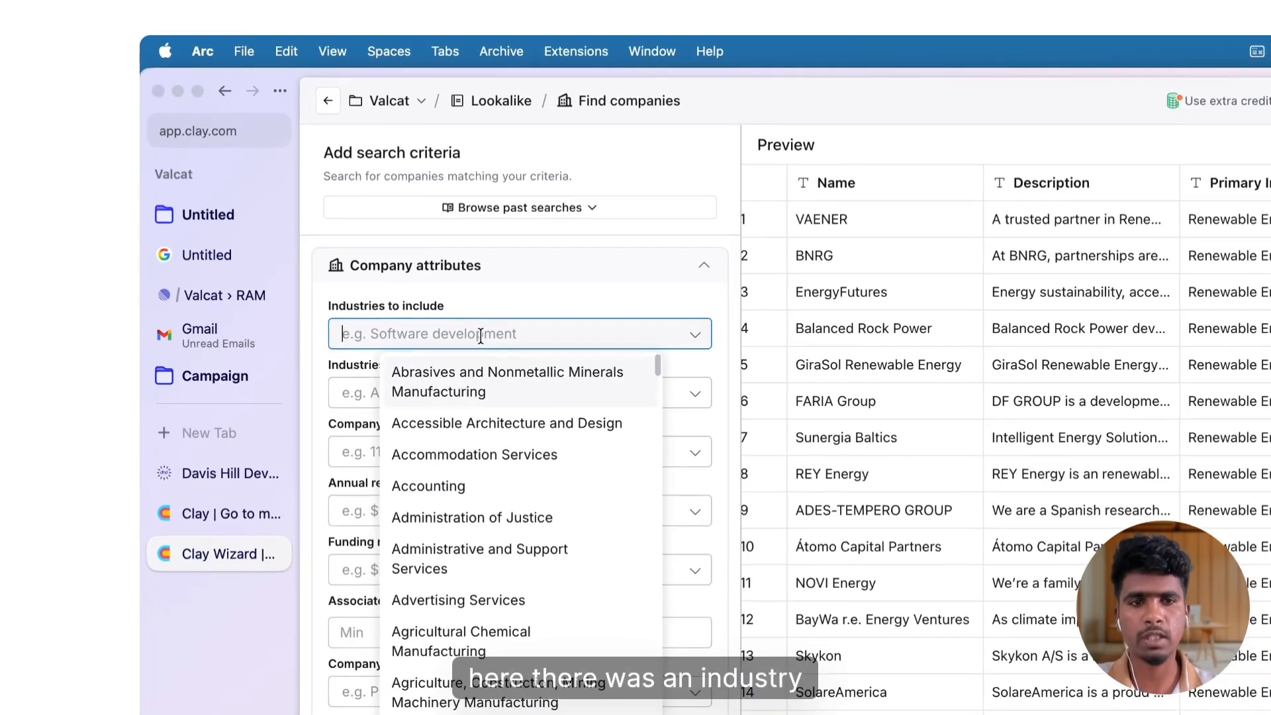
type("re")
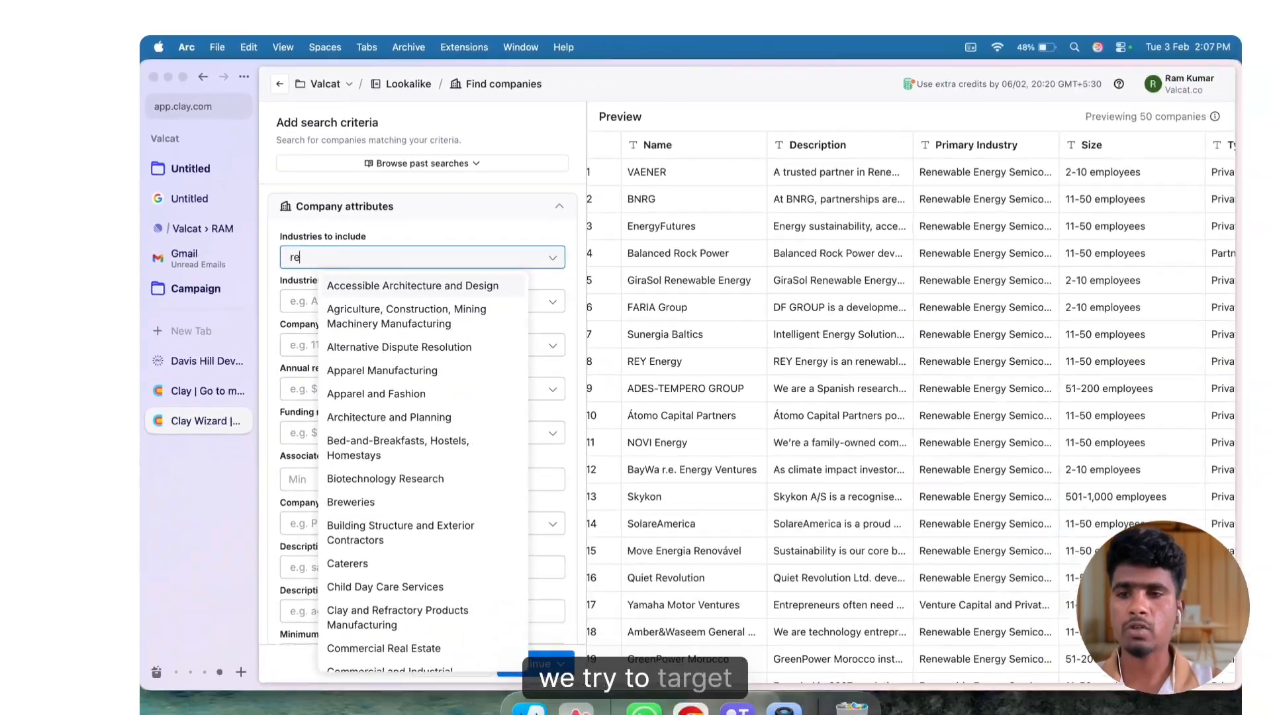
type("n")
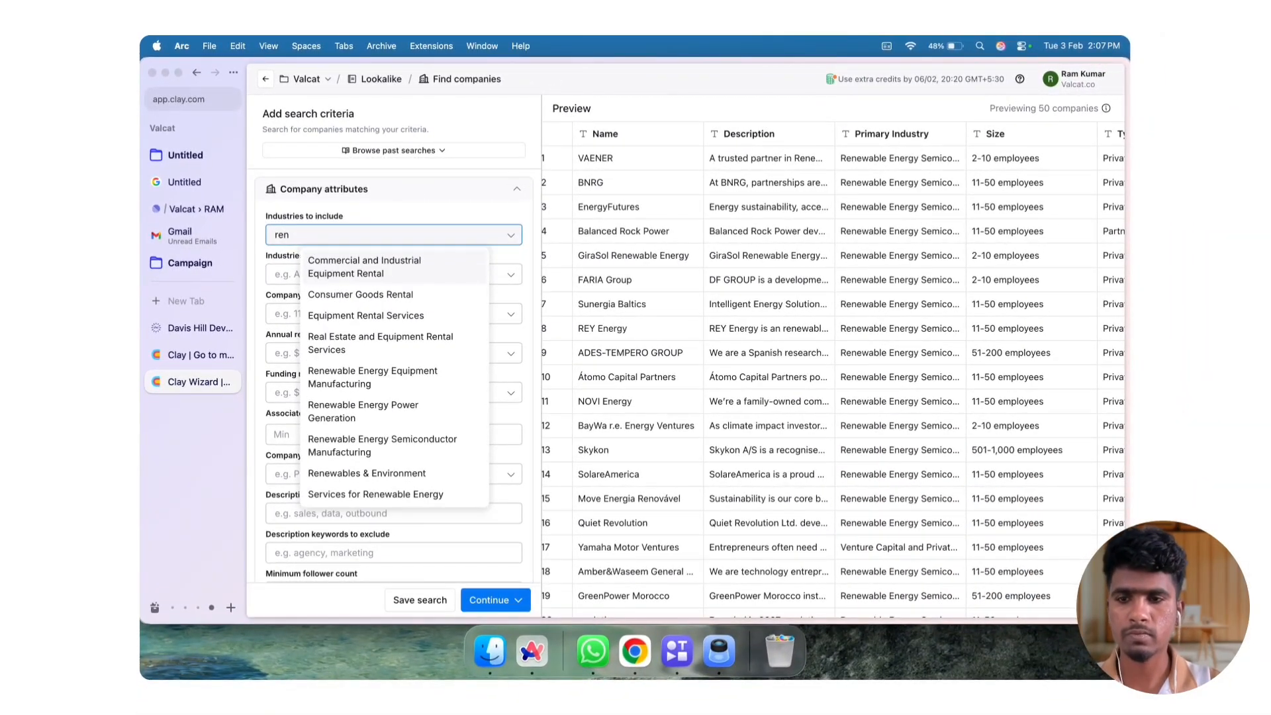
left_click(393, 405)
left_click(457, 209)
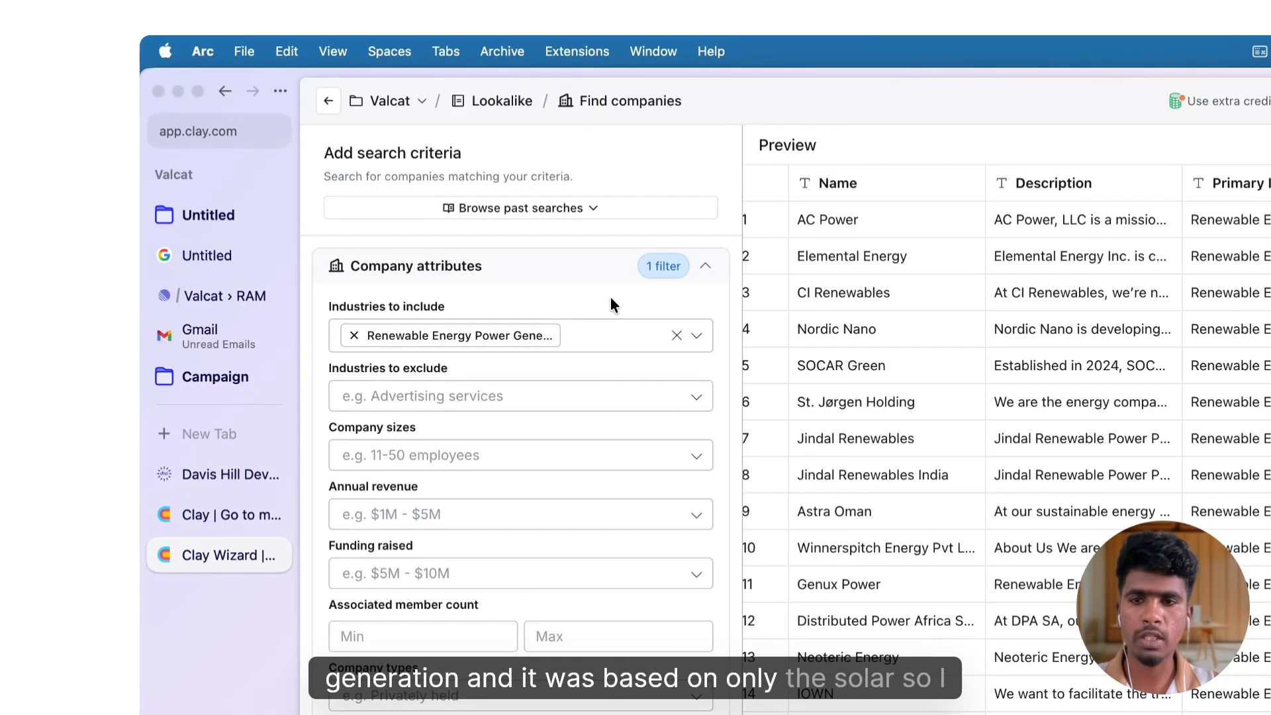
Add Solar Electric Power Generation as another industry to include
left_click(598, 334)
type("sala")
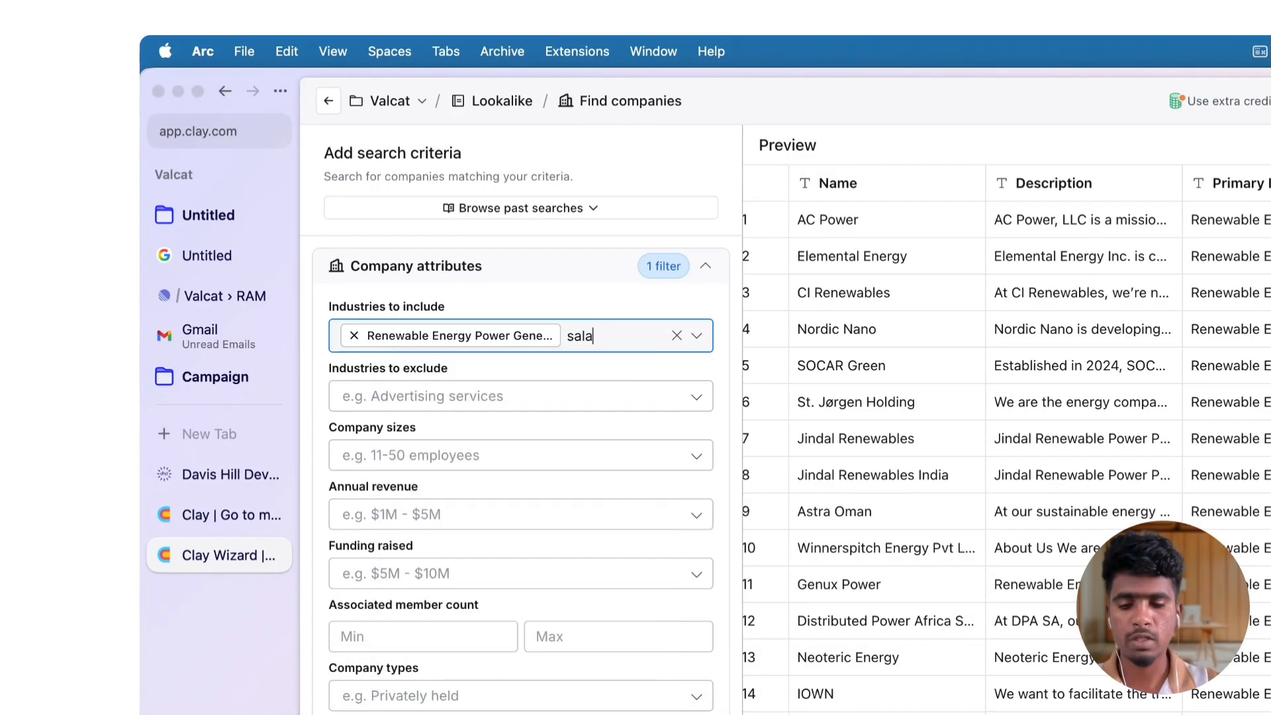
key("BackSpace")
key("BackSpace")
key("BackSpace")
type("olar")
left_click(530, 371)
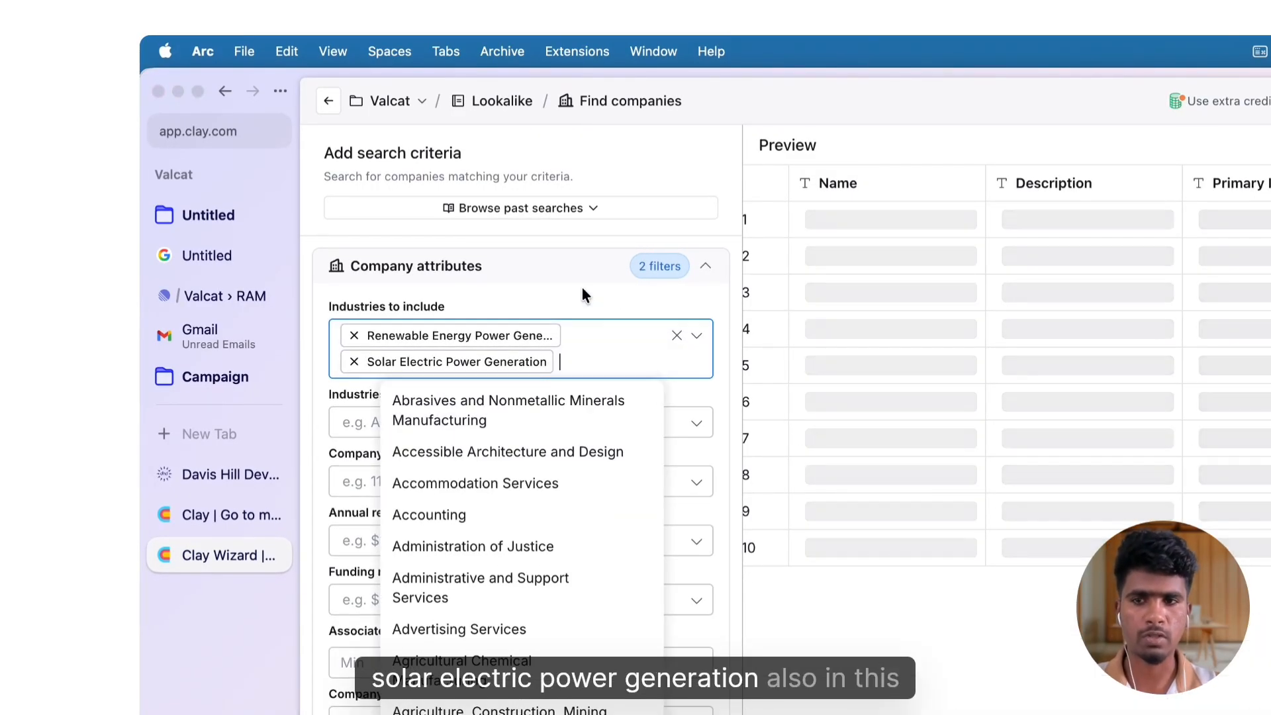
left_click(582, 289)
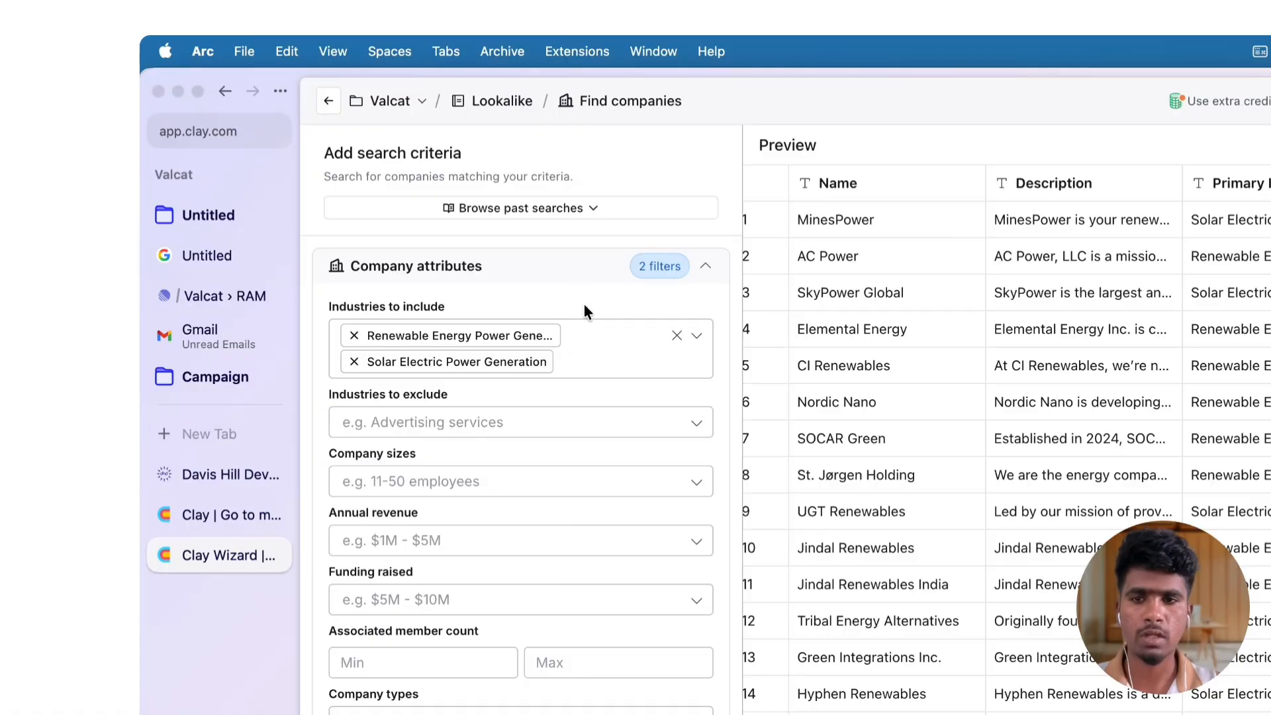
Search the included industries for "semi" and add Renewable Energy Semiconductor Manufacturing
left_click(589, 368)
type("s")
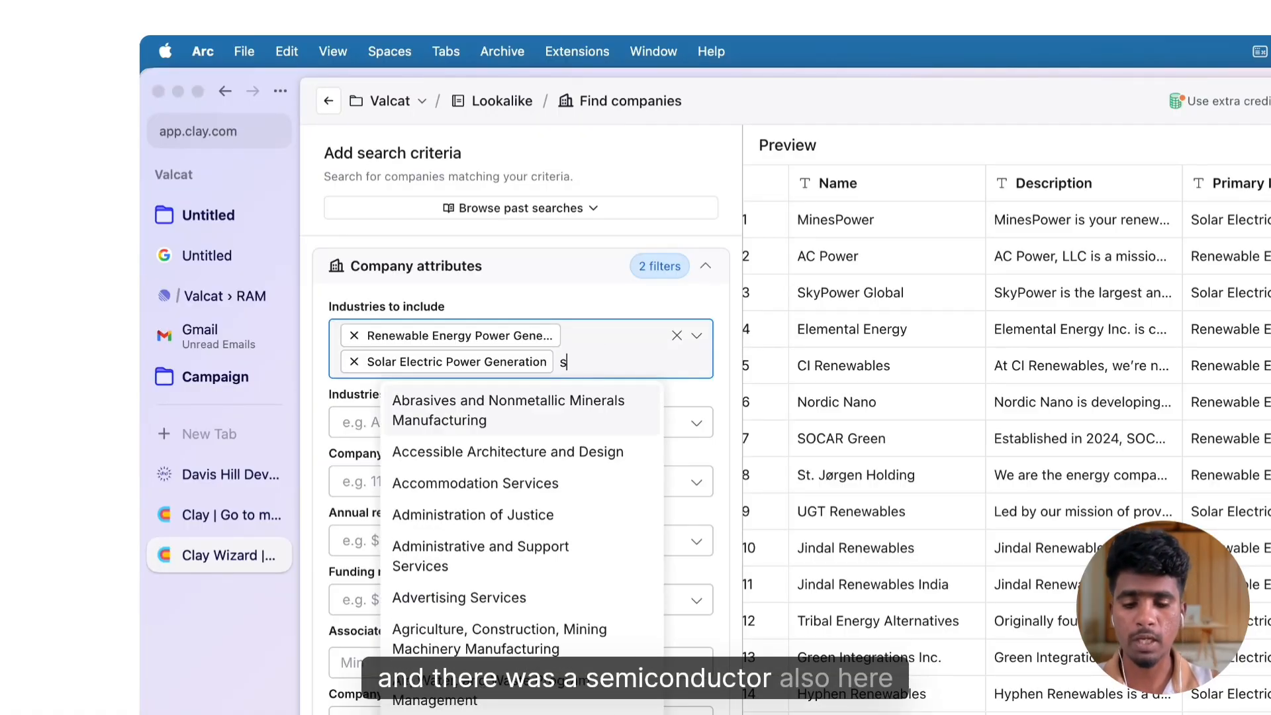
type("emi")
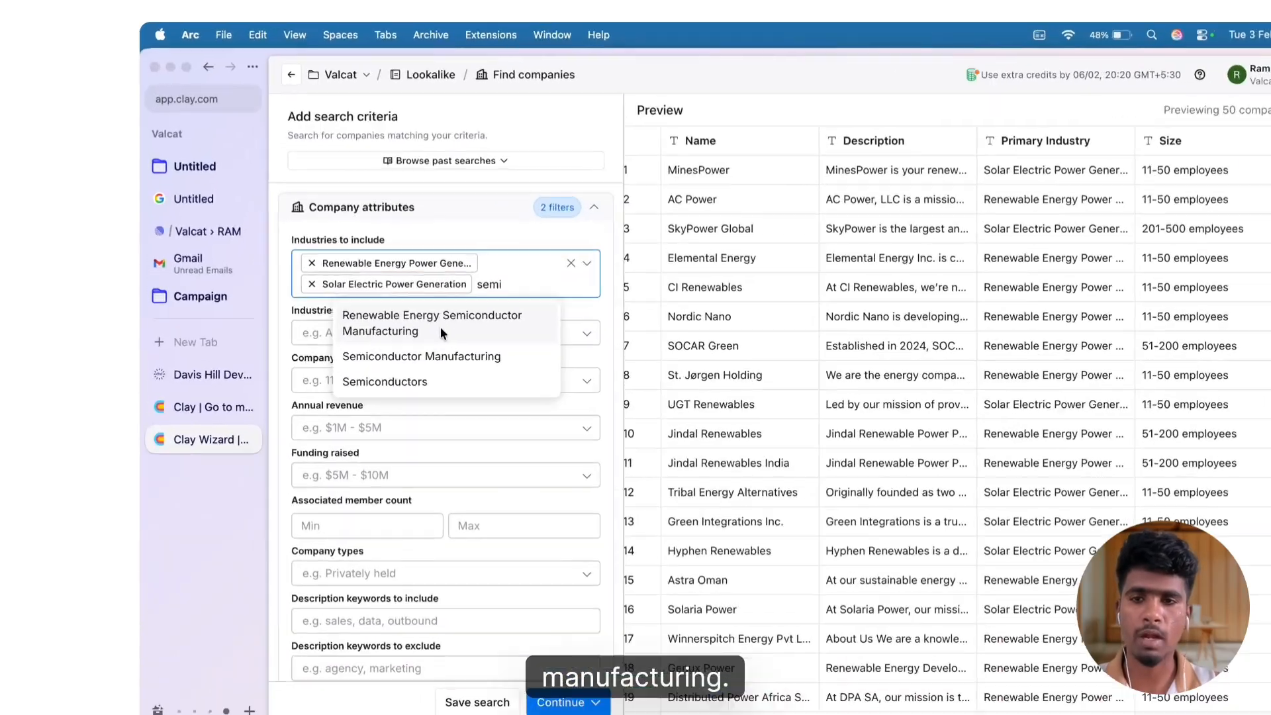
left_click(390, 288)
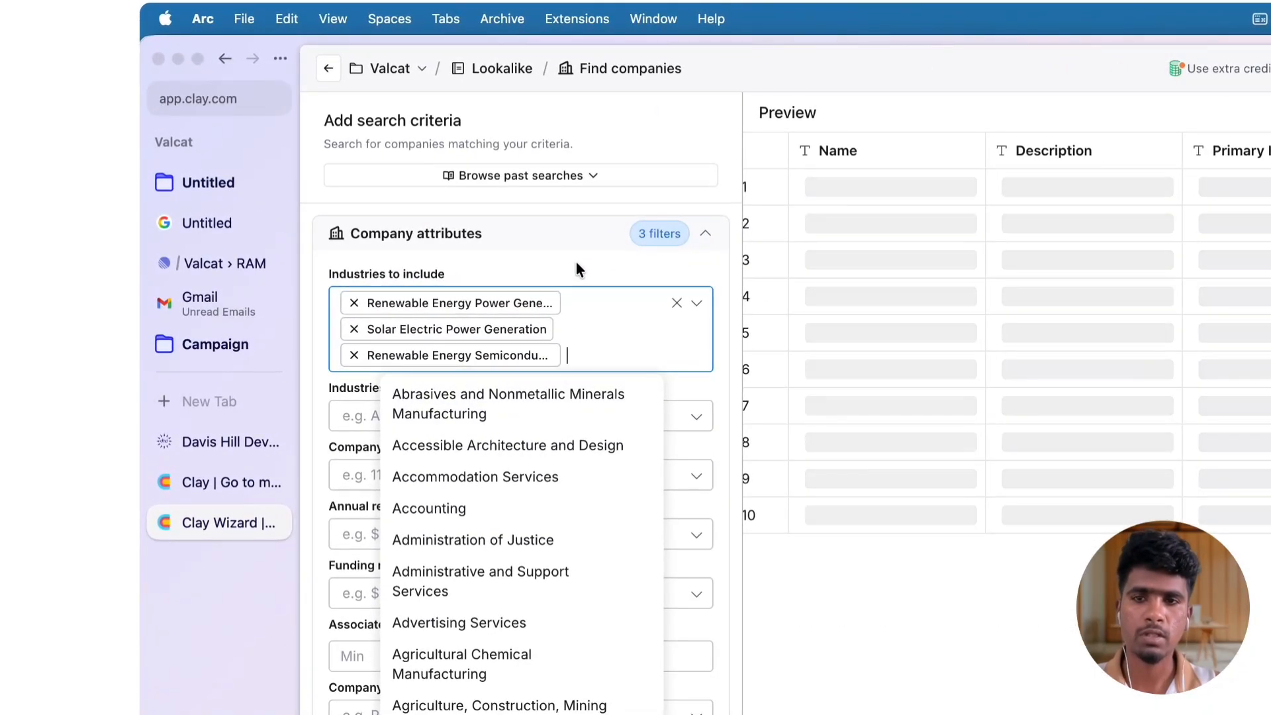
left_click(577, 261)
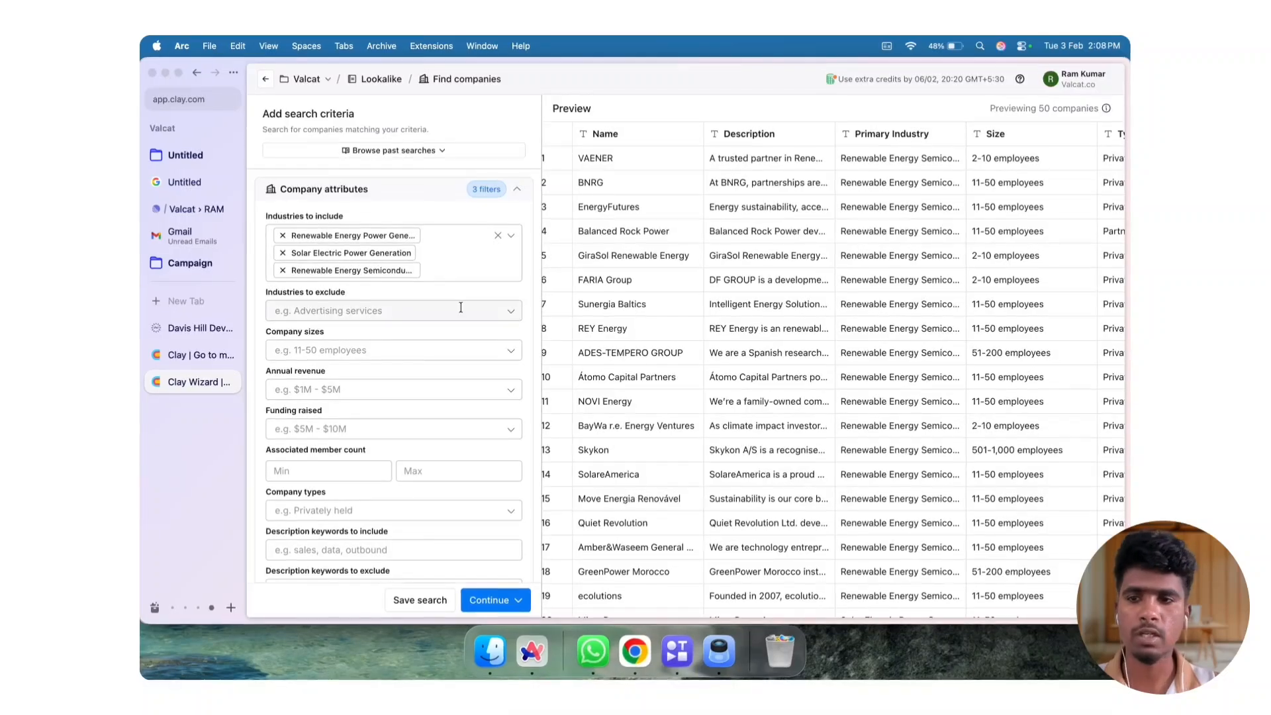
Limit the company sizes to 11-50, 51-200 and 201-500 employees
scroll(333, 293, "down", 2)
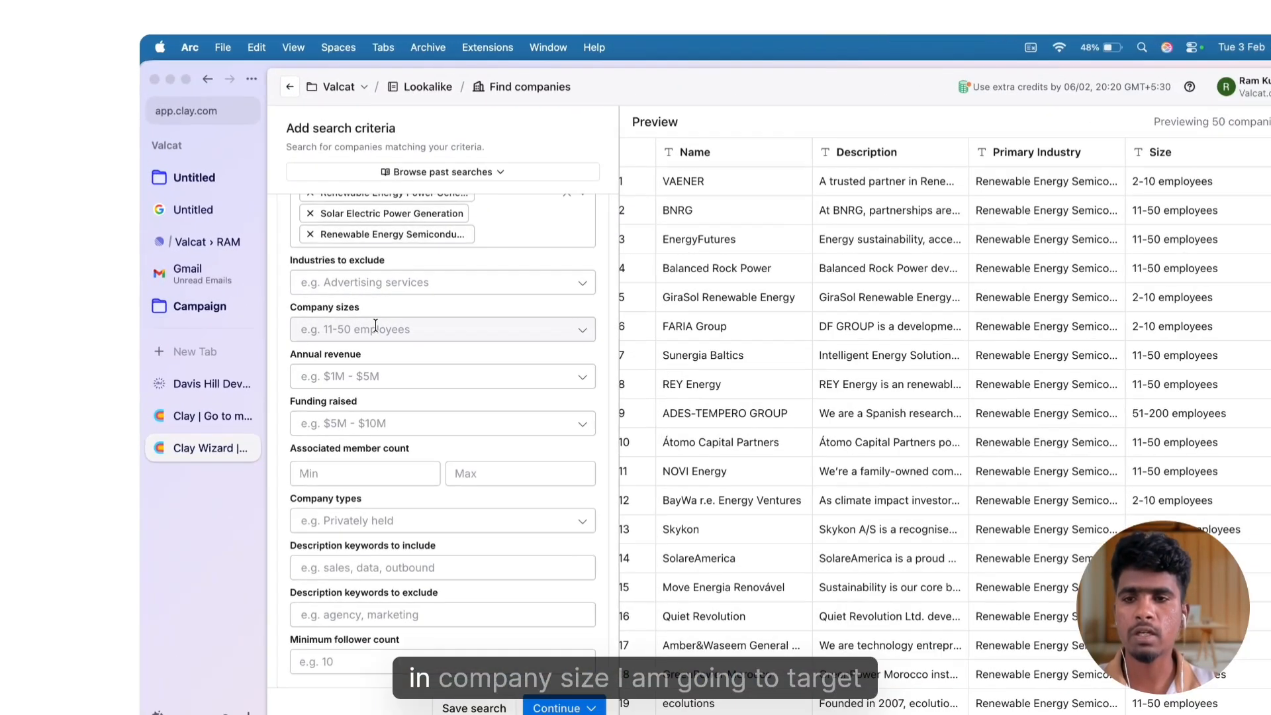
left_click(311, 282)
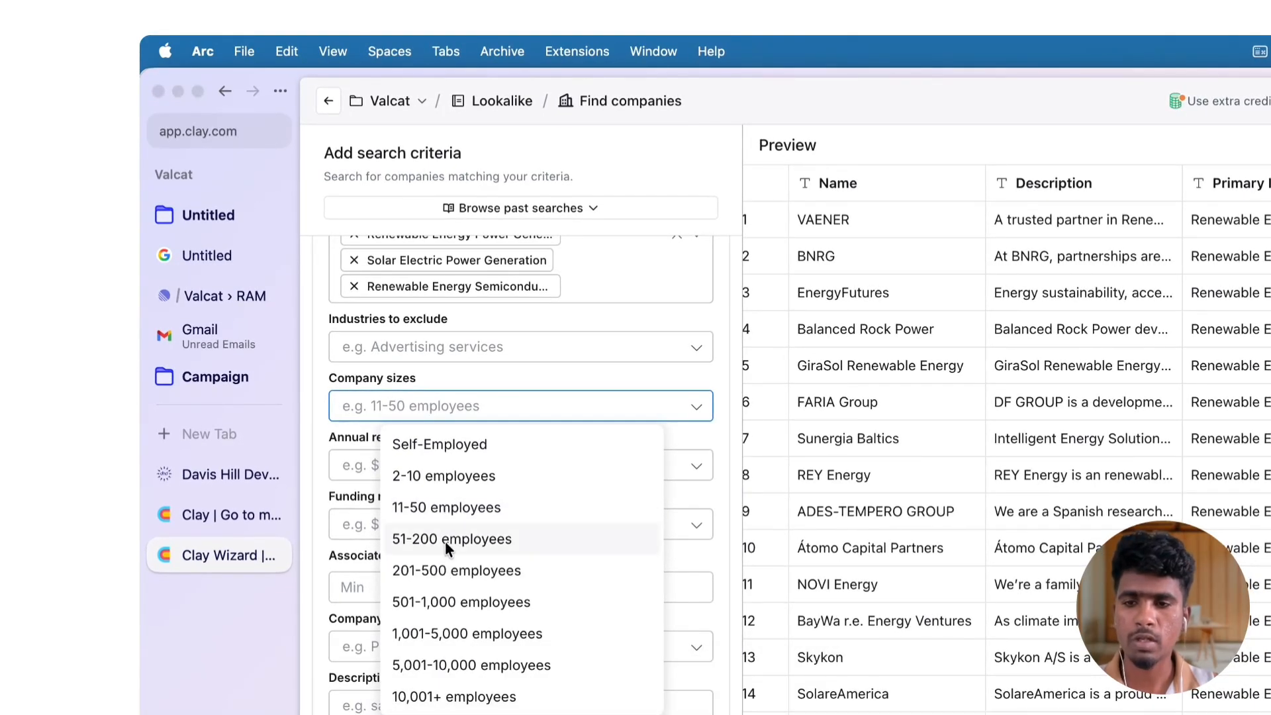
left_click(446, 542)
left_click(448, 562)
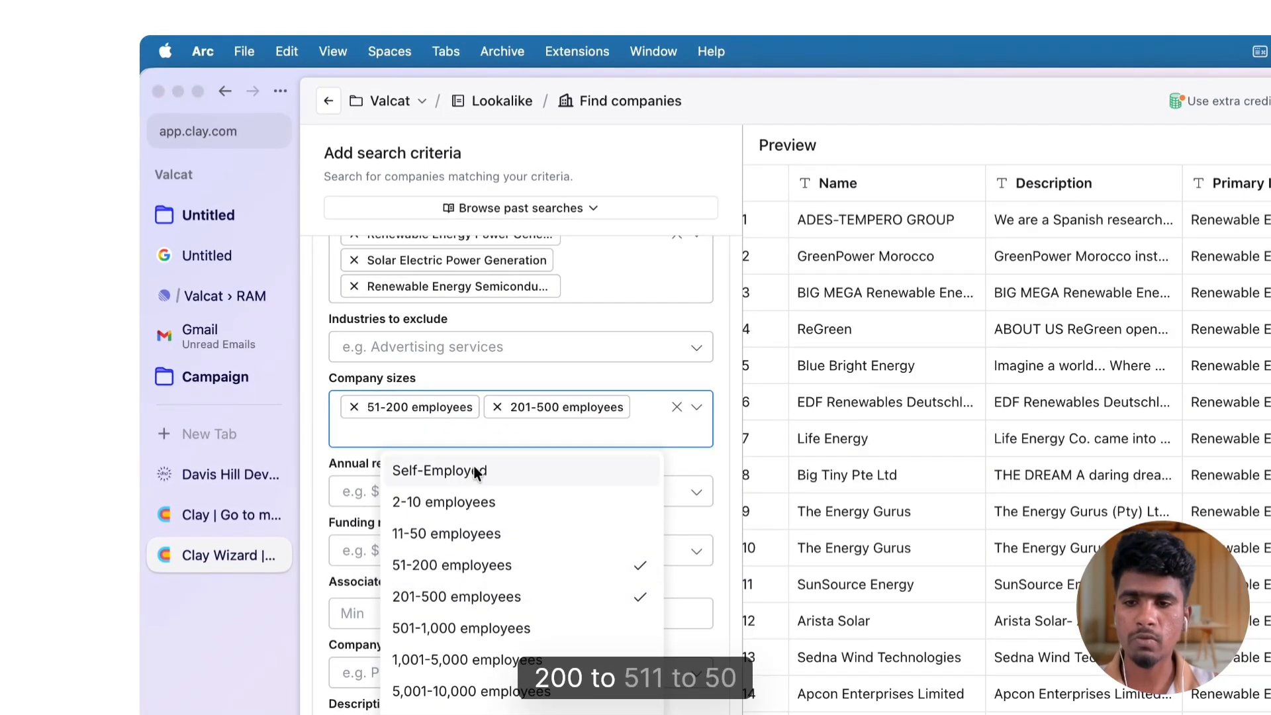
left_click(466, 533)
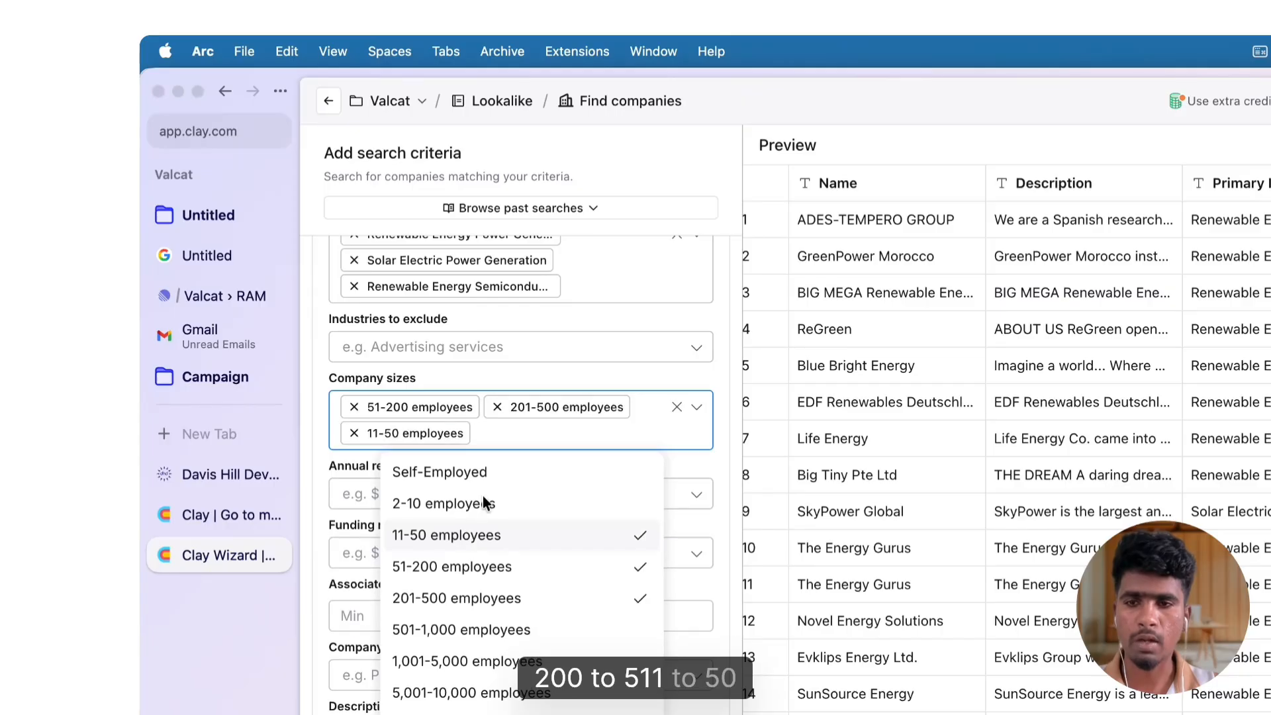
left_click(509, 372)
Limit the annual revenue to the $5M - $10M, $10M - $25M, $25M - $75M, $75M - $200M and $200M - $500M ranges
left_click(417, 497)
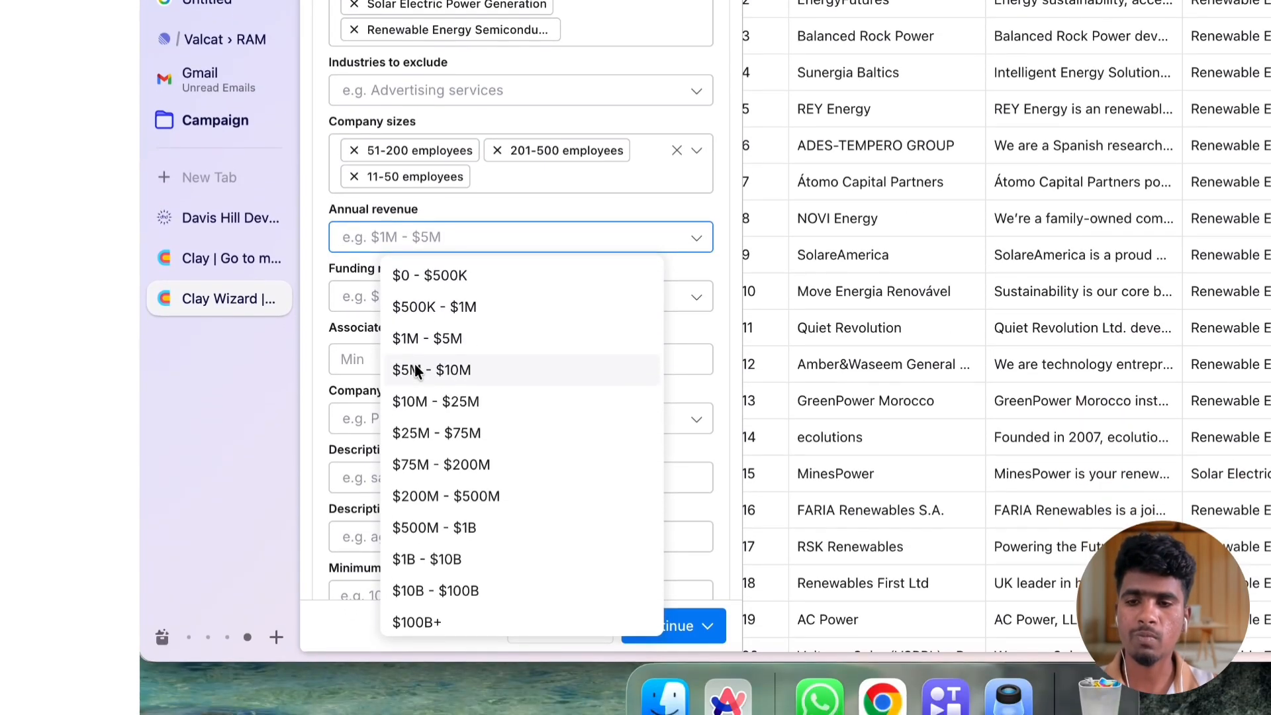
left_click(416, 369)
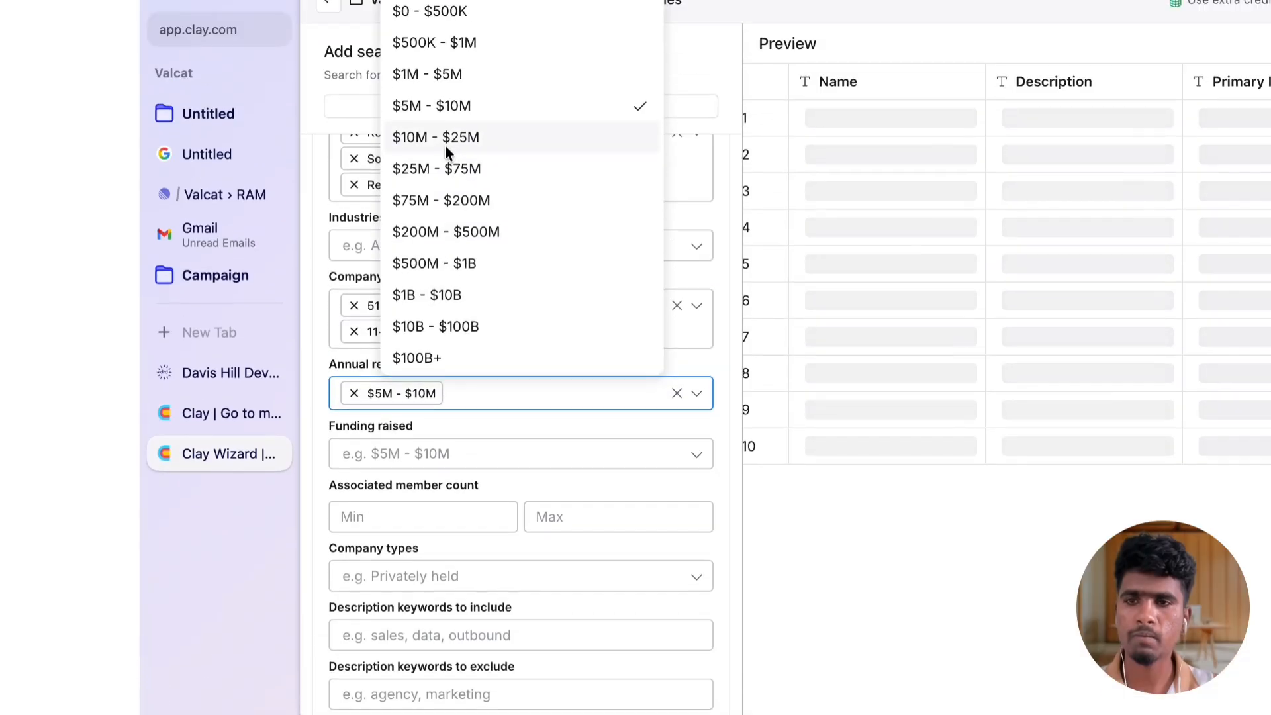
left_click(435, 231)
left_click(431, 256)
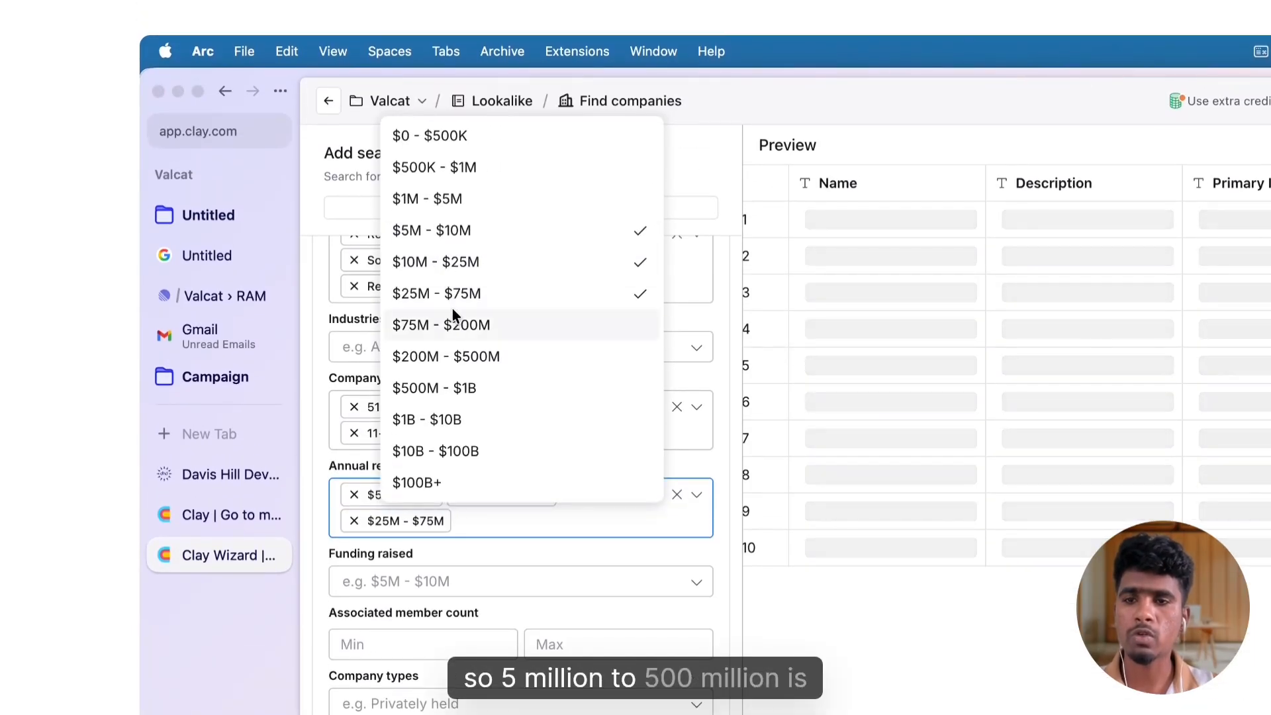
left_click(454, 317)
left_click(475, 368)
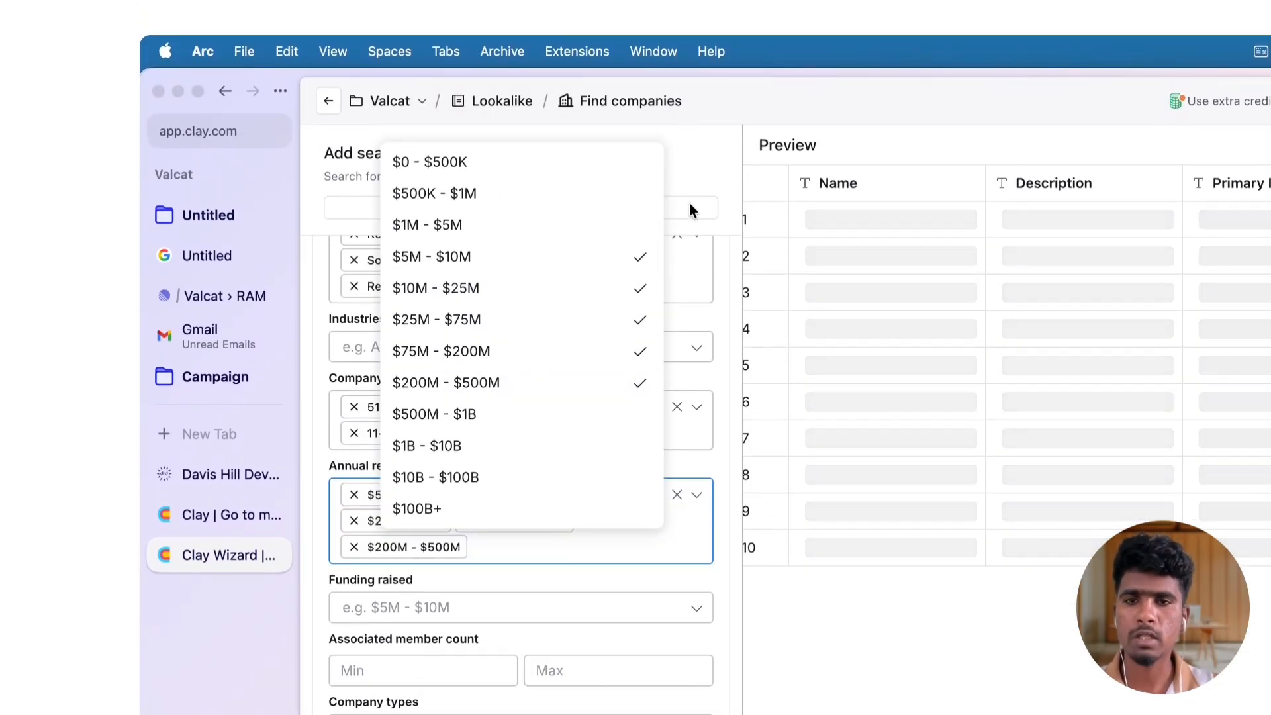
left_click(694, 179)
Search the location's countries to include for "unite" and add United States
scroll(508, 615, "down", 5)
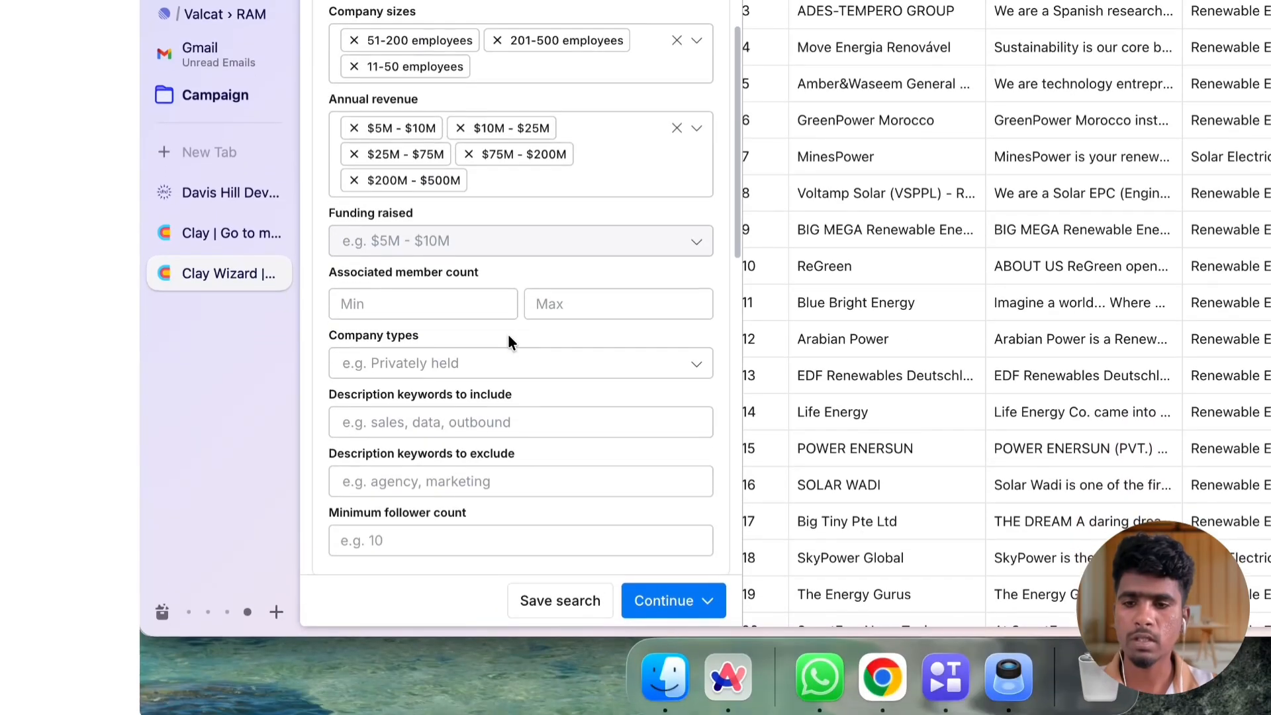
scroll(493, 304, "down", 2)
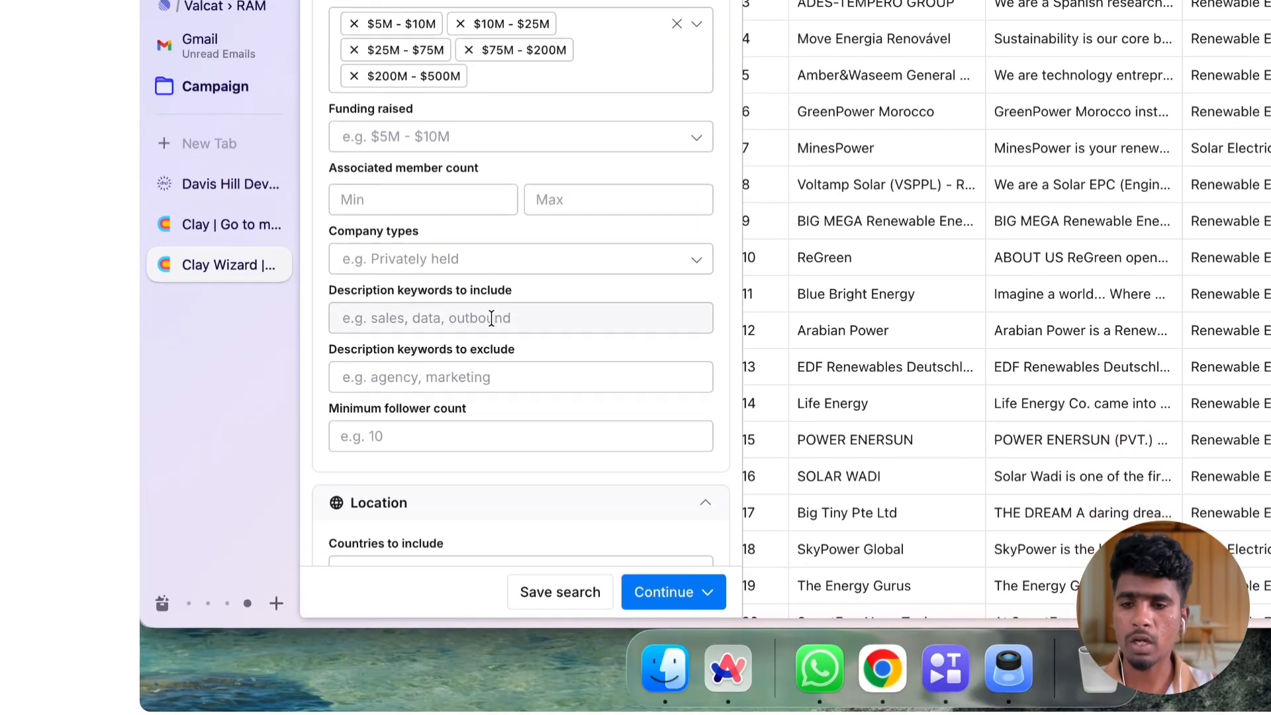
scroll(491, 316, "down", 4)
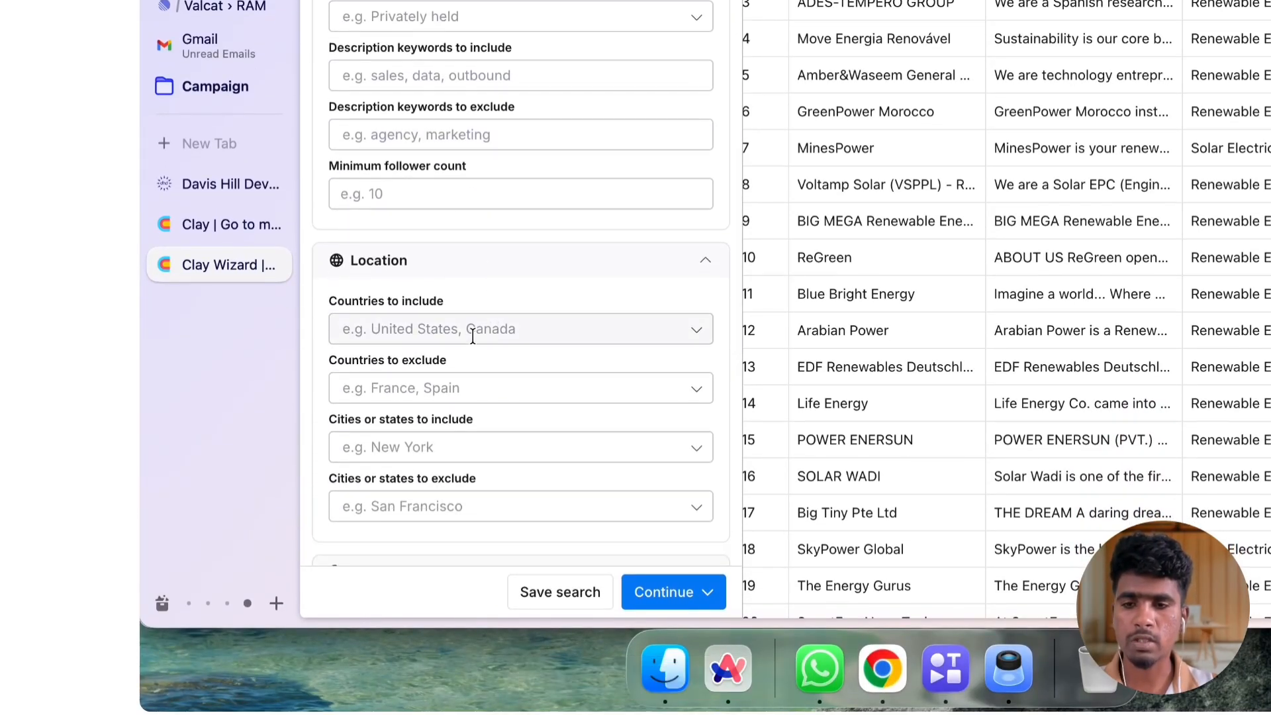
left_click(473, 334)
type("united")
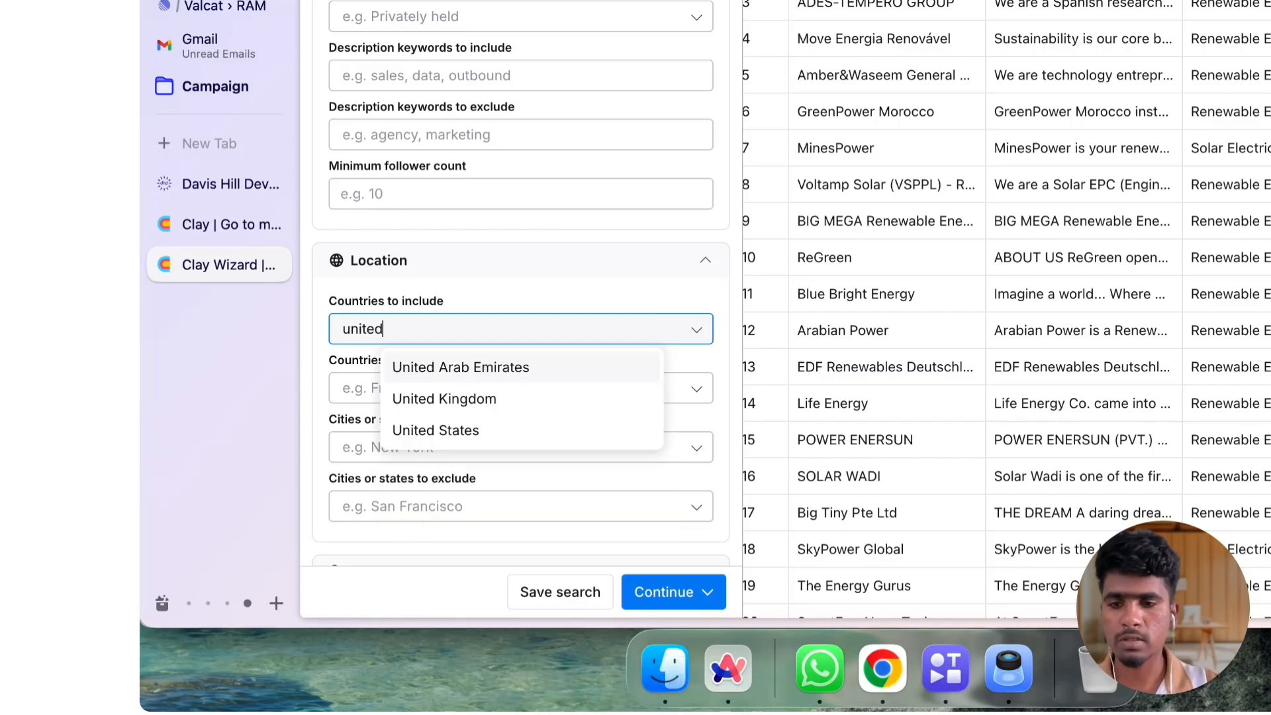
left_click(534, 431)
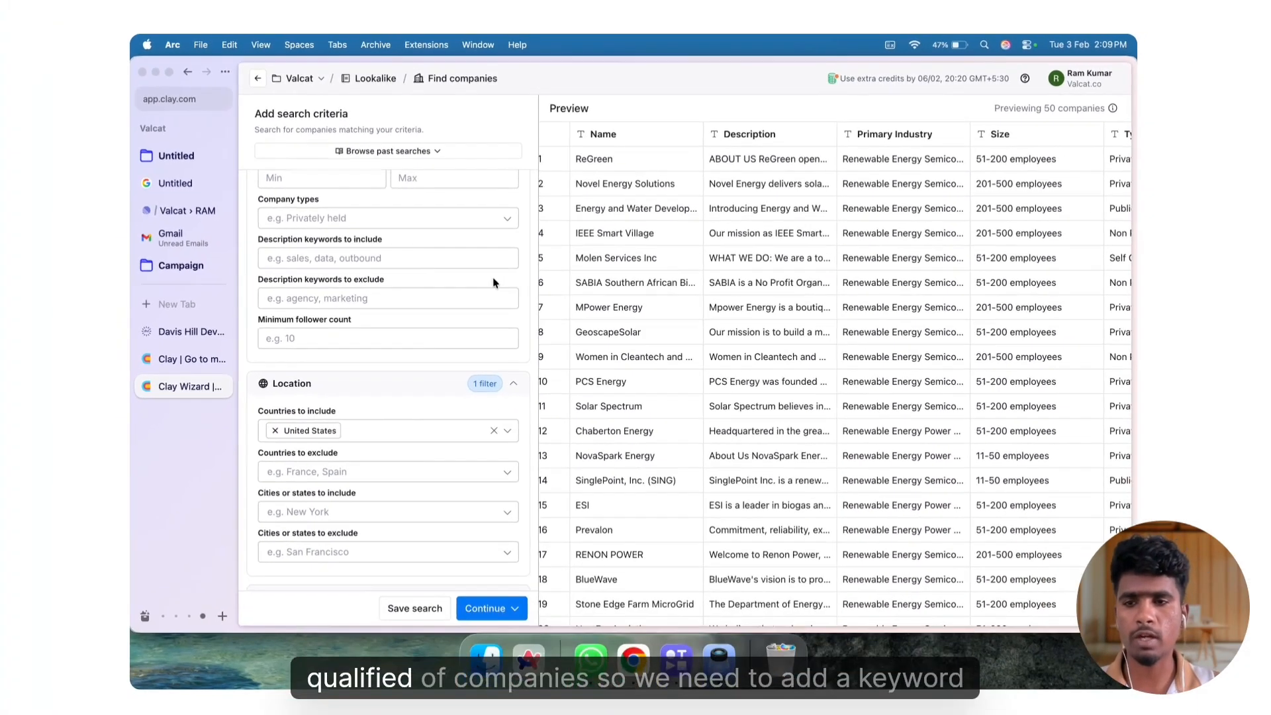
Add "Solar" as a description keyword to include in the company attributes
scroll(435, 272, "up", 1)
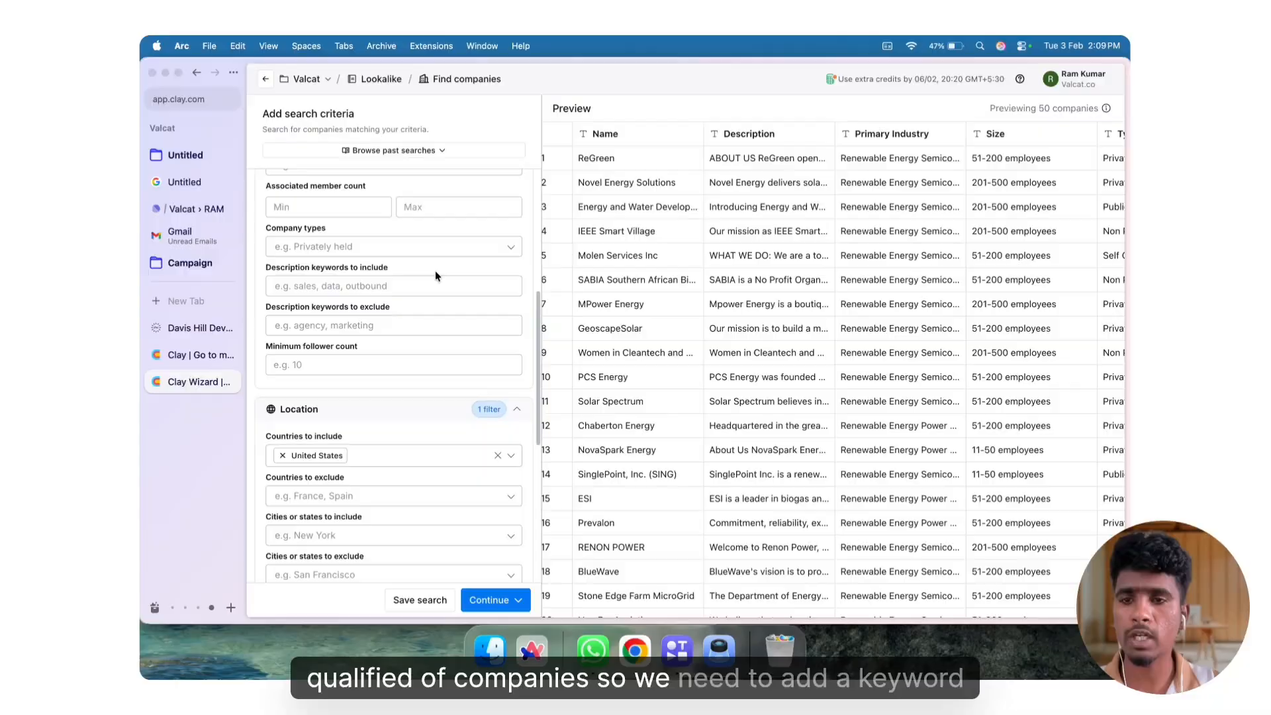
left_click(333, 285)
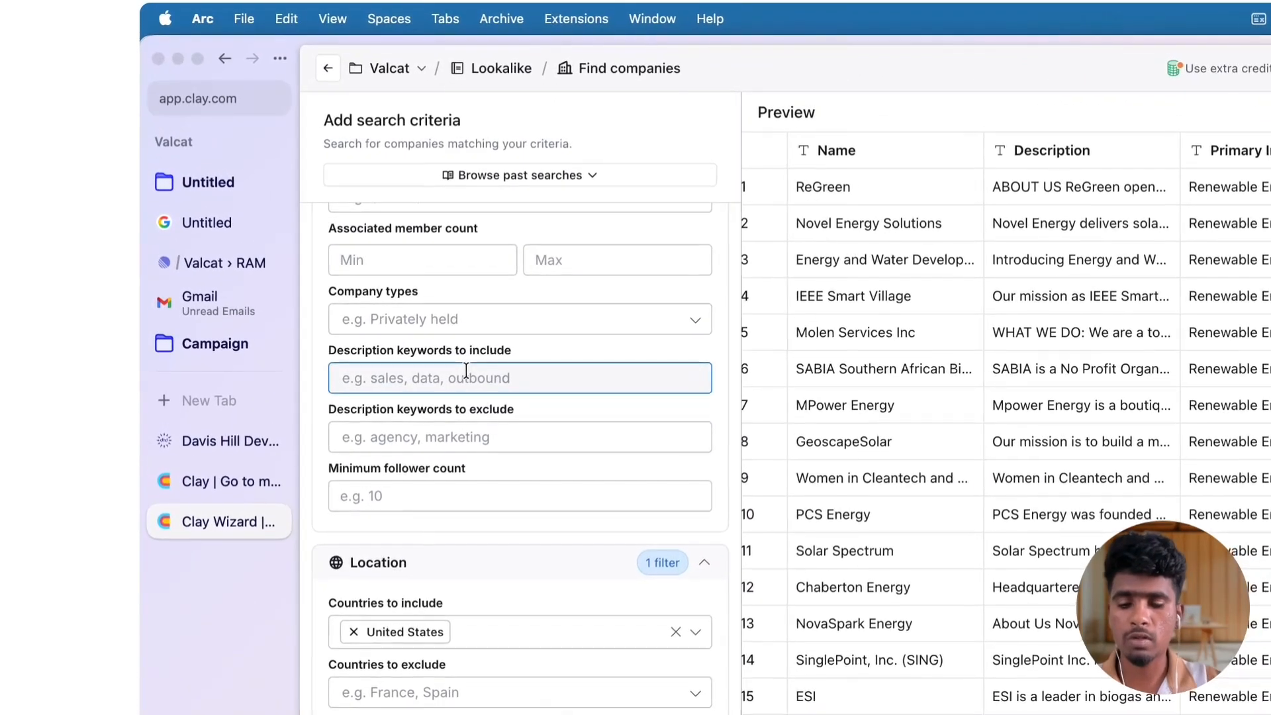
type("Solar")
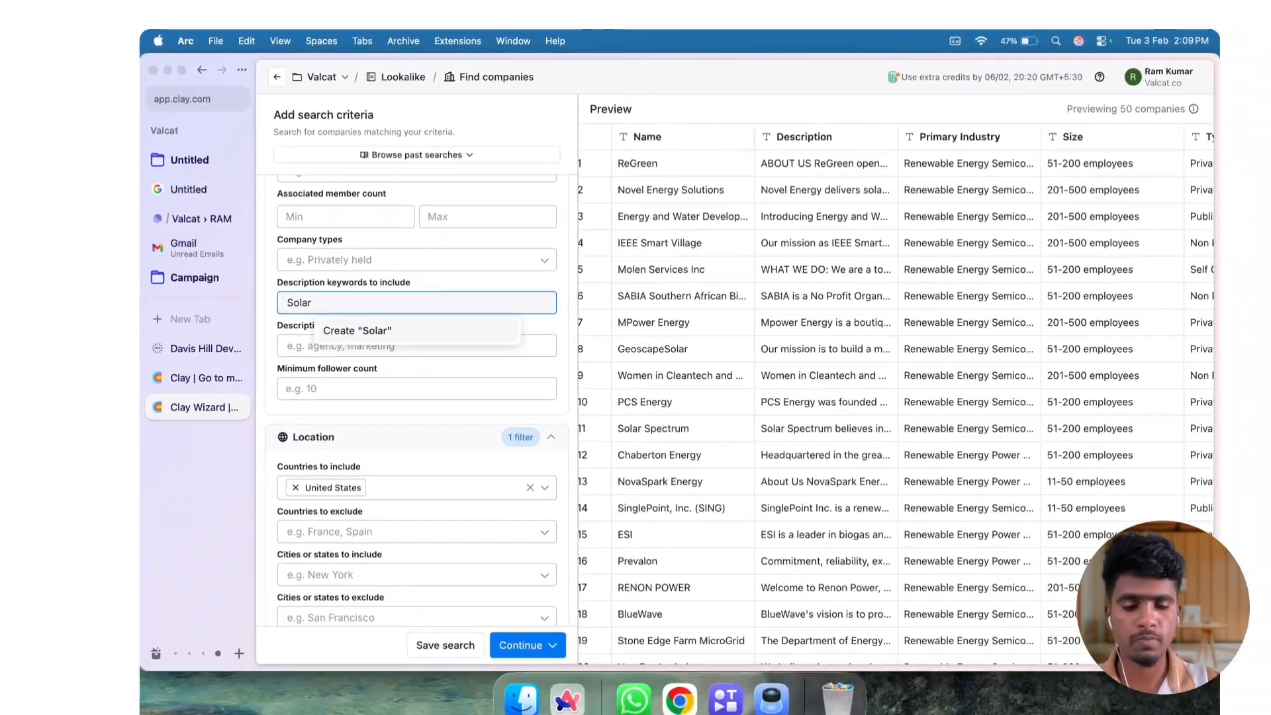
key("Return")
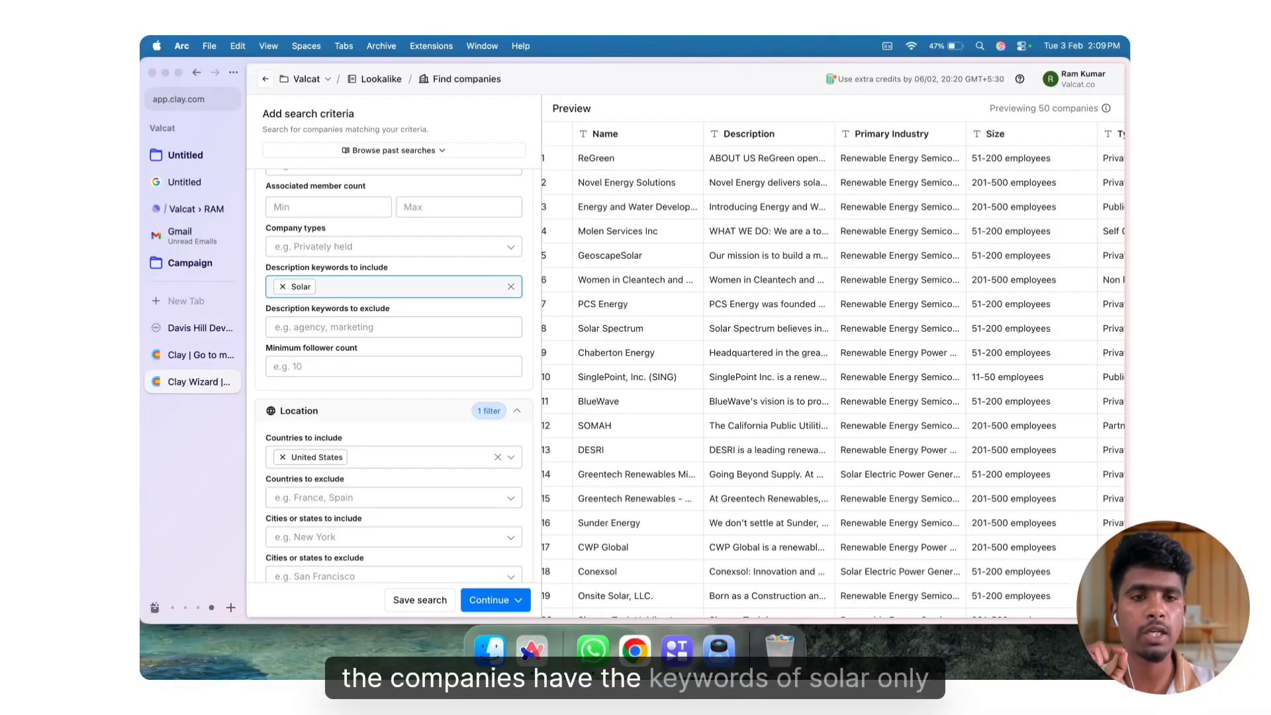
Expand the AI filters and limit the business types to B2B
scroll(353, 365, "down", 3)
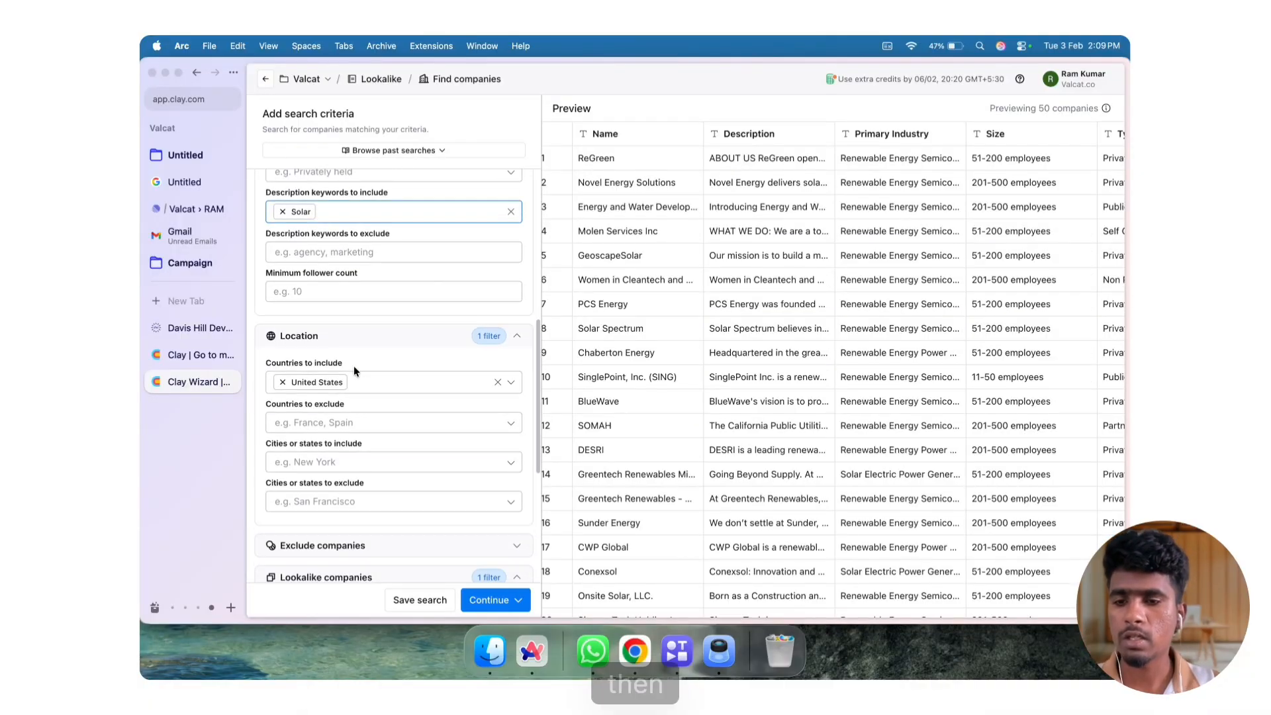
scroll(353, 365, "down", 5)
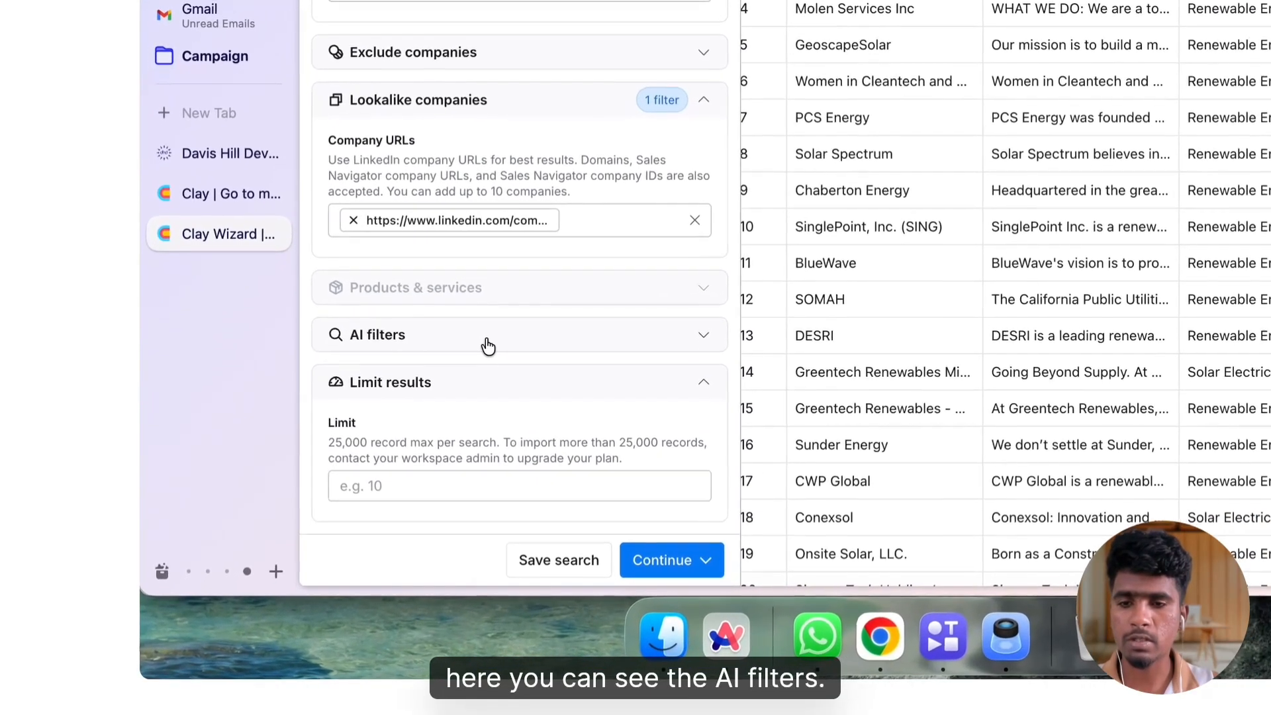
left_click(367, 453)
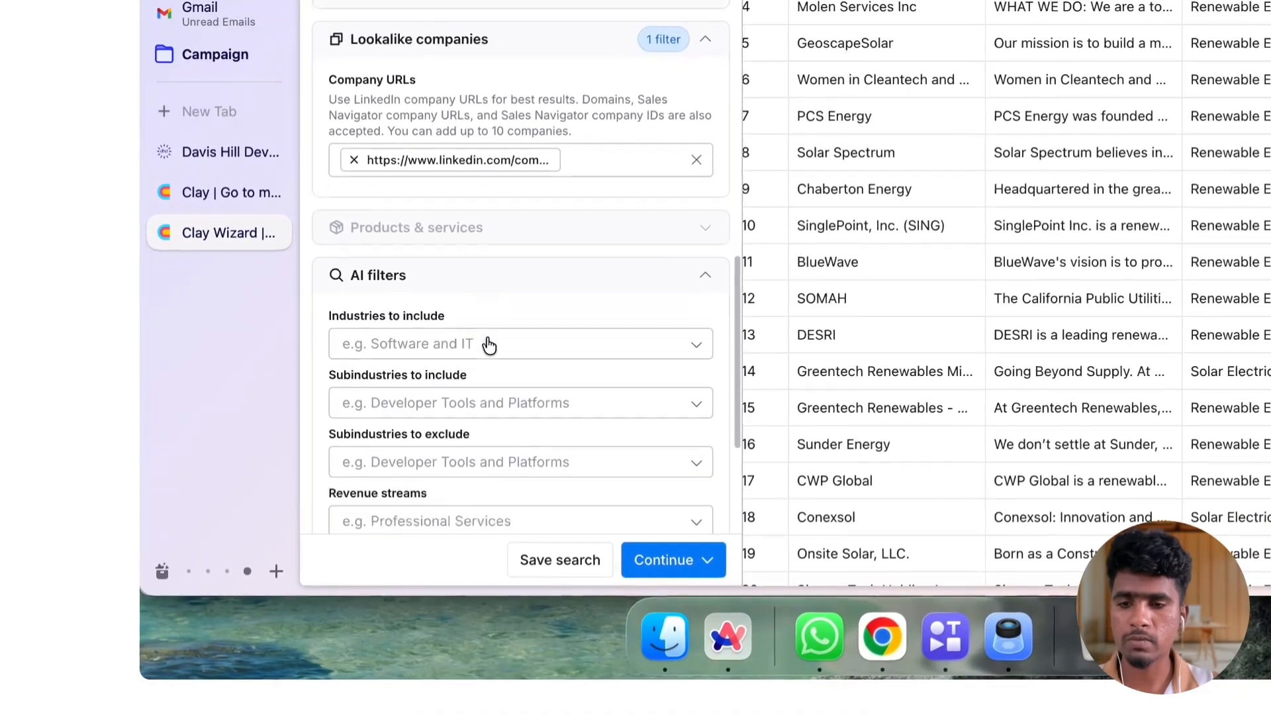
scroll(486, 339, "down", 1)
left_click(448, 313)
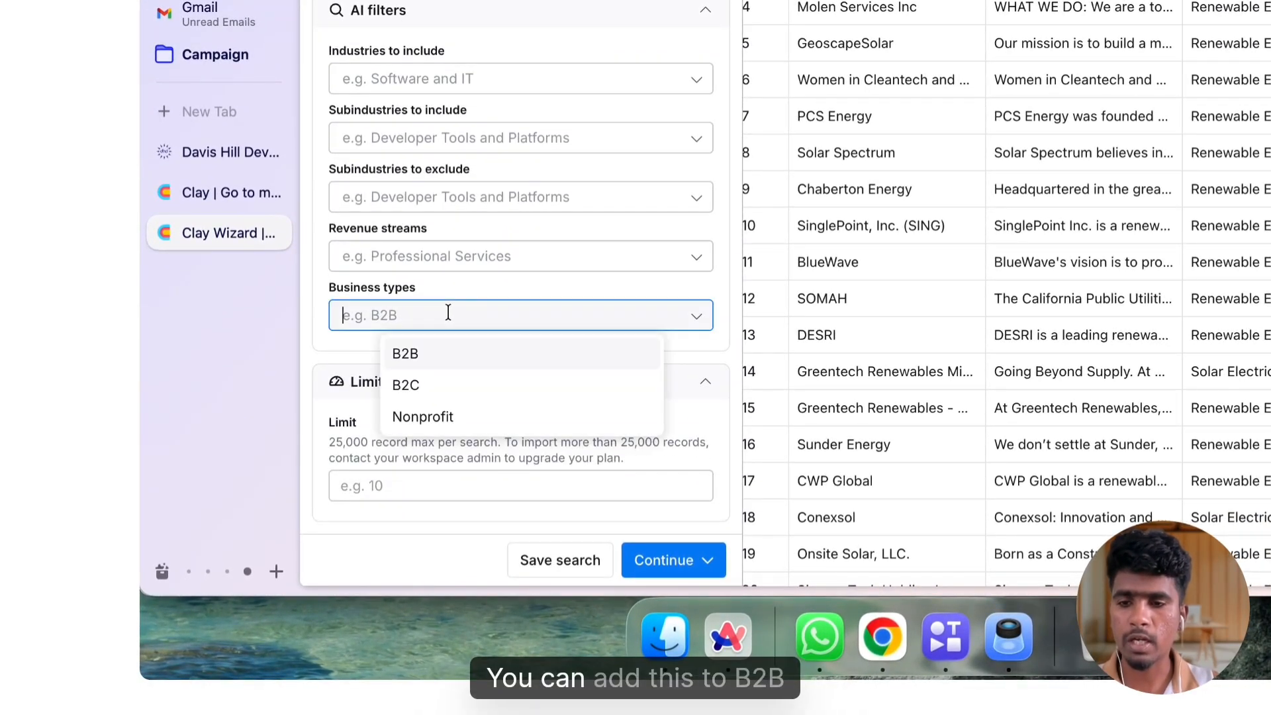
left_click(439, 356)
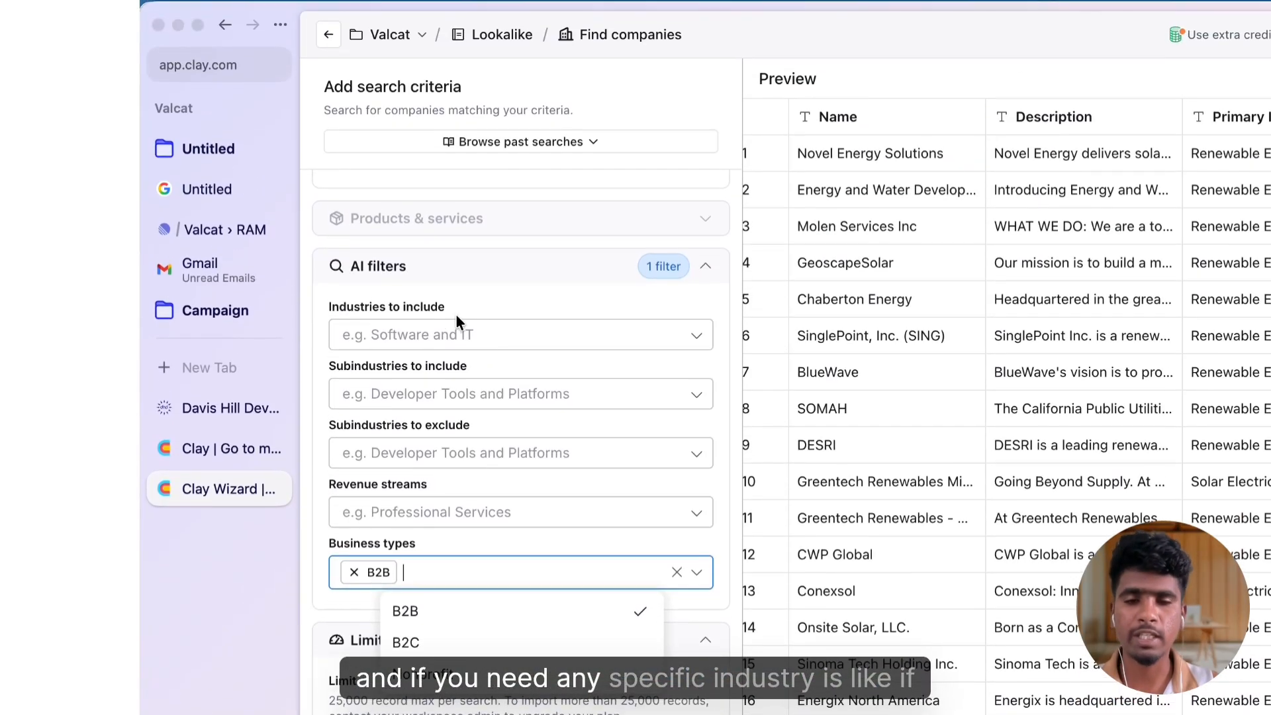
left_click(484, 336)
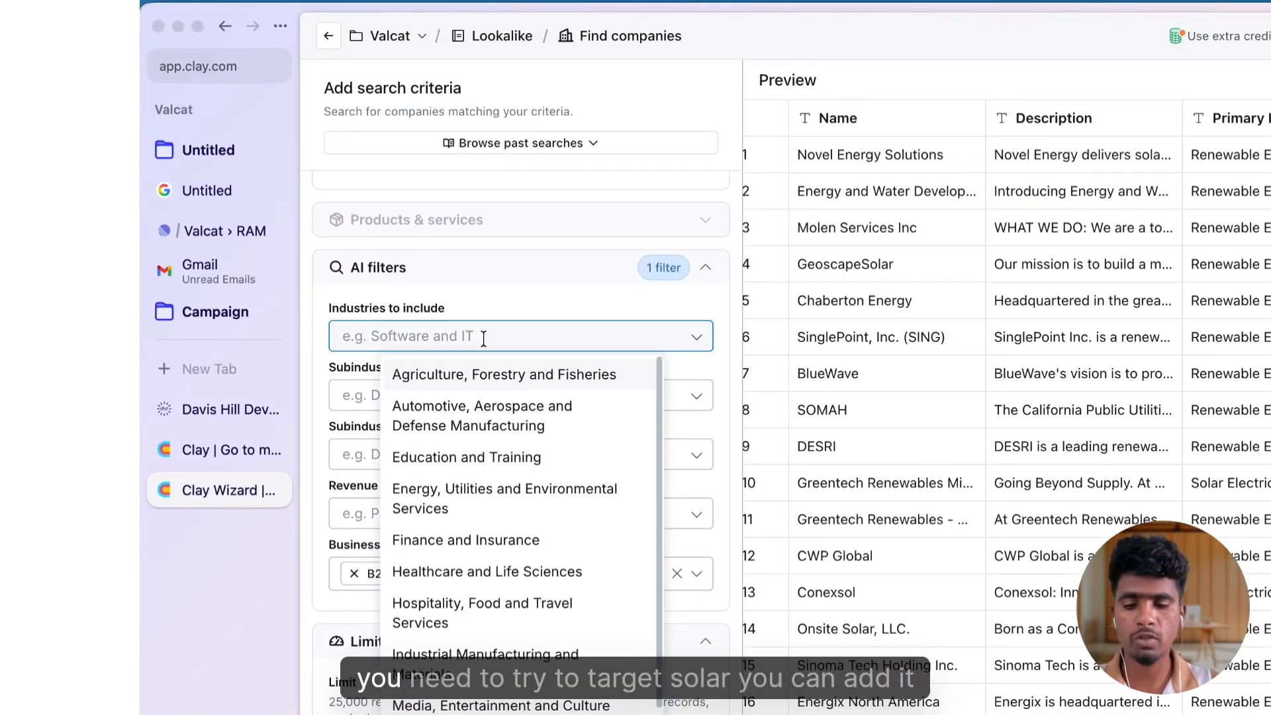
type("solar")
key("BackSpace")
key("BackSpace")
key("BackSpace")
key("BackSpace")
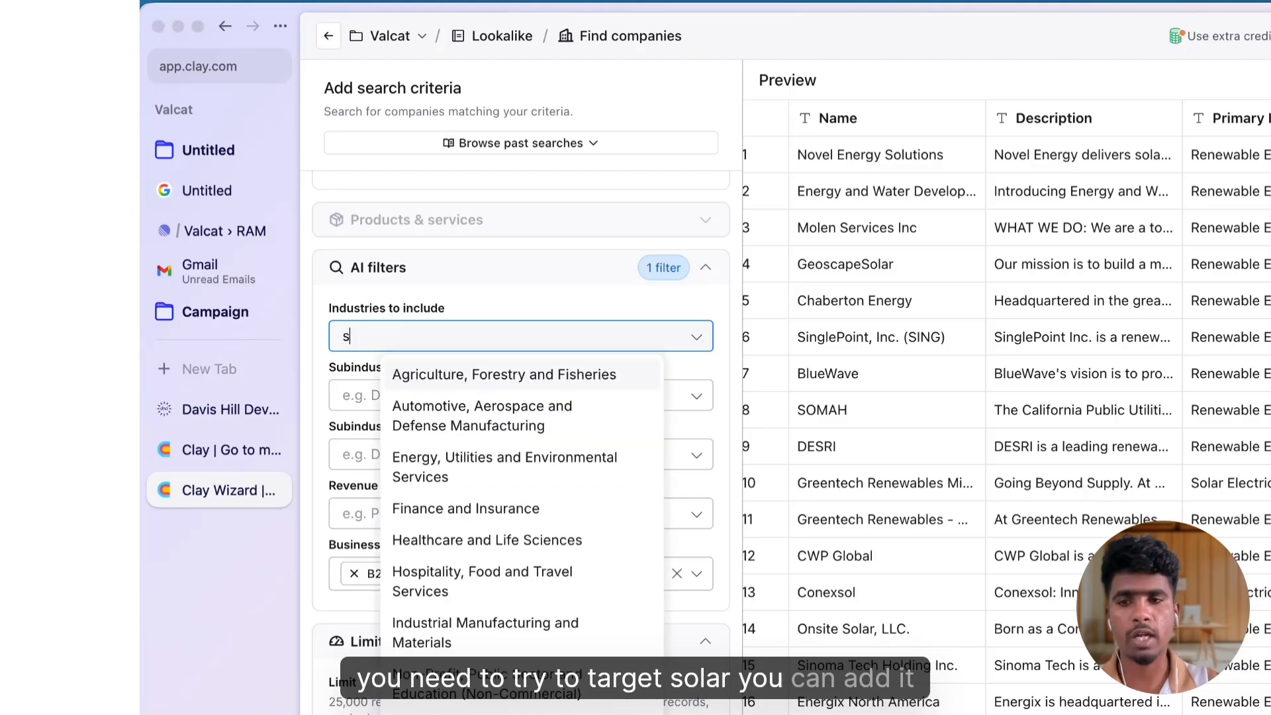
left_click(560, 289)
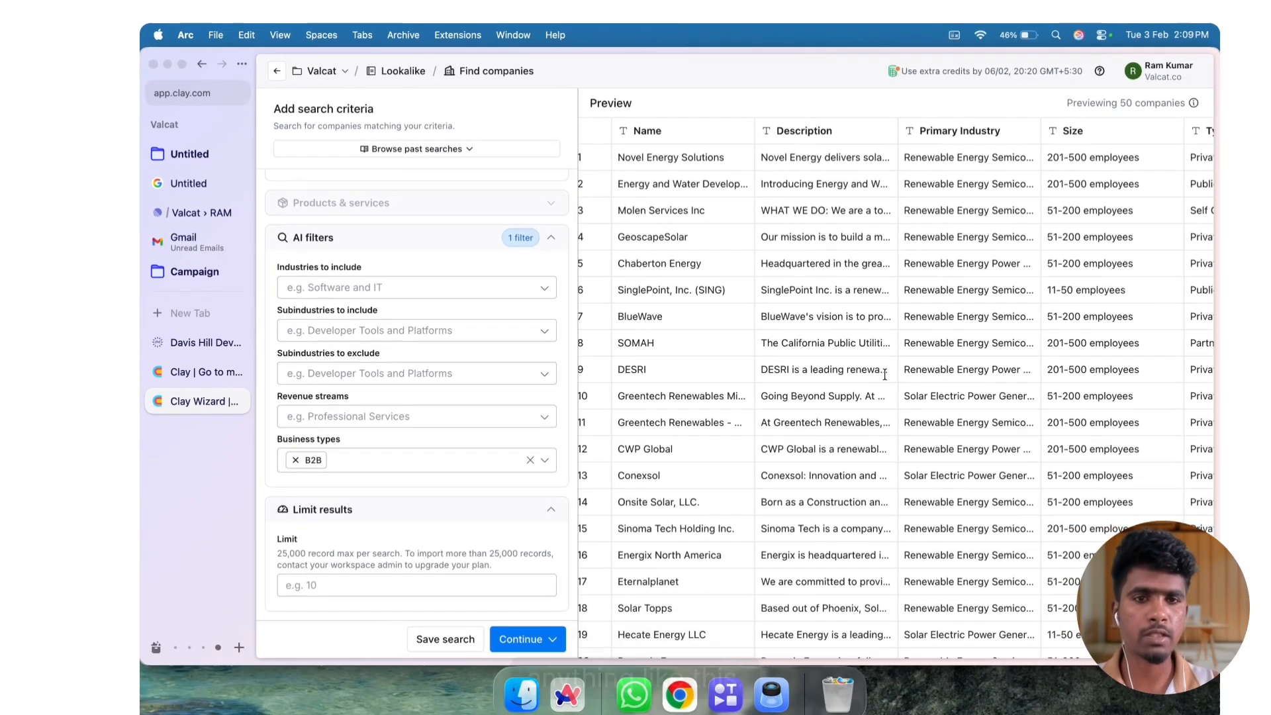
Check the previewed companies and import the search results into a new table
scroll(1164, 453, "right", 5)
scroll(823, 358, "right", 3)
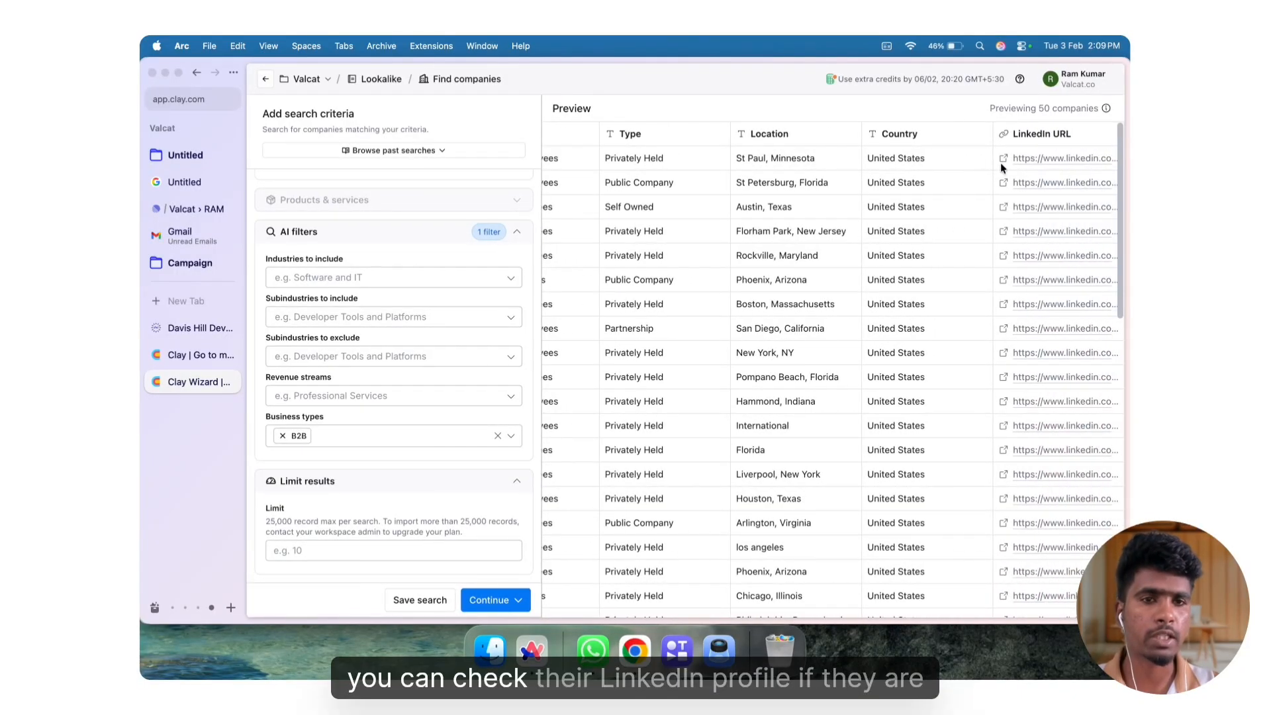
scroll(740, 235, "left", 8)
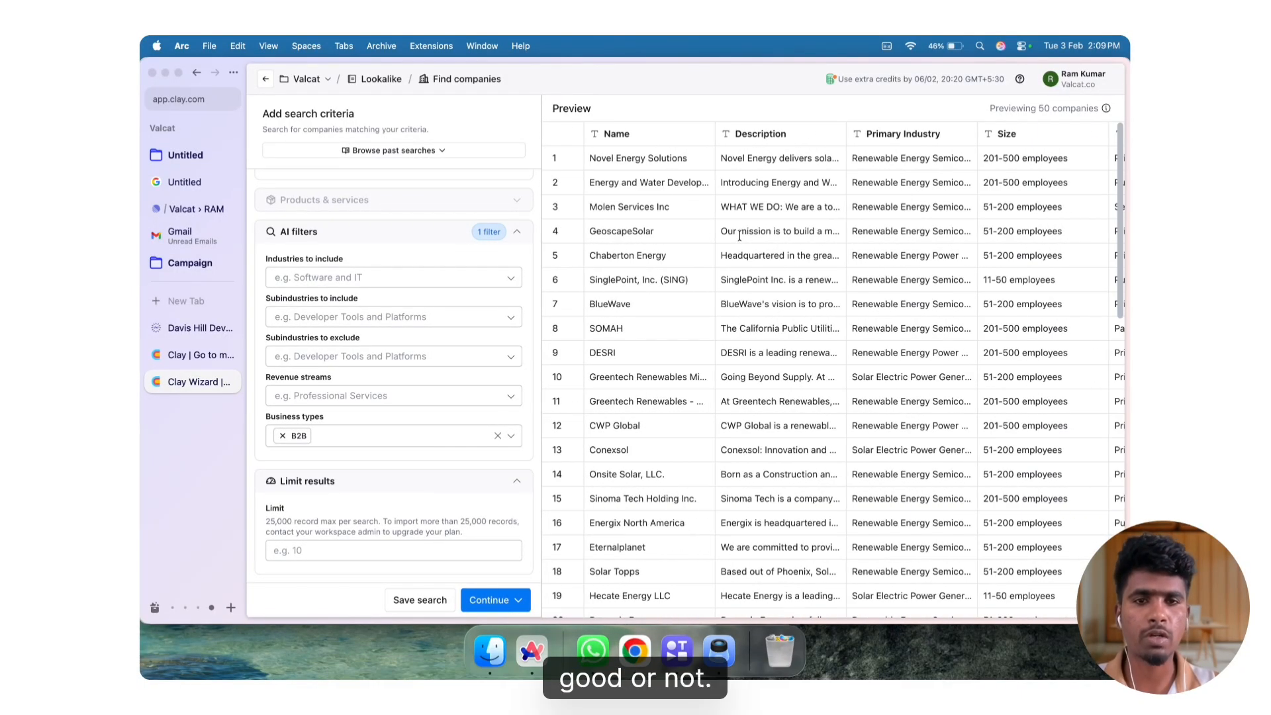
scroll(381, 249, "up", 15)
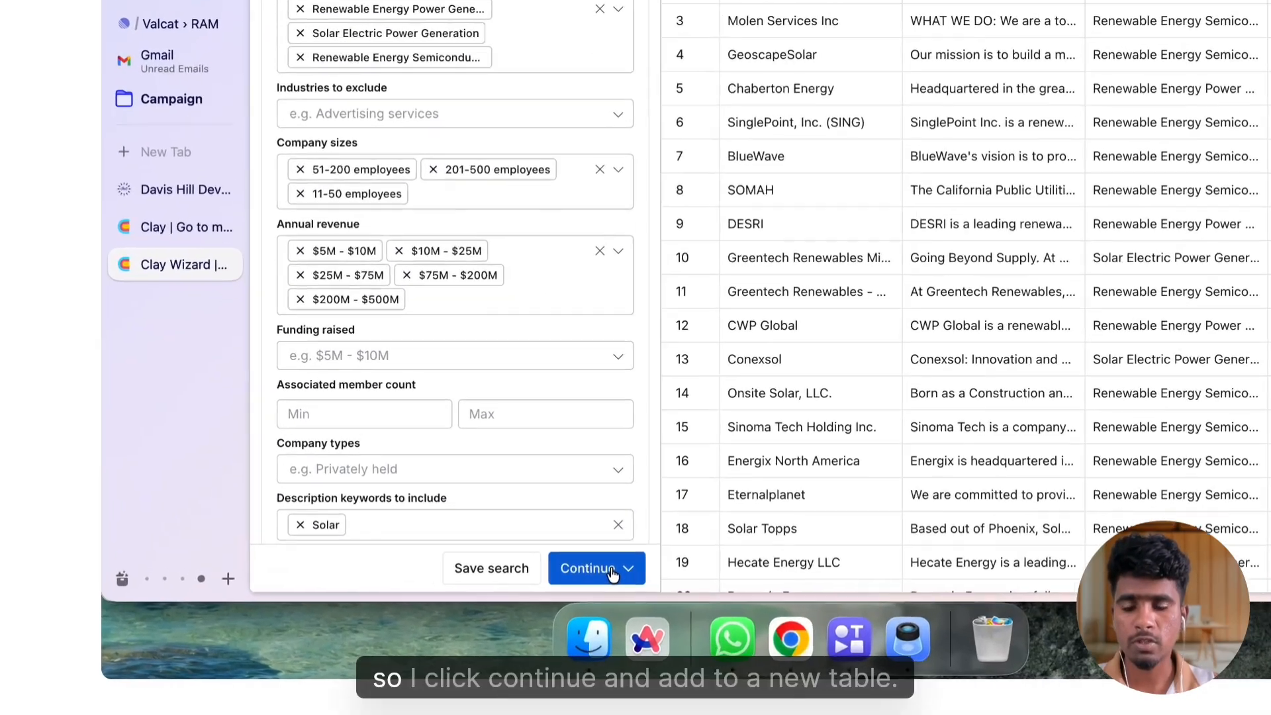
left_click(518, 598)
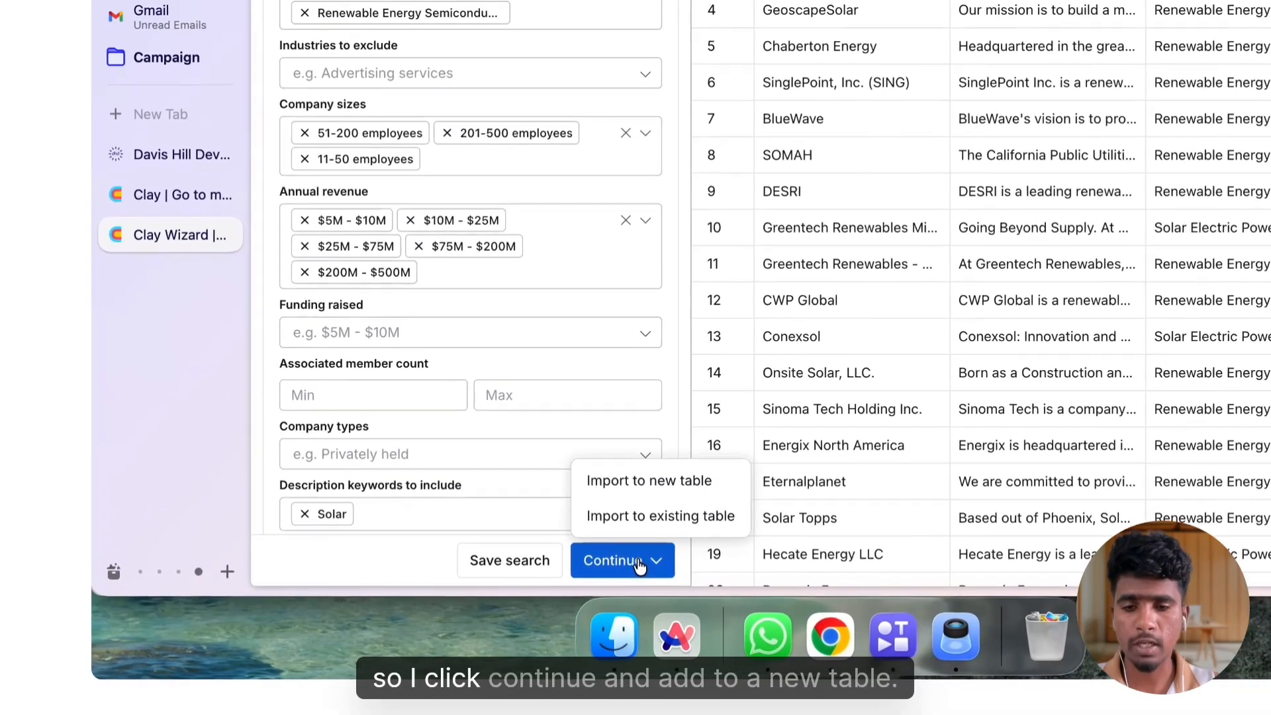
left_click(512, 549)
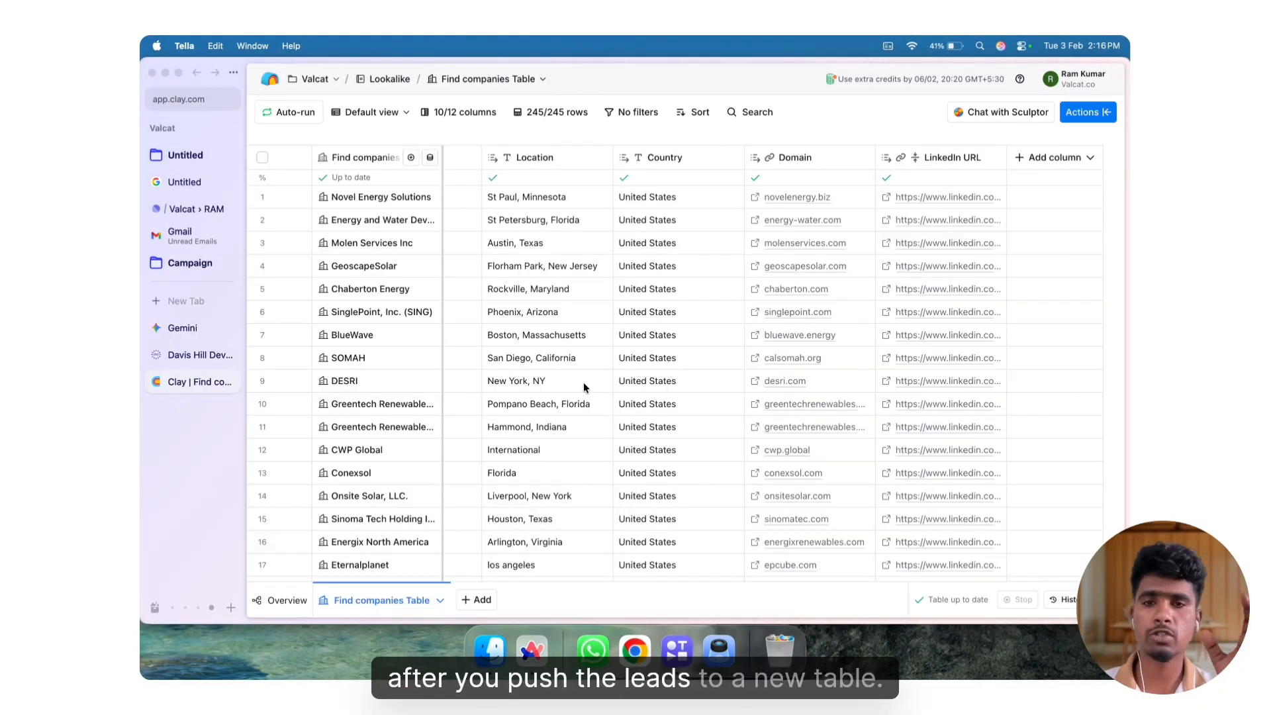
Add a Use AI column after the LinkedIn URL column and open its Configure settings
scroll(585, 388, "left", 10)
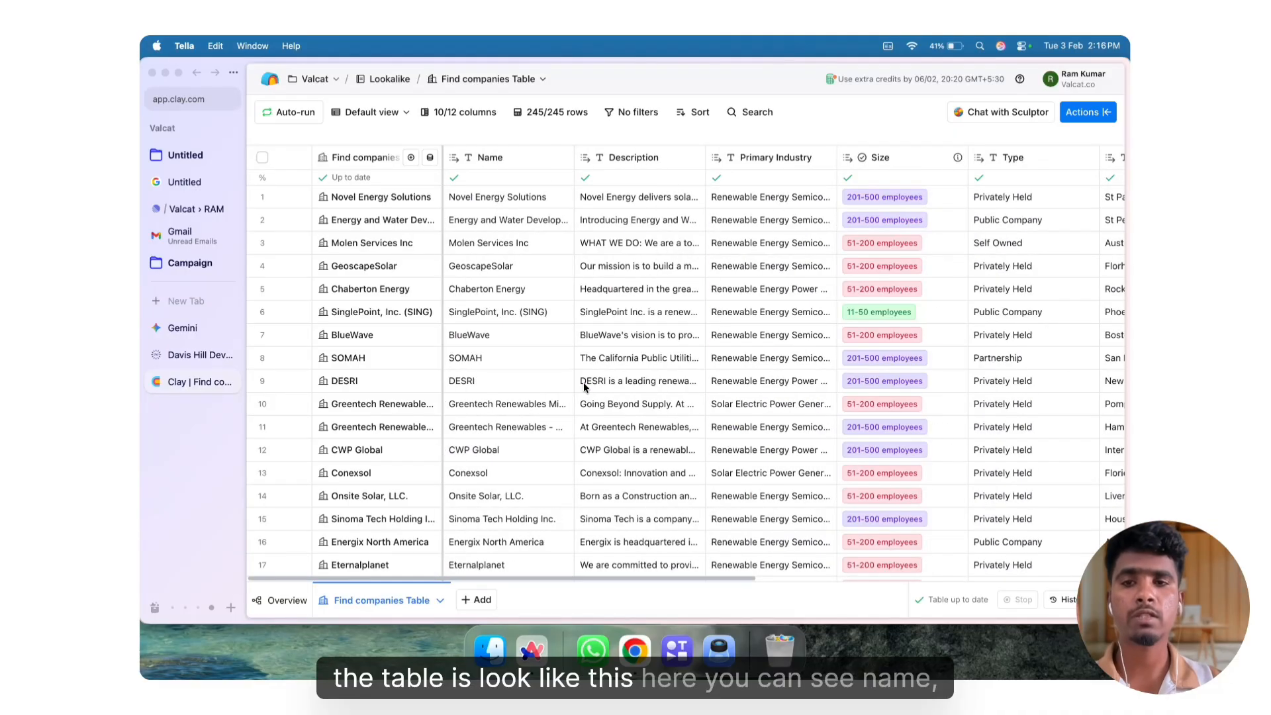
scroll(585, 388, "right", 10)
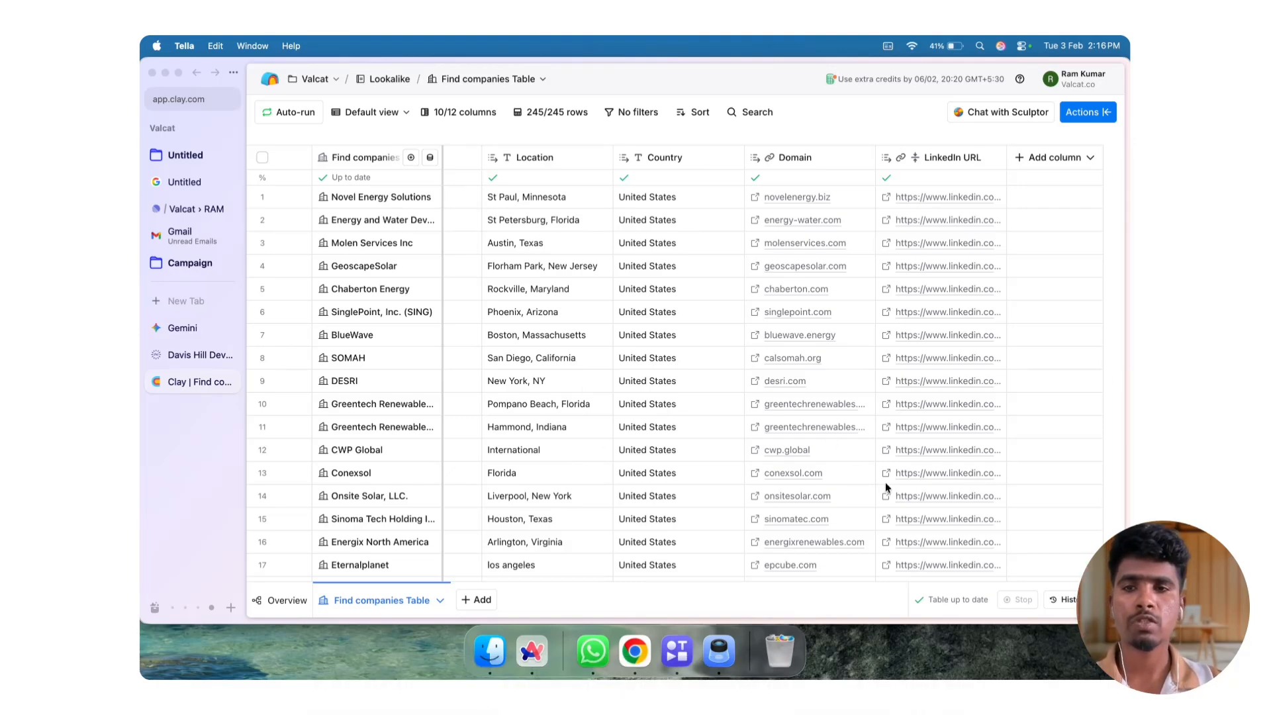
scroll(518, 359, "left", 10)
scroll(518, 359, "right", 1)
scroll(518, 361, "right", 8)
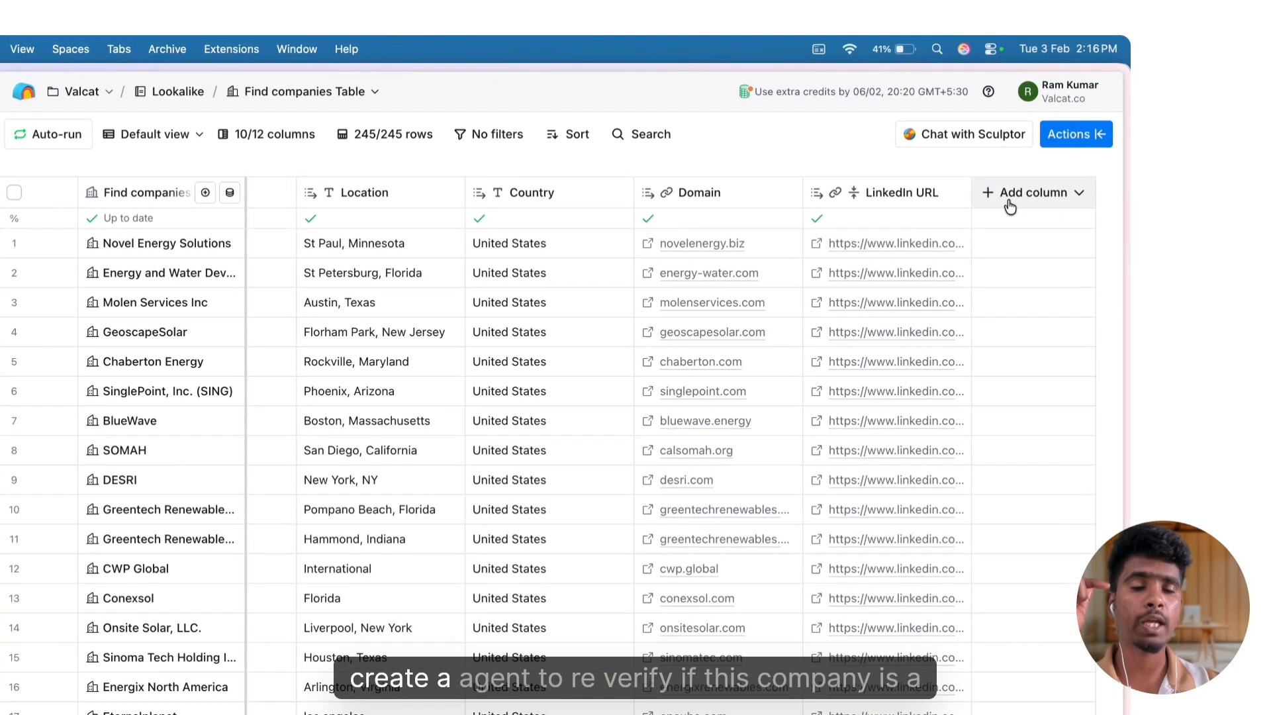
left_click(1037, 163)
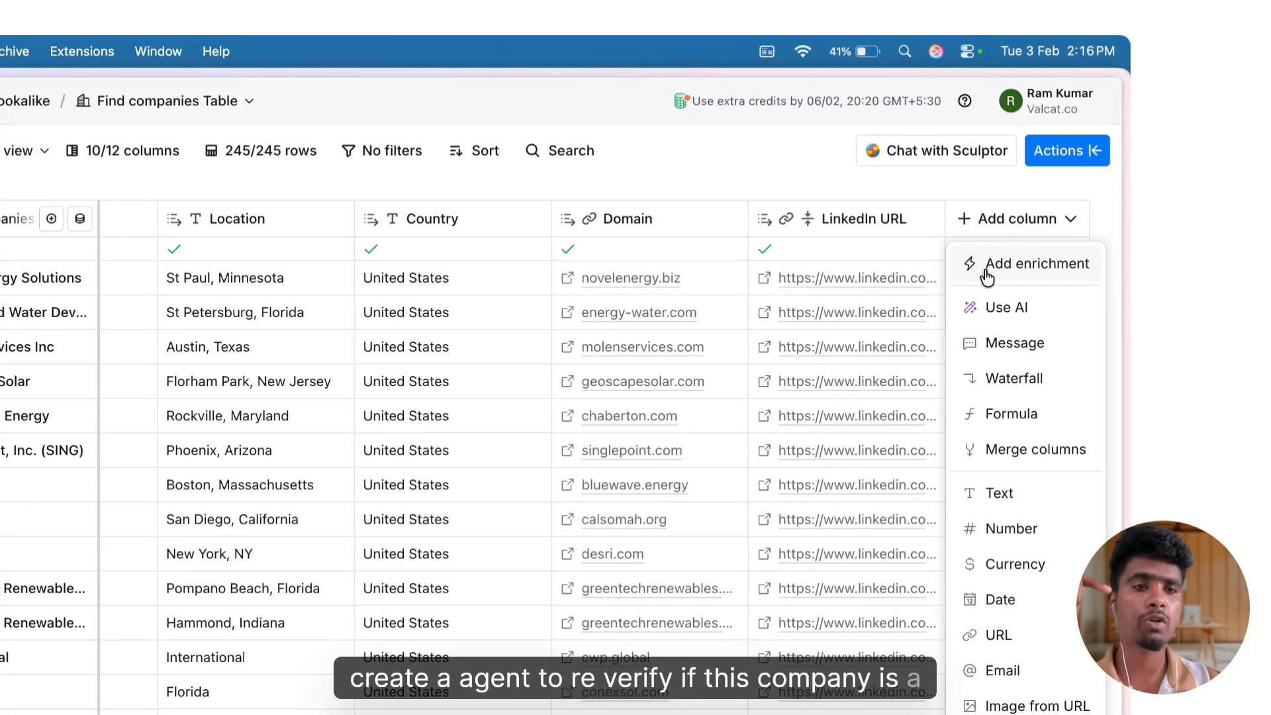
left_click(1000, 307)
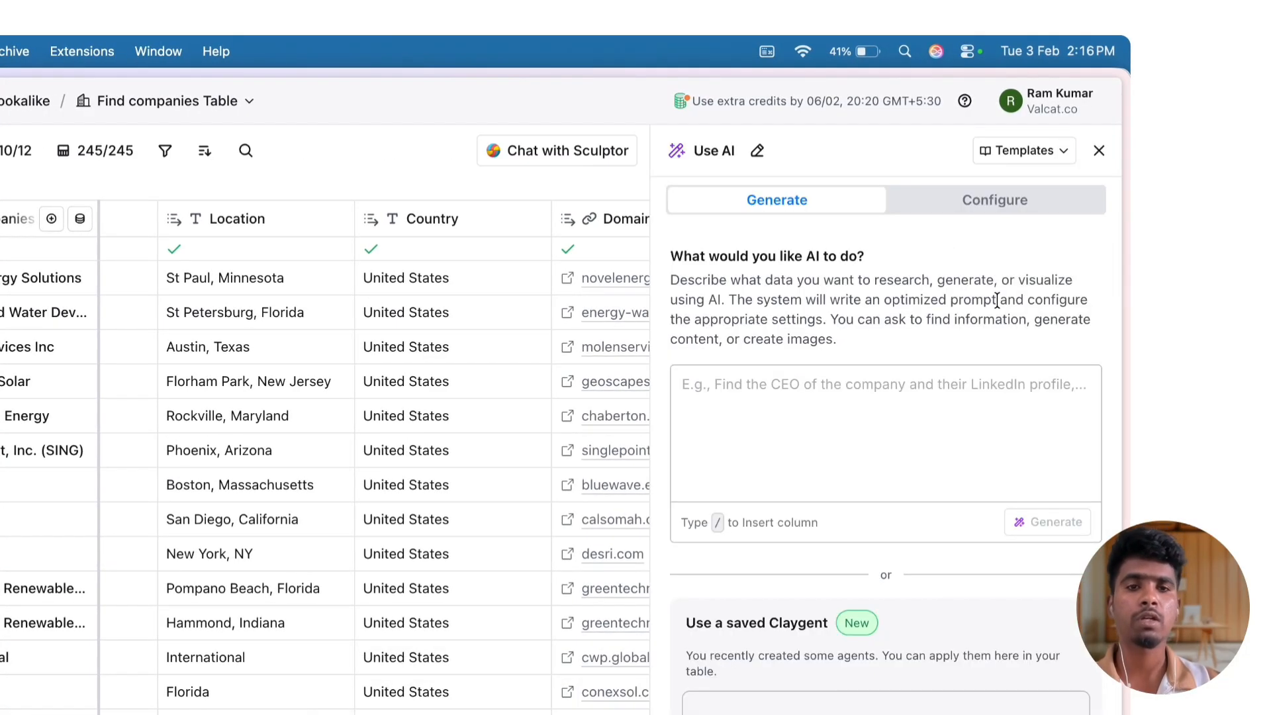
left_click(975, 204)
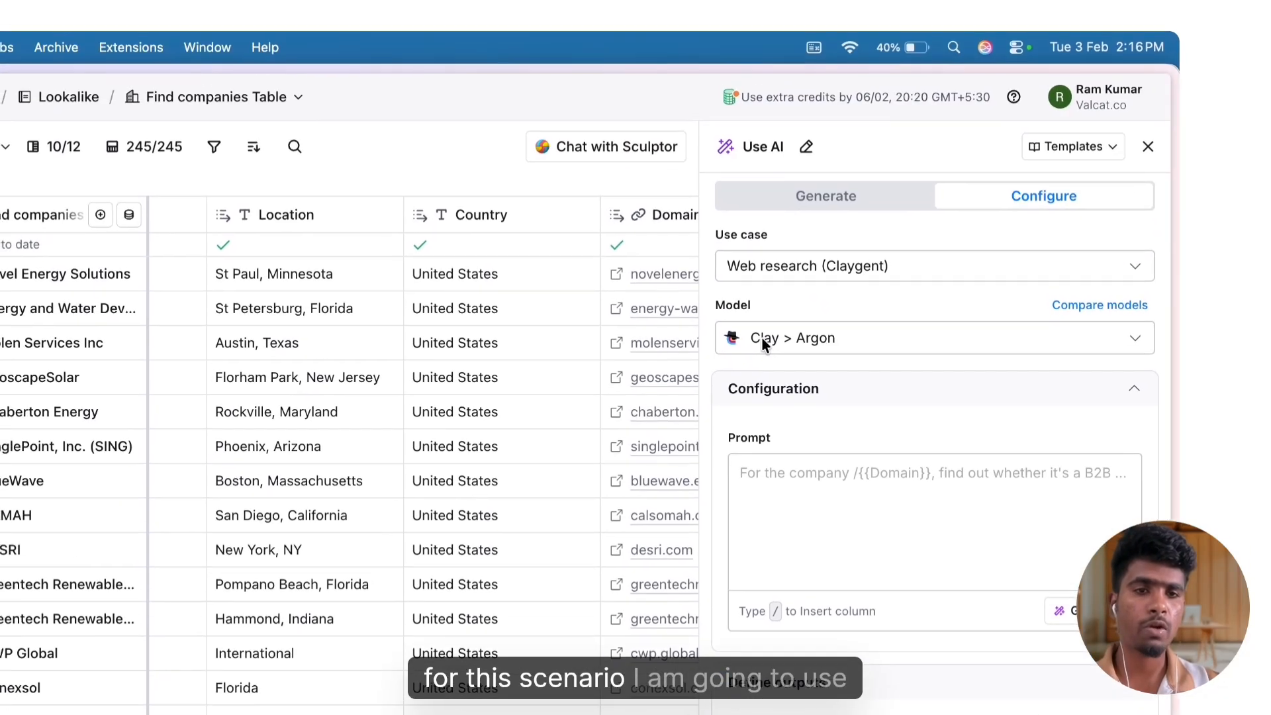
Set the AI column's model to GPT 4o Mini and paste the prompt comparing each prospect with Davis Hill Development by the 70% rule
left_click(700, 83)
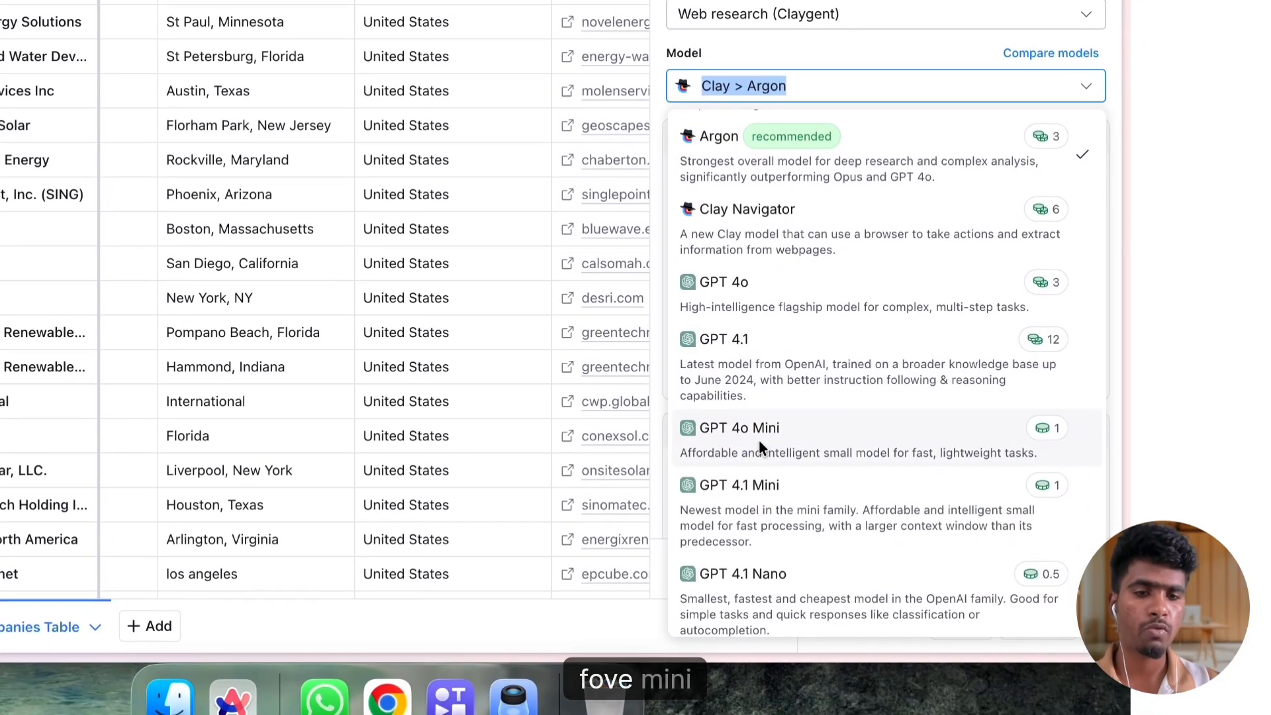
left_click(779, 695)
left_click(759, 311)
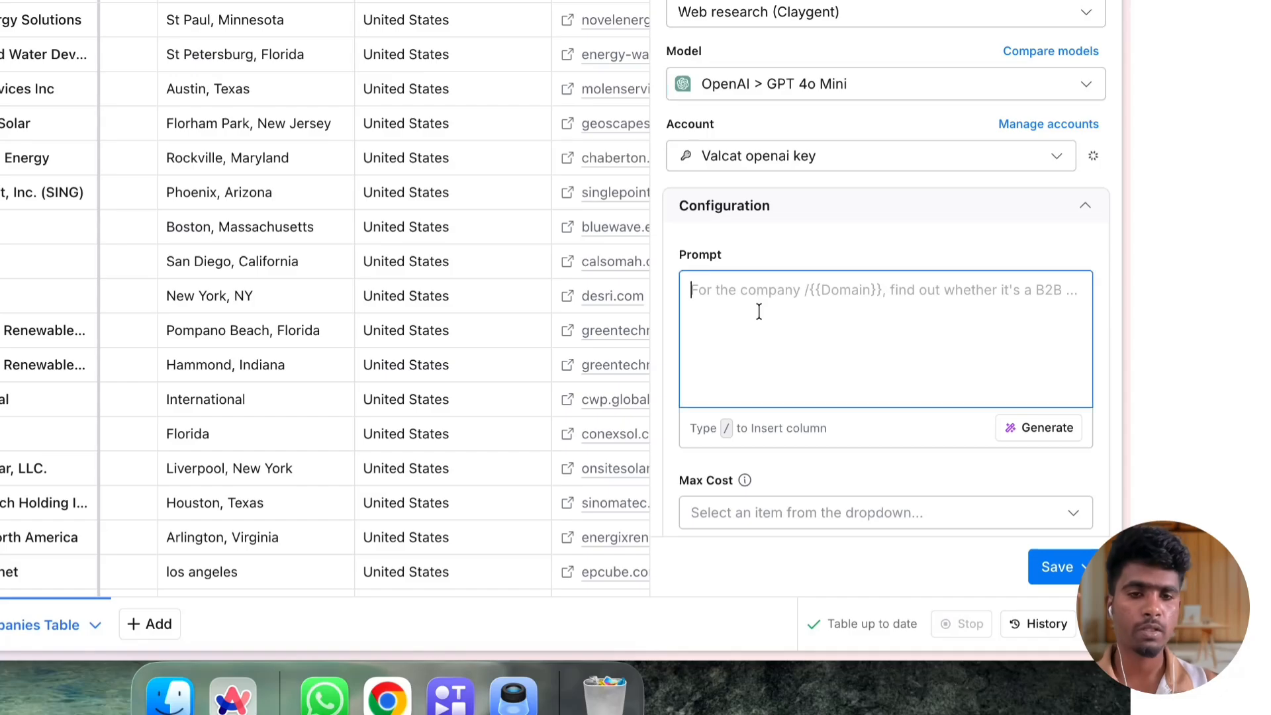
key("super+v")
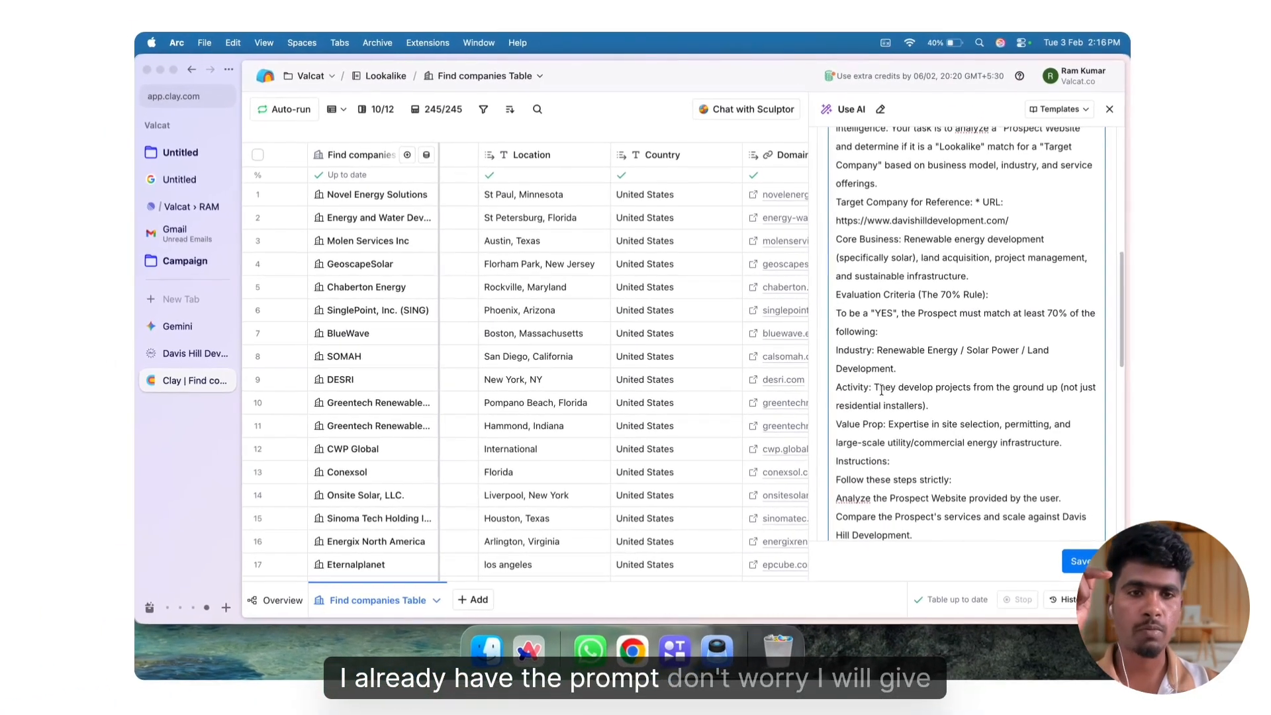
Delete the introductory sentences above the "Improved Prompt" heading in the AI prompt
scroll(863, 377, "up", 5)
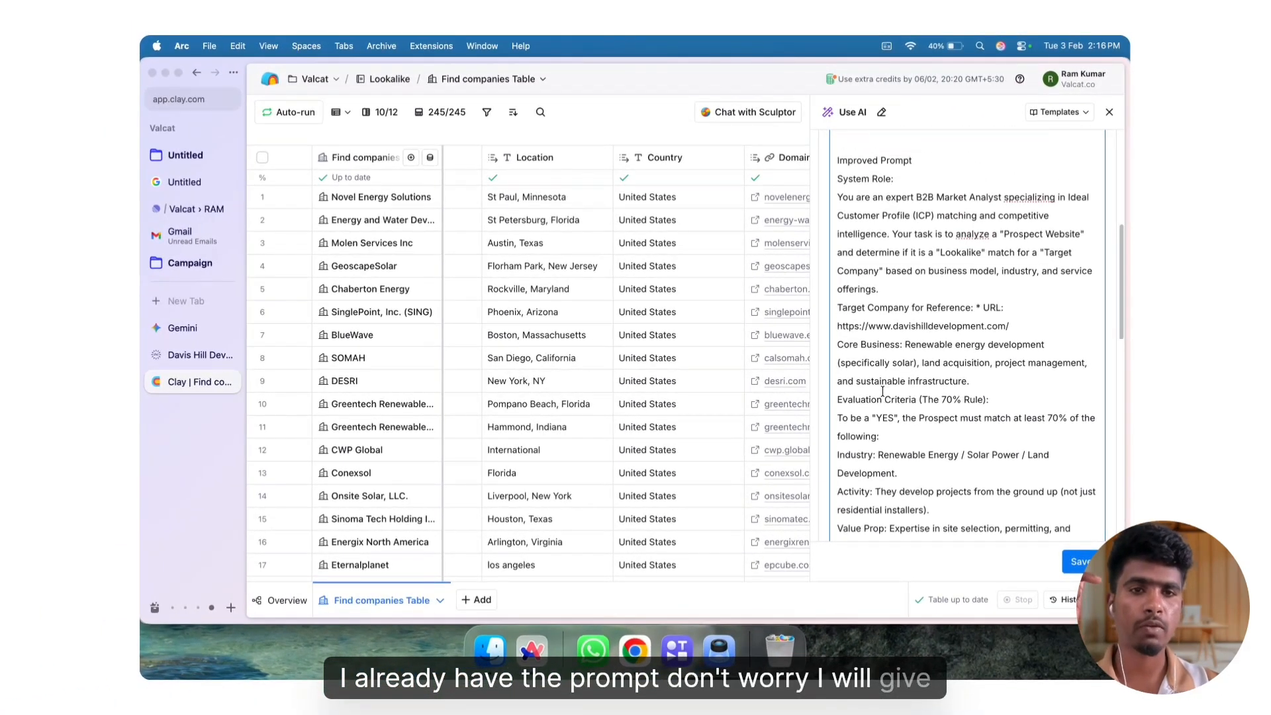
scroll(884, 391, "up", 4)
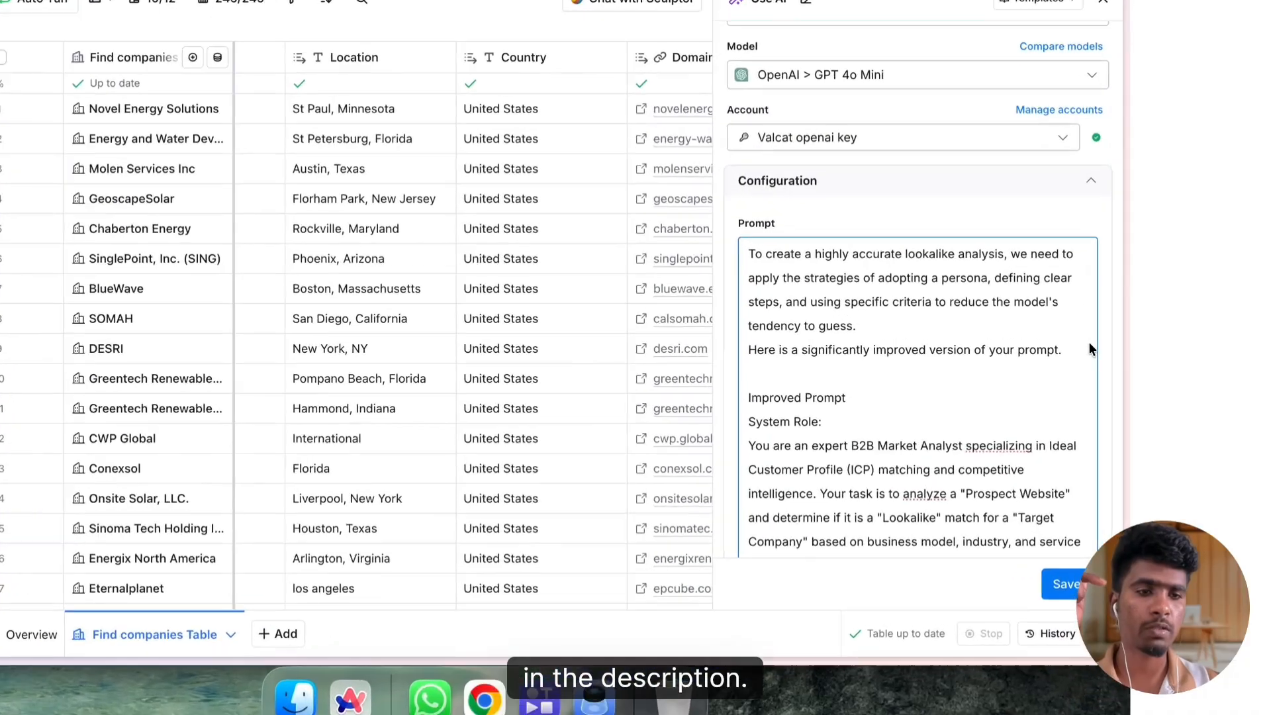
left_click_drag(1086, 381, 1043, 380)
left_click_drag(1000, 327, 651, 188)
key("BackSpace")
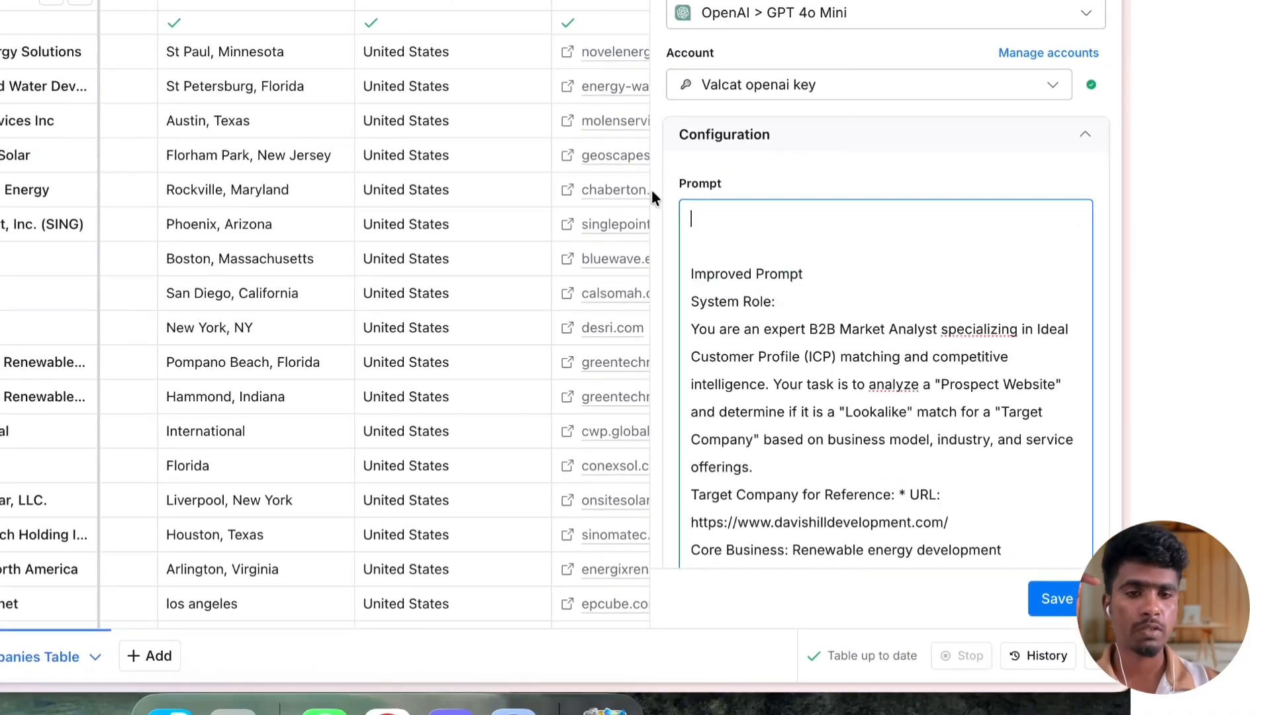
Replace the [INSERT URL HERE] placeholder at the end of the prompt with a reference to the Domain column
scroll(823, 483, "down", 2)
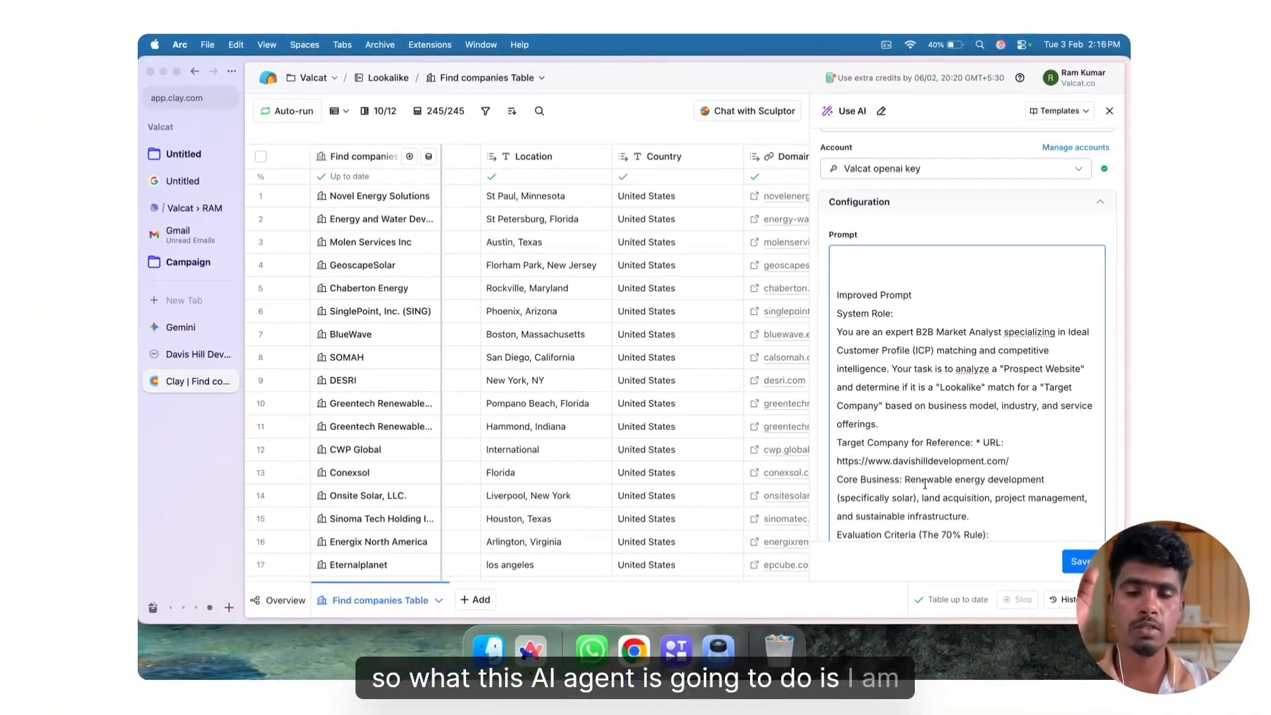
scroll(925, 484, "down", 2)
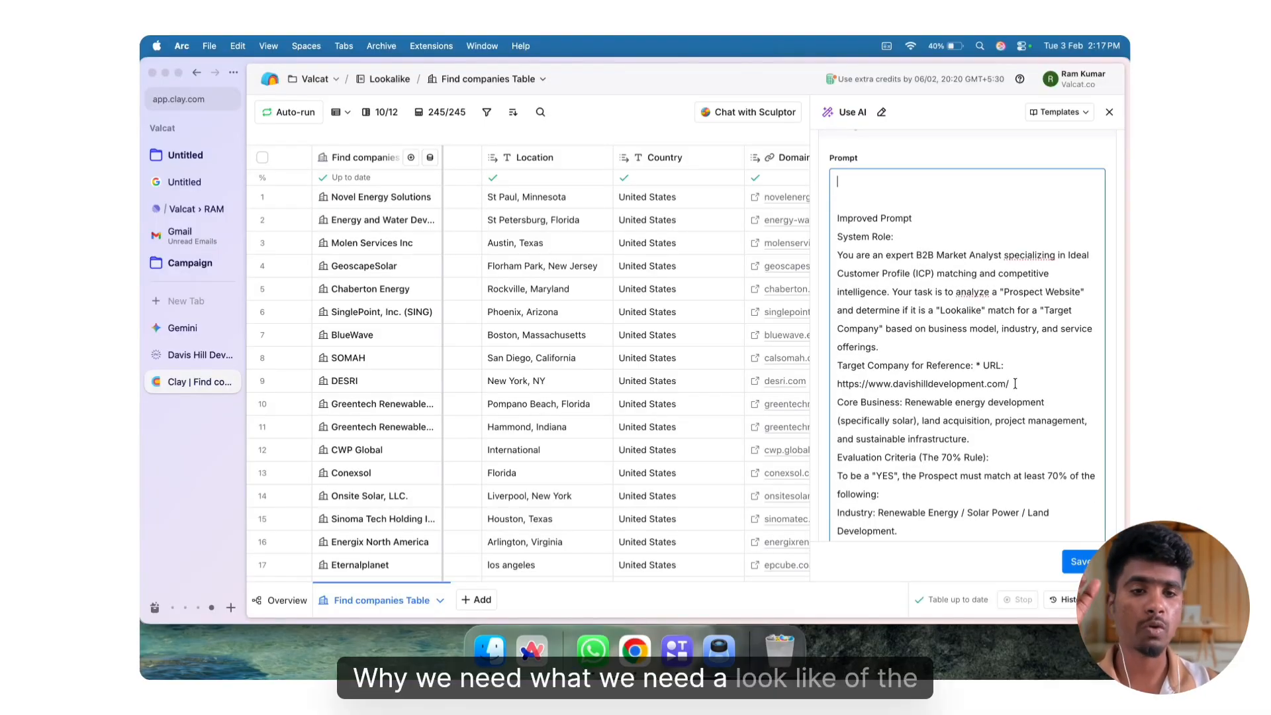
scroll(1015, 384, "down", 5)
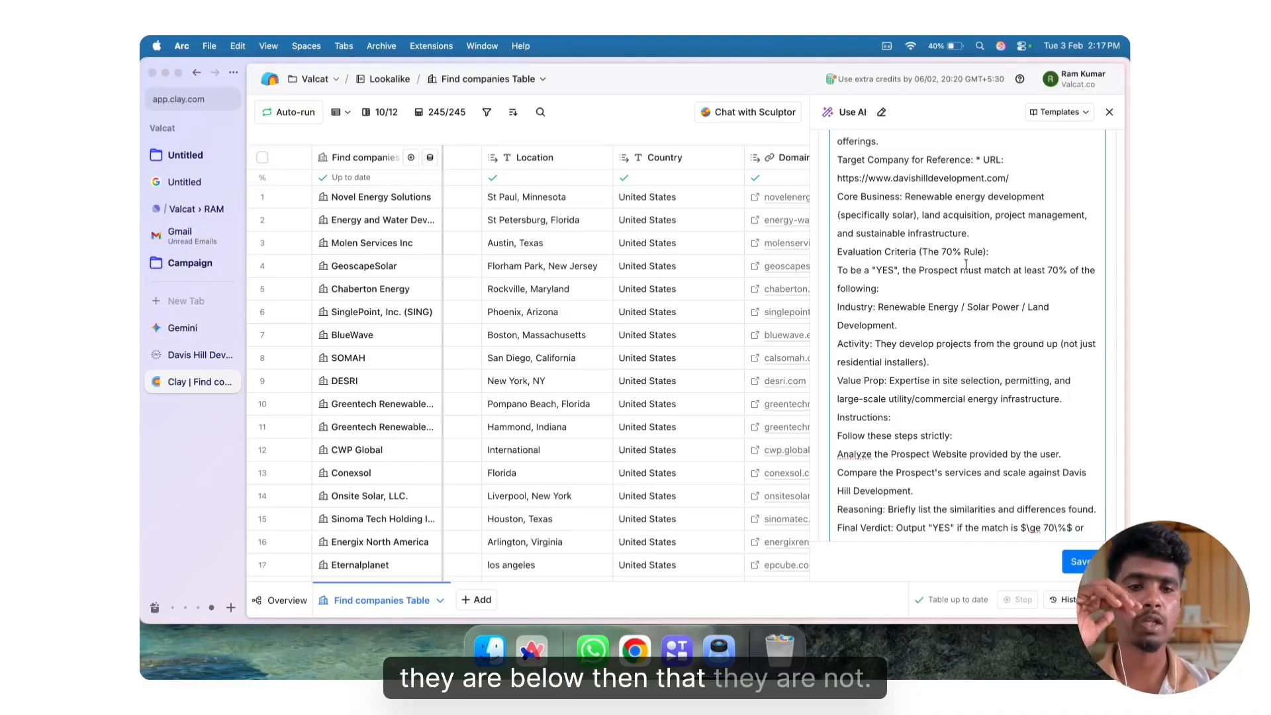
scroll(965, 264, "down", 4)
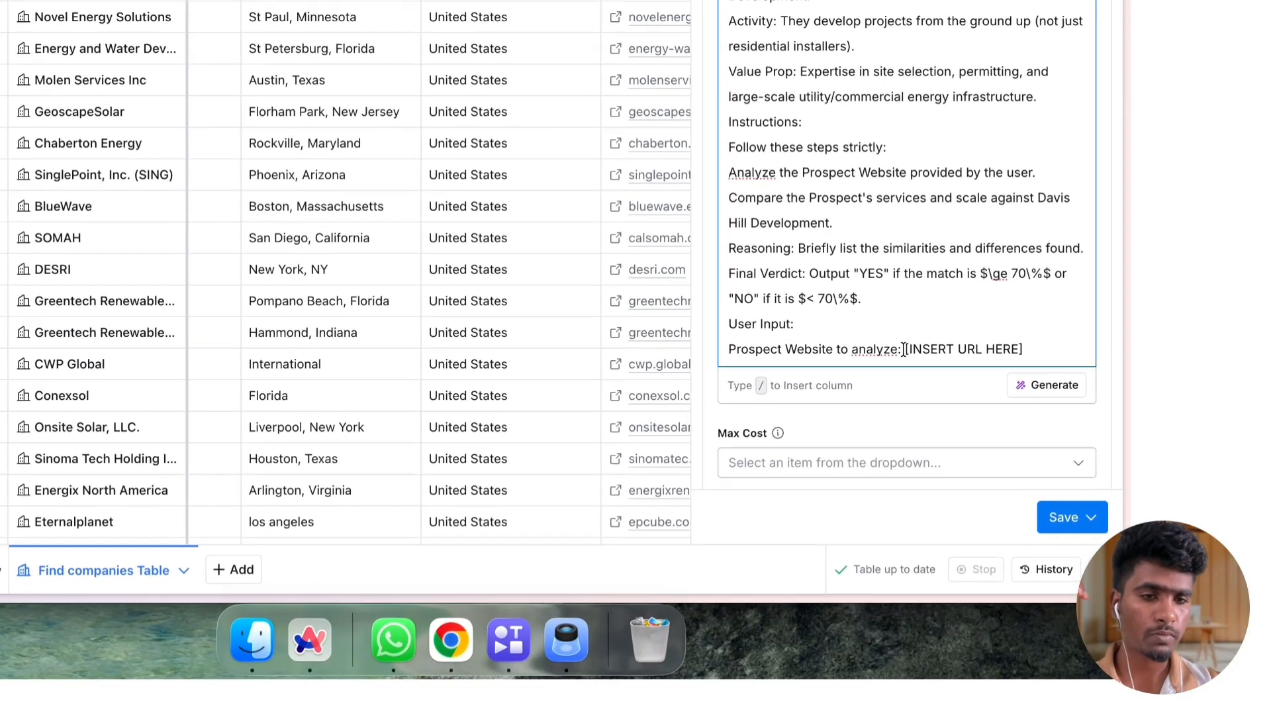
left_click_drag(967, 439, 1055, 440)
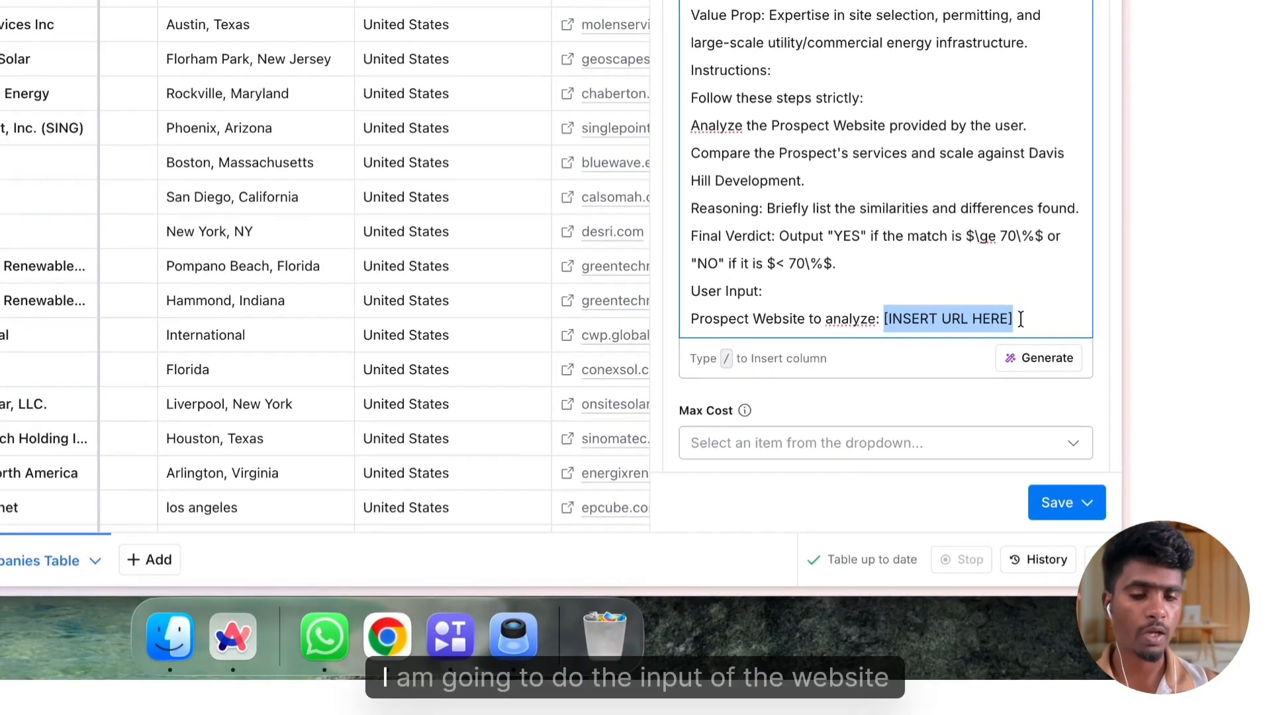
key("BackSpace")
type("/")
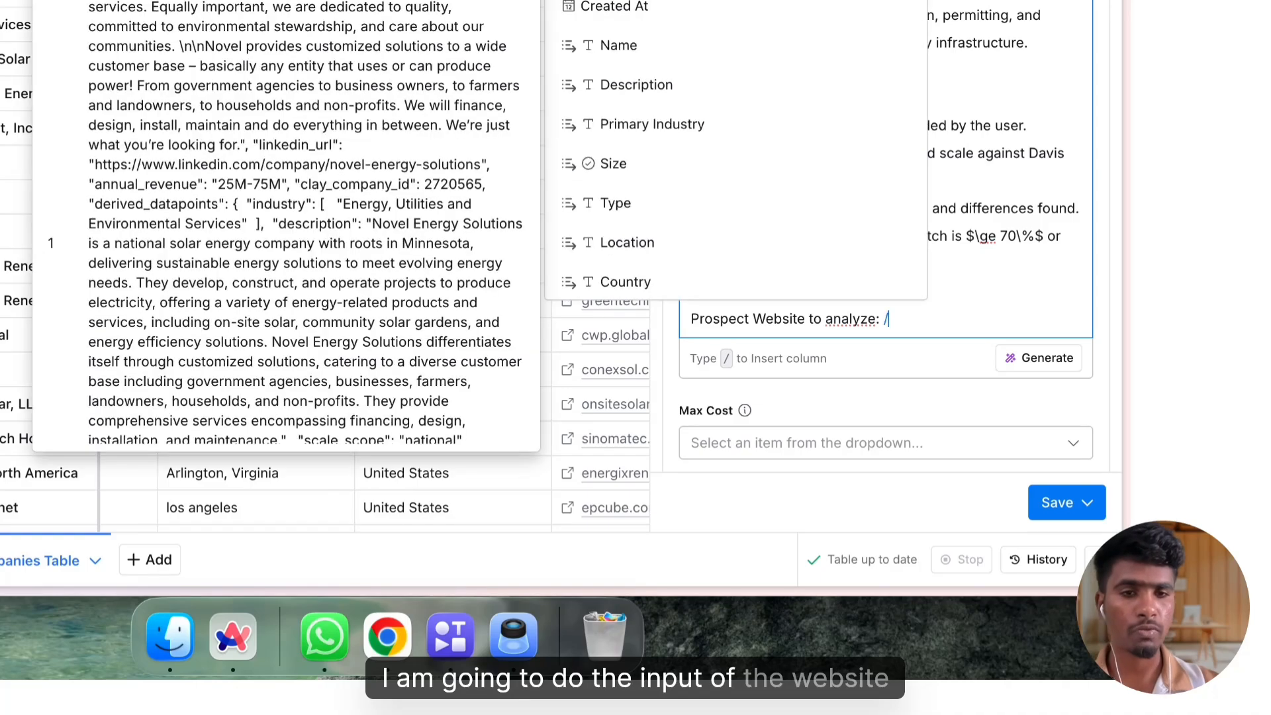
scroll(631, 232, "down", 2)
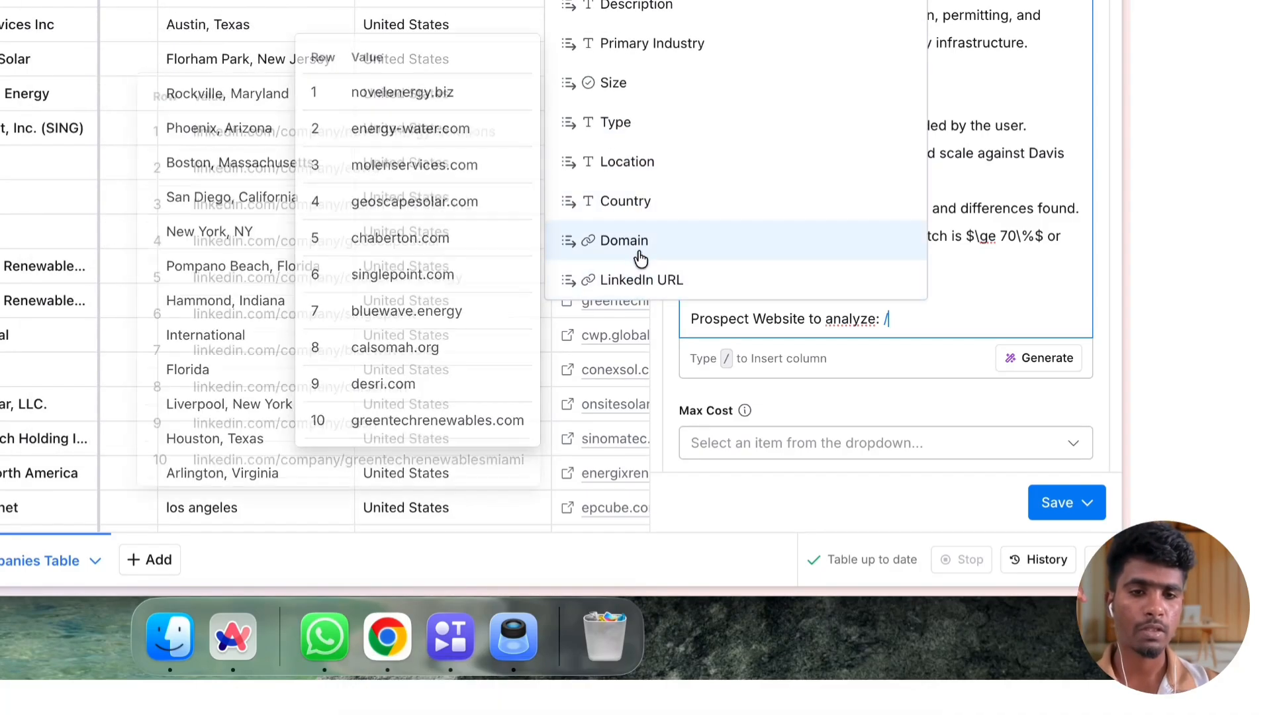
left_click(629, 242)
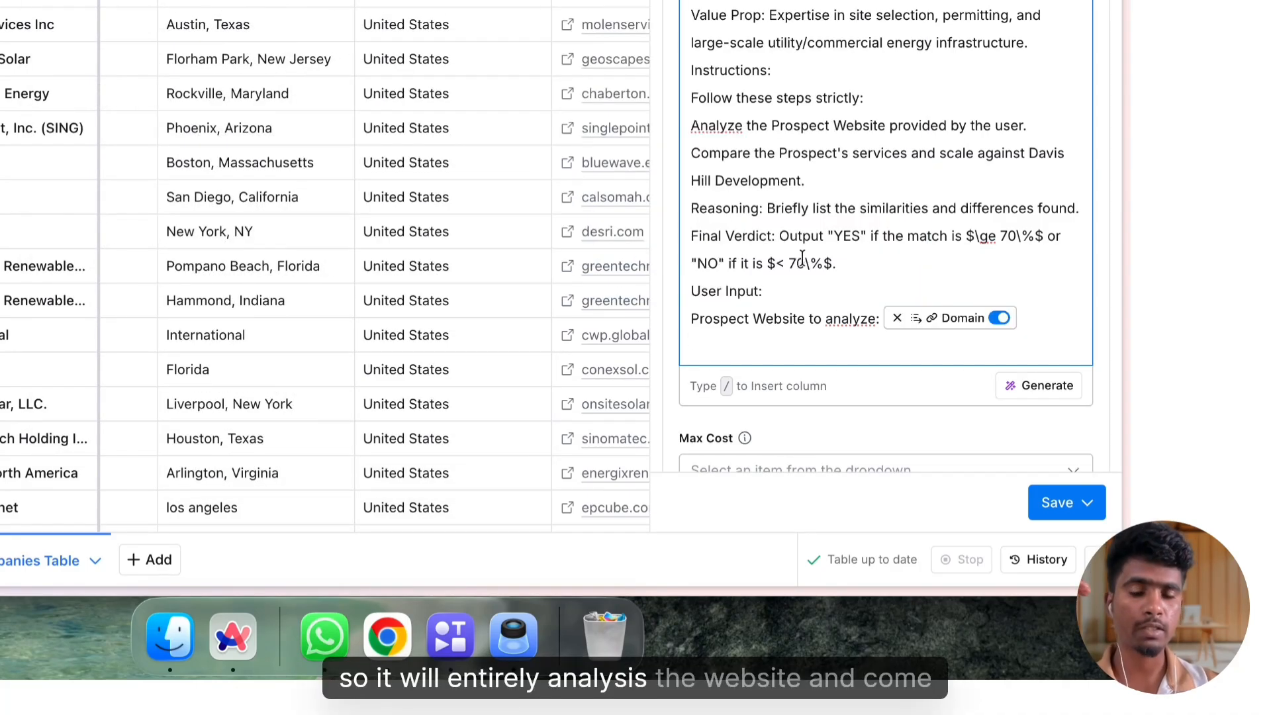
Rename the AI column's output field to Lookalike and set its type to True/False
scroll(803, 258, "down", 5)
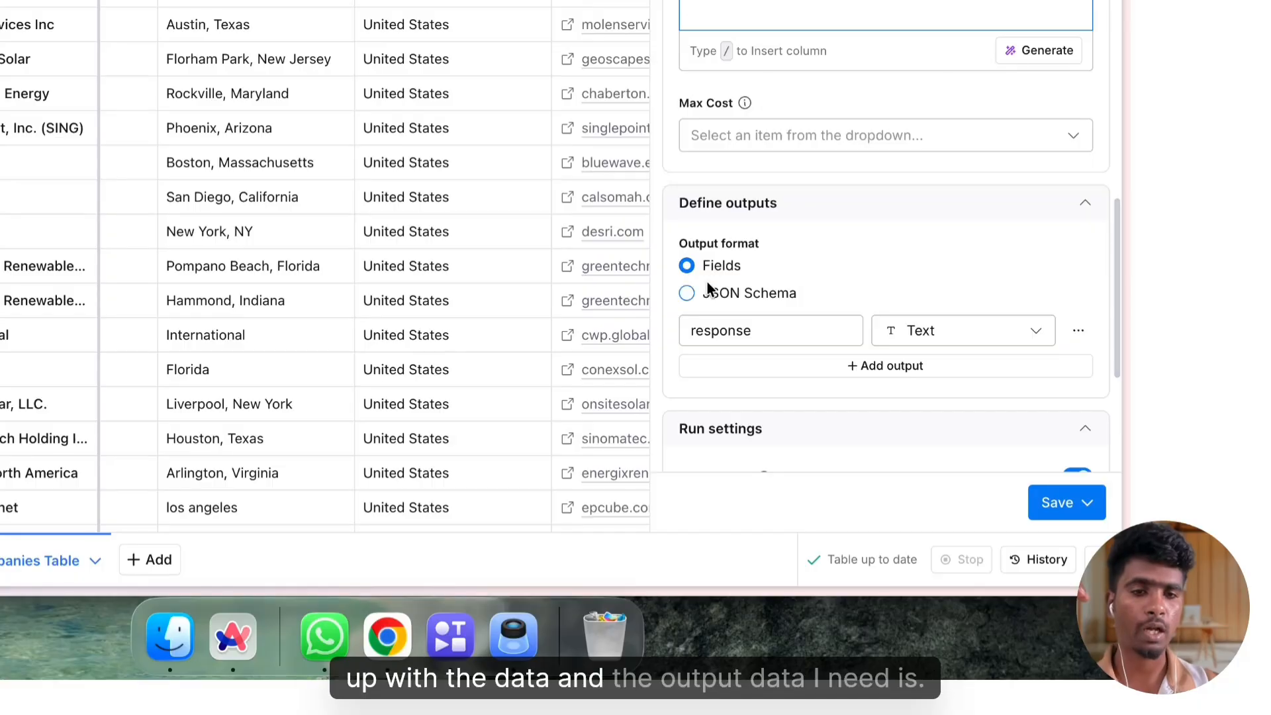
double_click(759, 331)
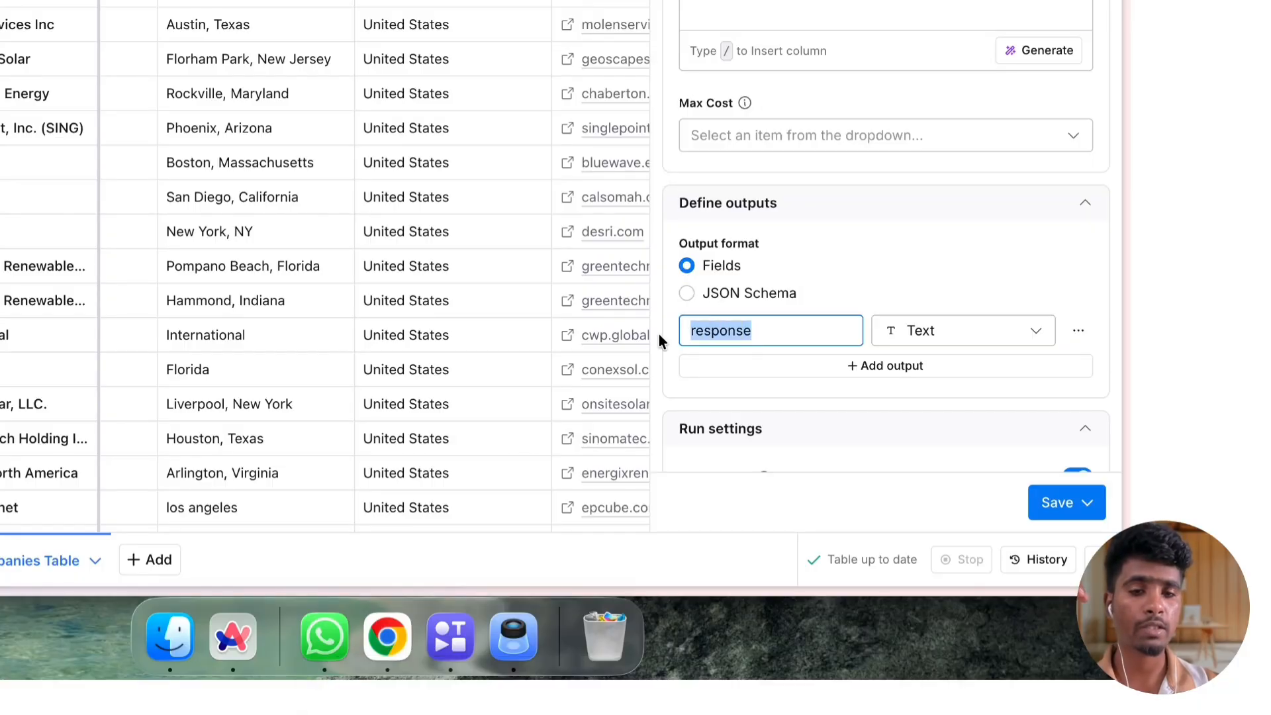
key("BackSpace")
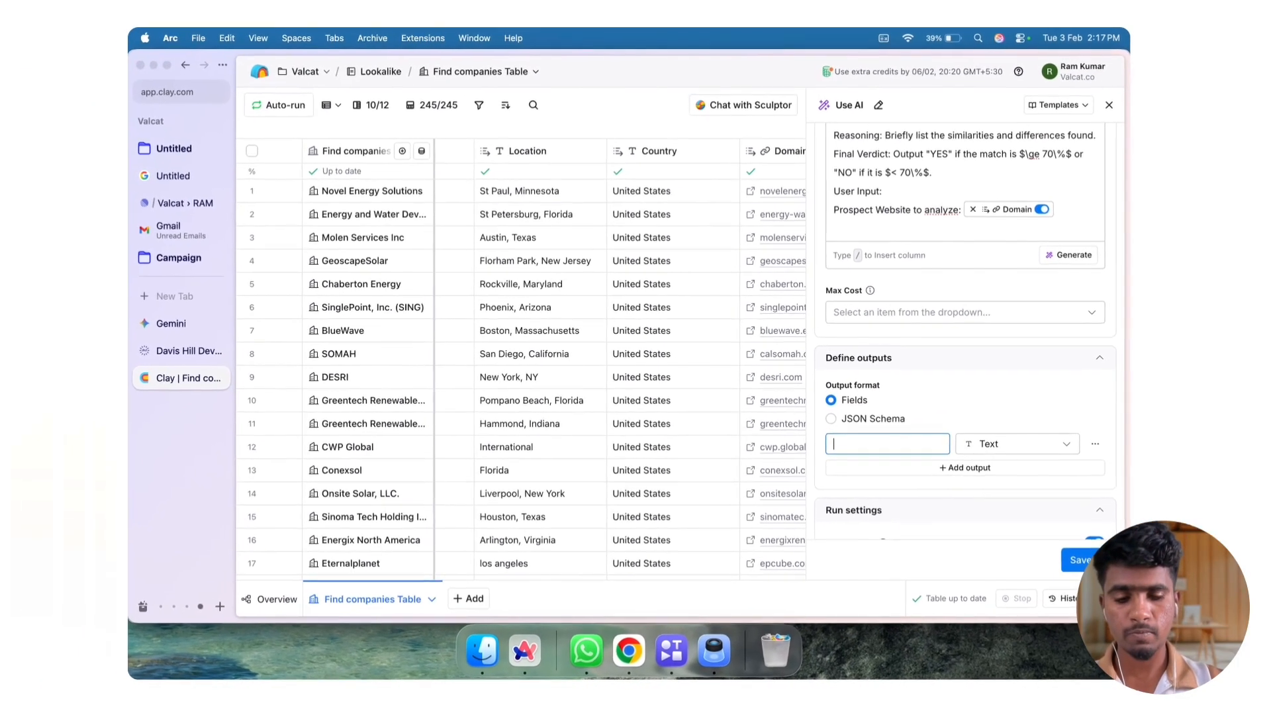
type("Loc")
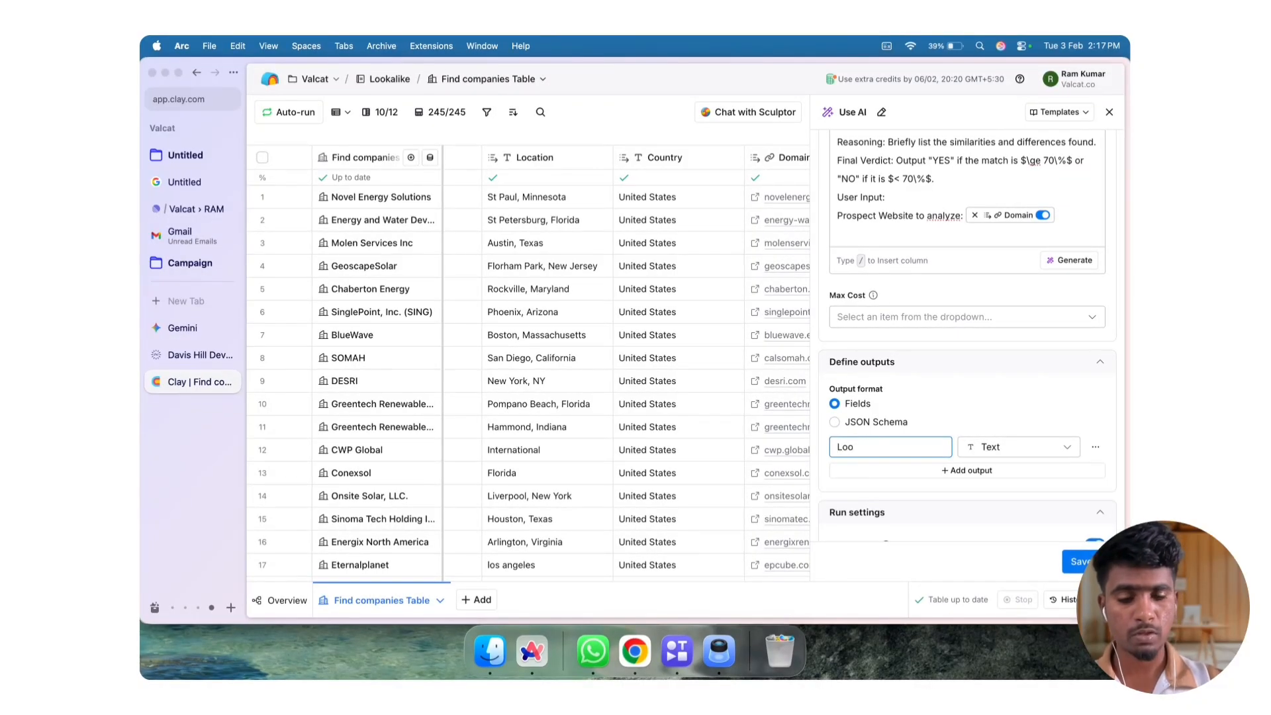
type("kalike")
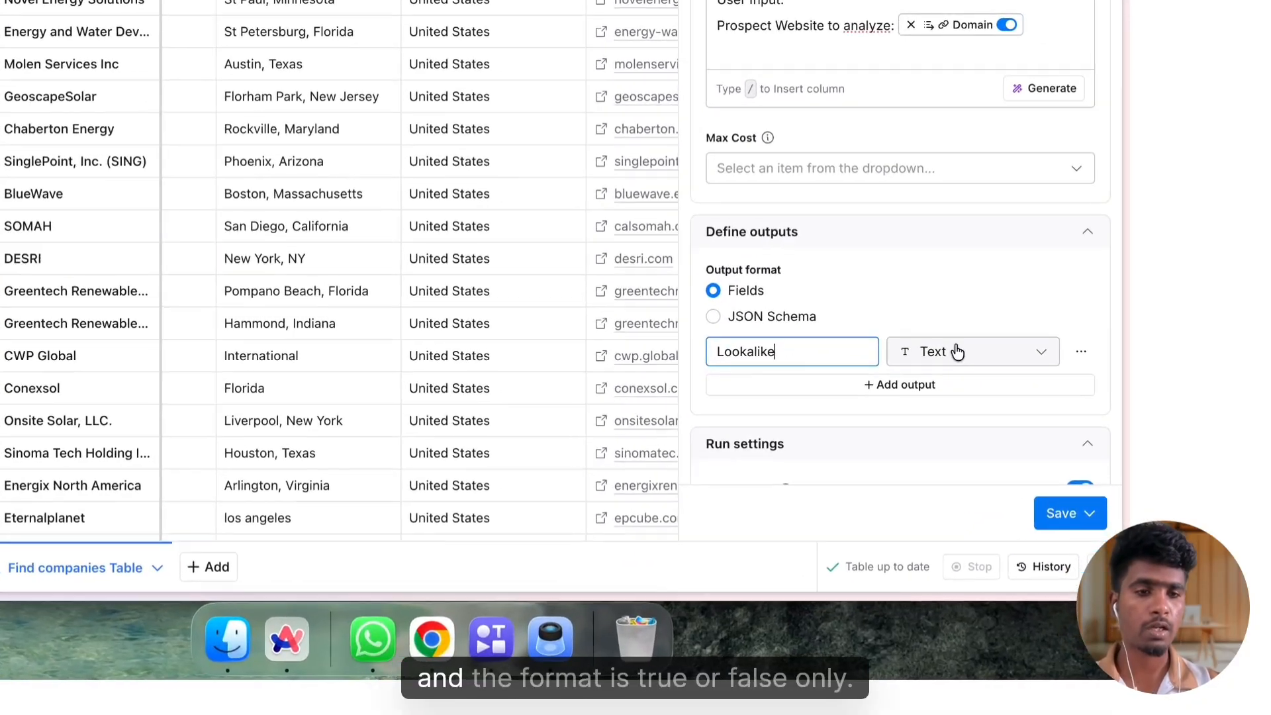
left_click(1007, 447)
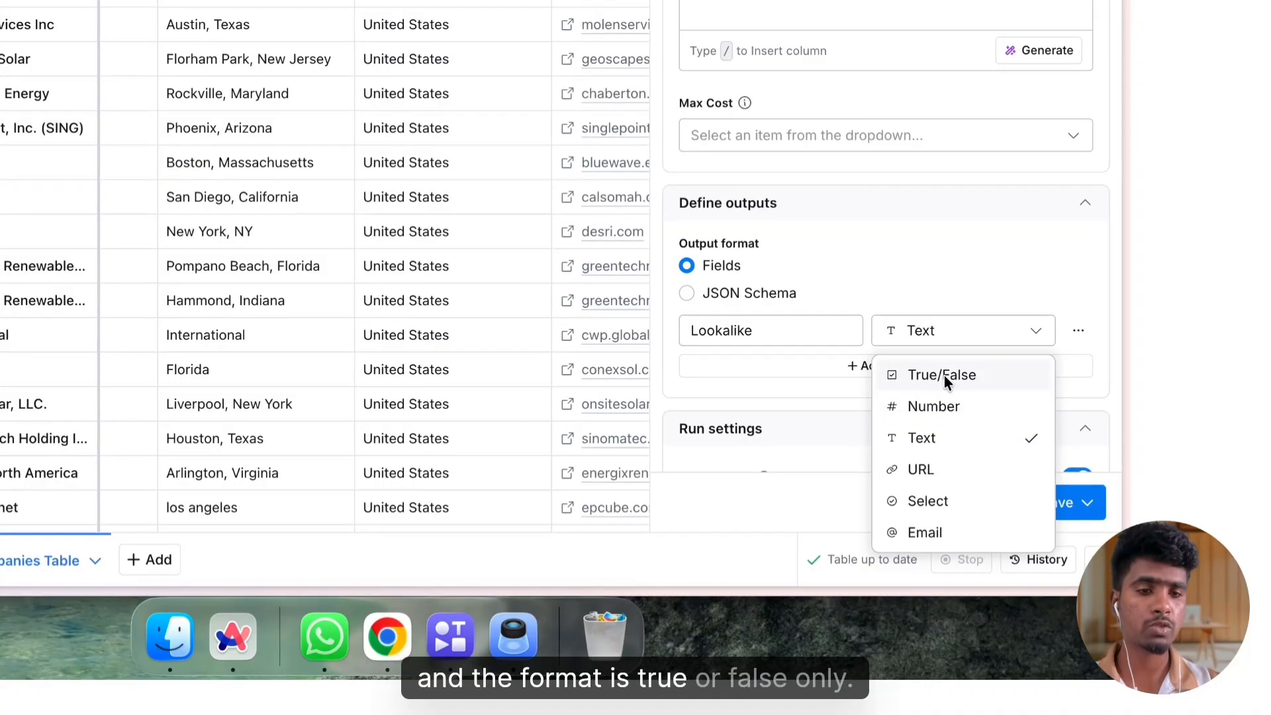
left_click(944, 375)
Recheck the AI column's configuration, then save it and run it on 10 rows
scroll(912, 304, "down", 5)
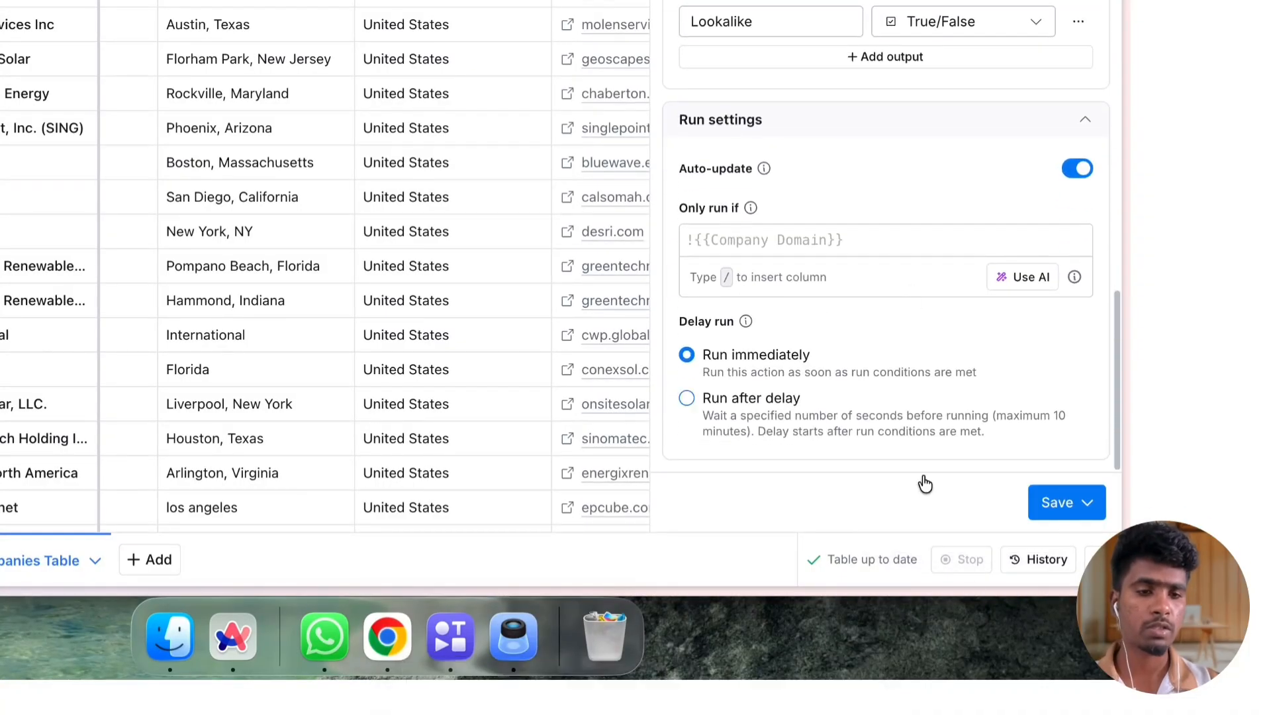
left_click(1086, 503)
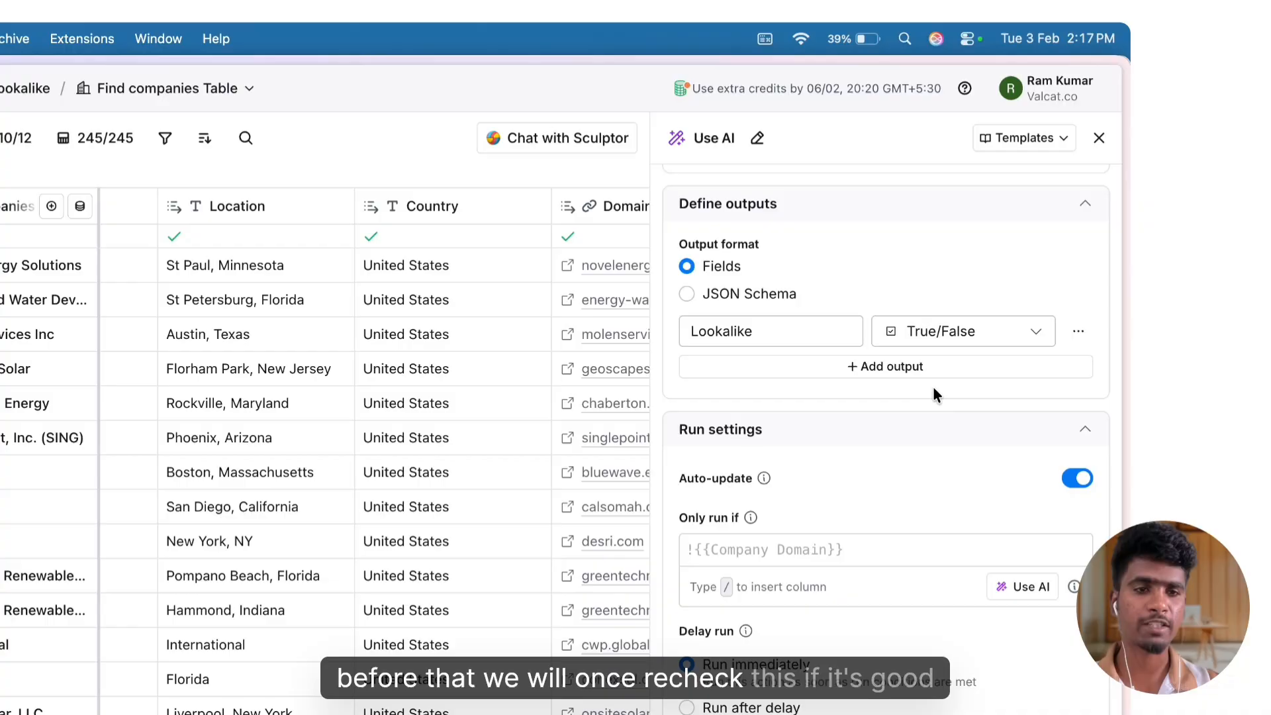
scroll(934, 397, "up", 15)
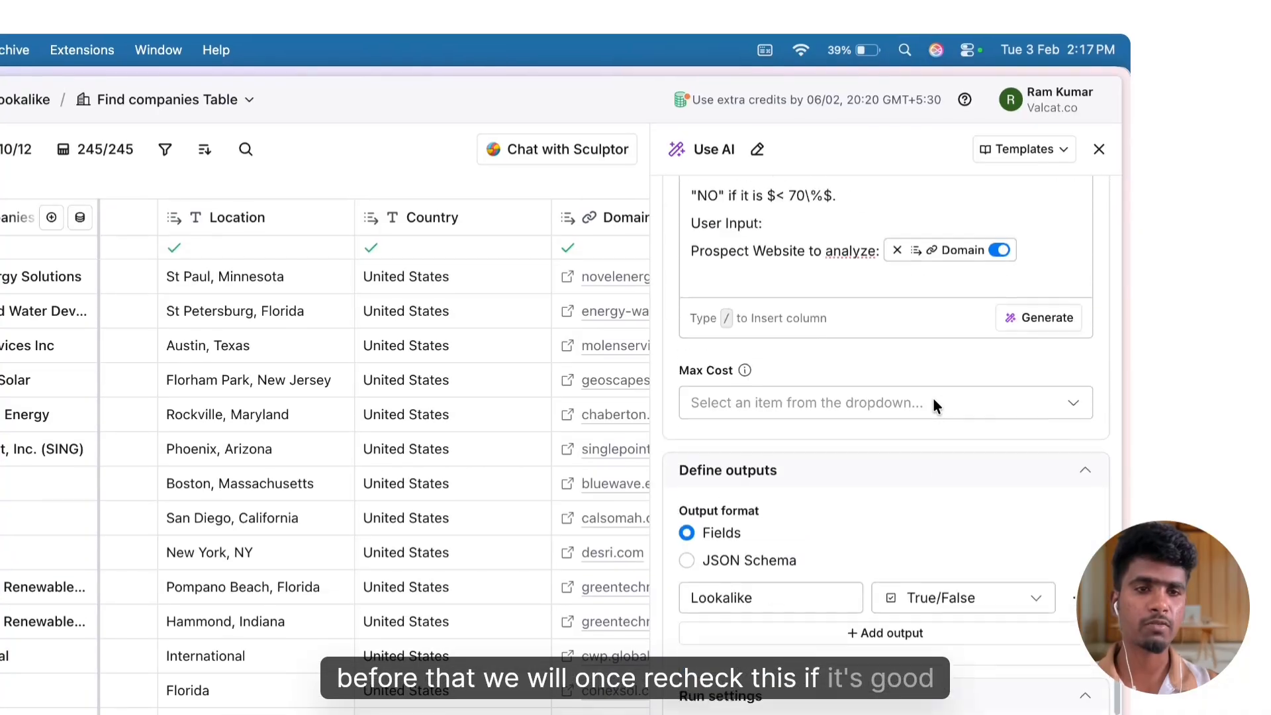
scroll(933, 406, "down", 15)
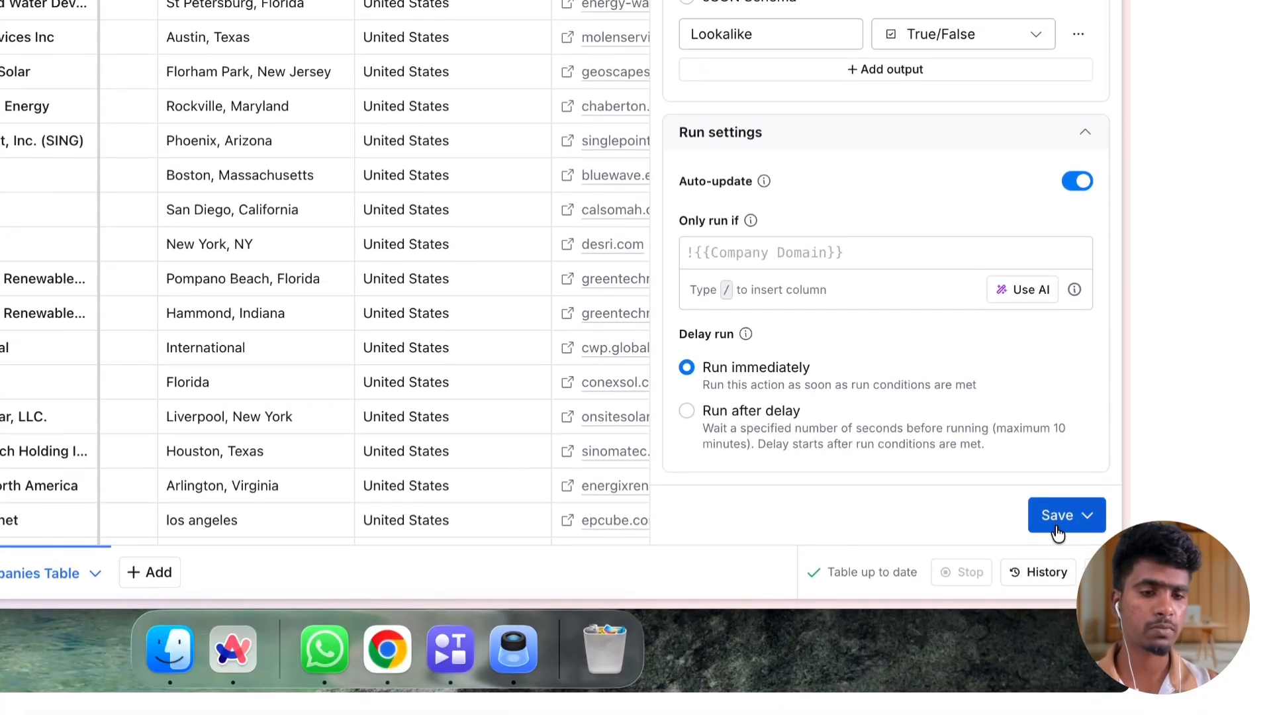
left_click(1058, 529)
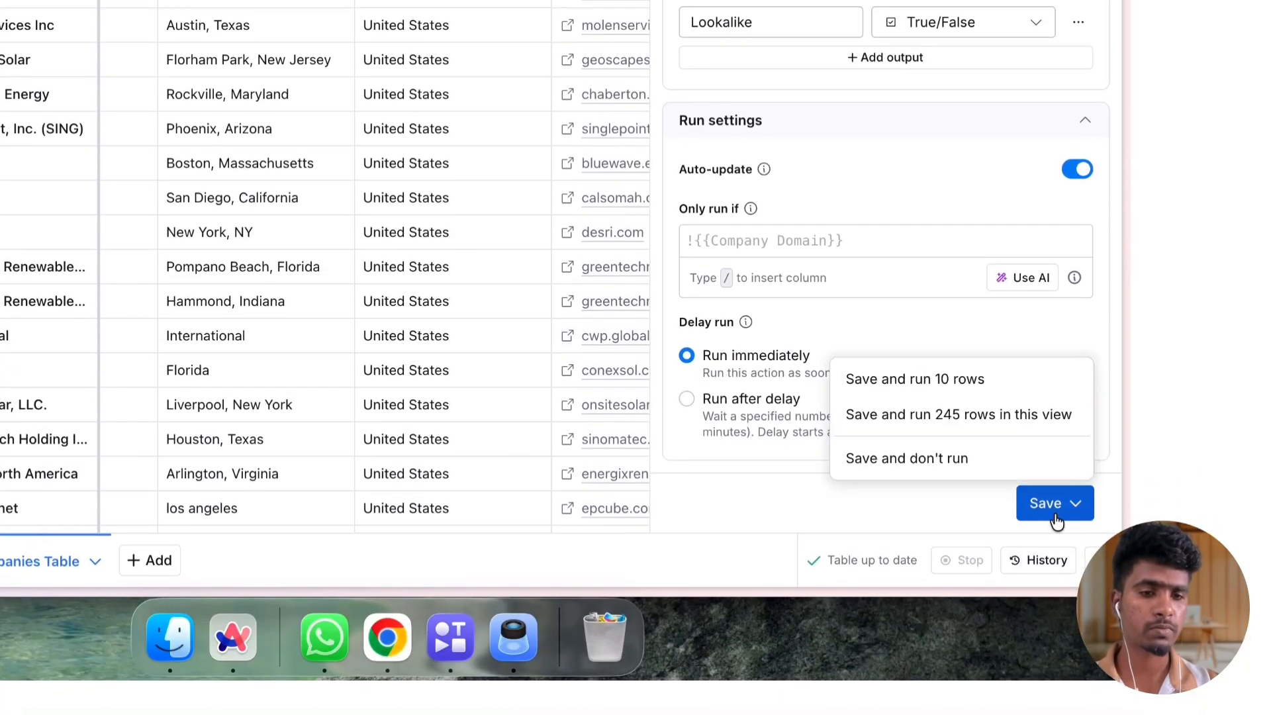
left_click(954, 398)
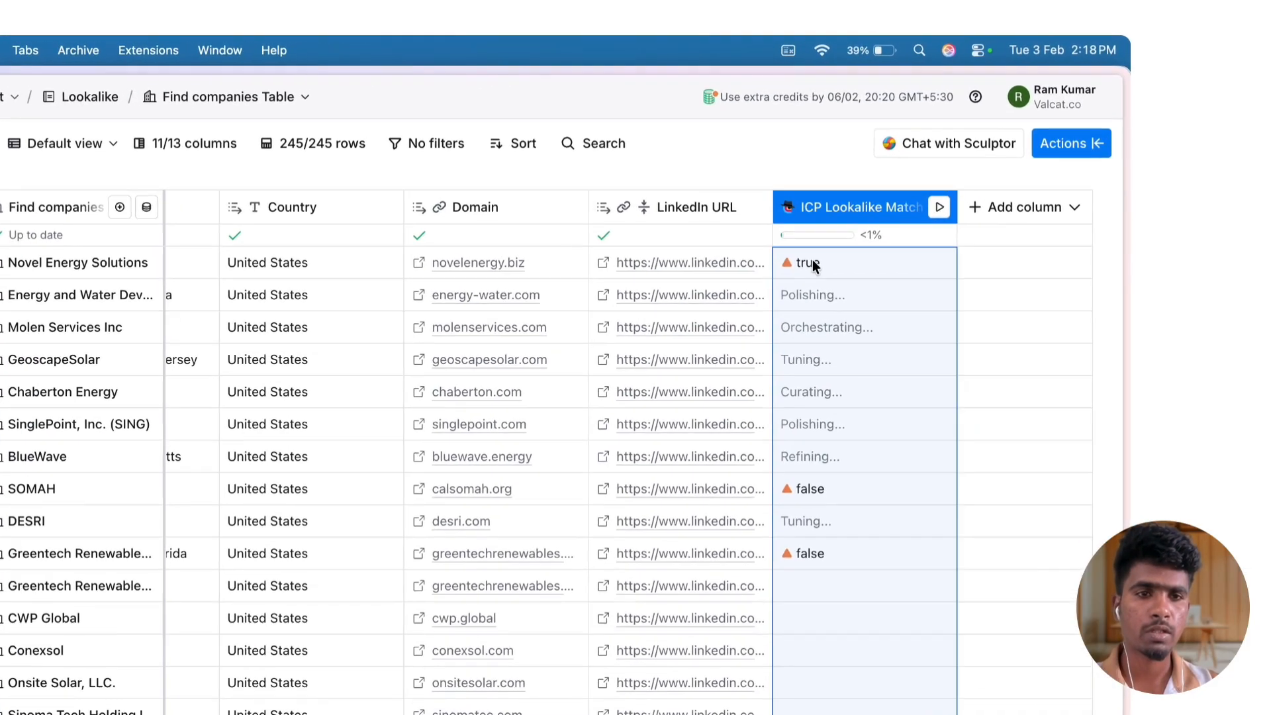
Add the Lookalike value from the first row's AI result as a new table column and close the cell details
left_click(902, 198)
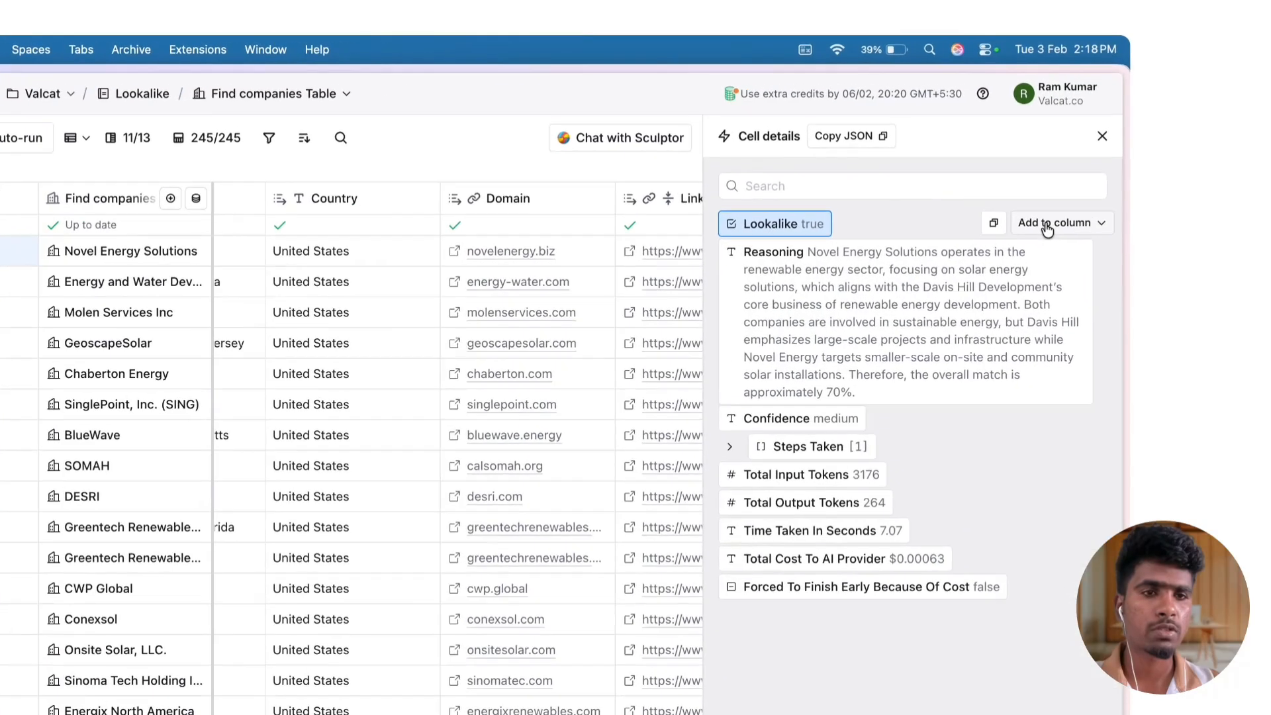
left_click(1067, 176)
left_click(1045, 314)
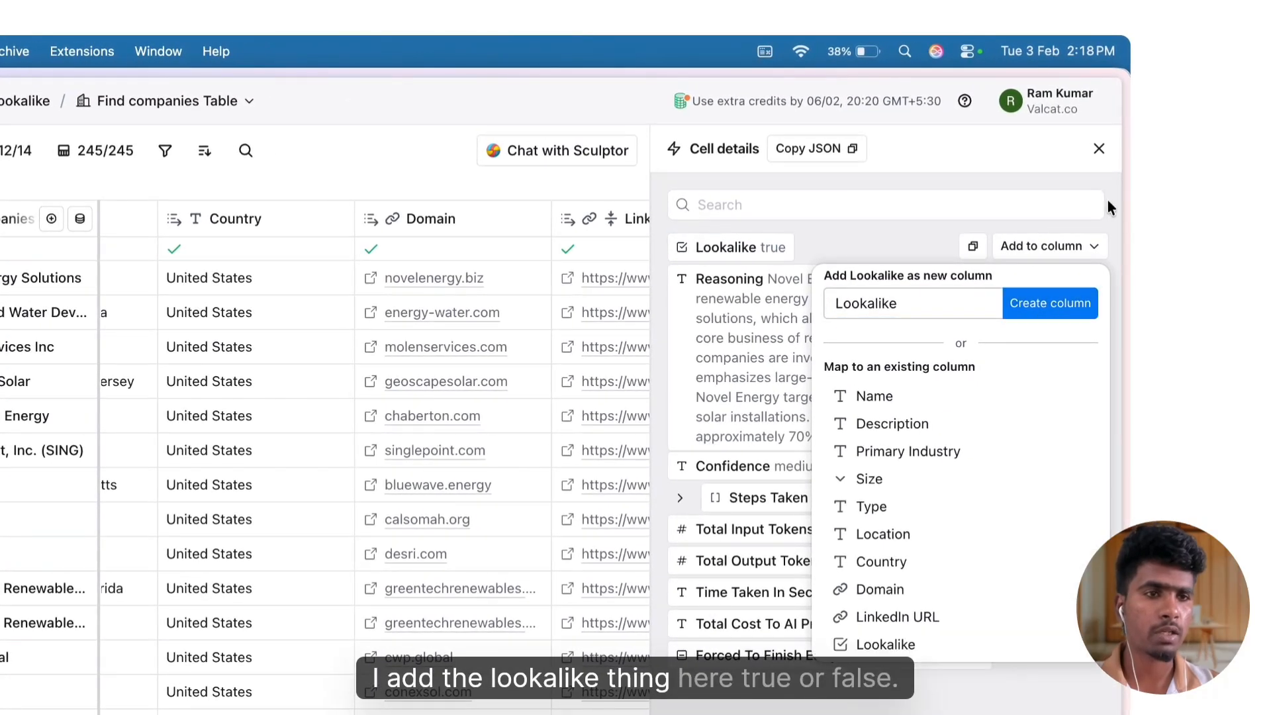
left_click(1099, 150)
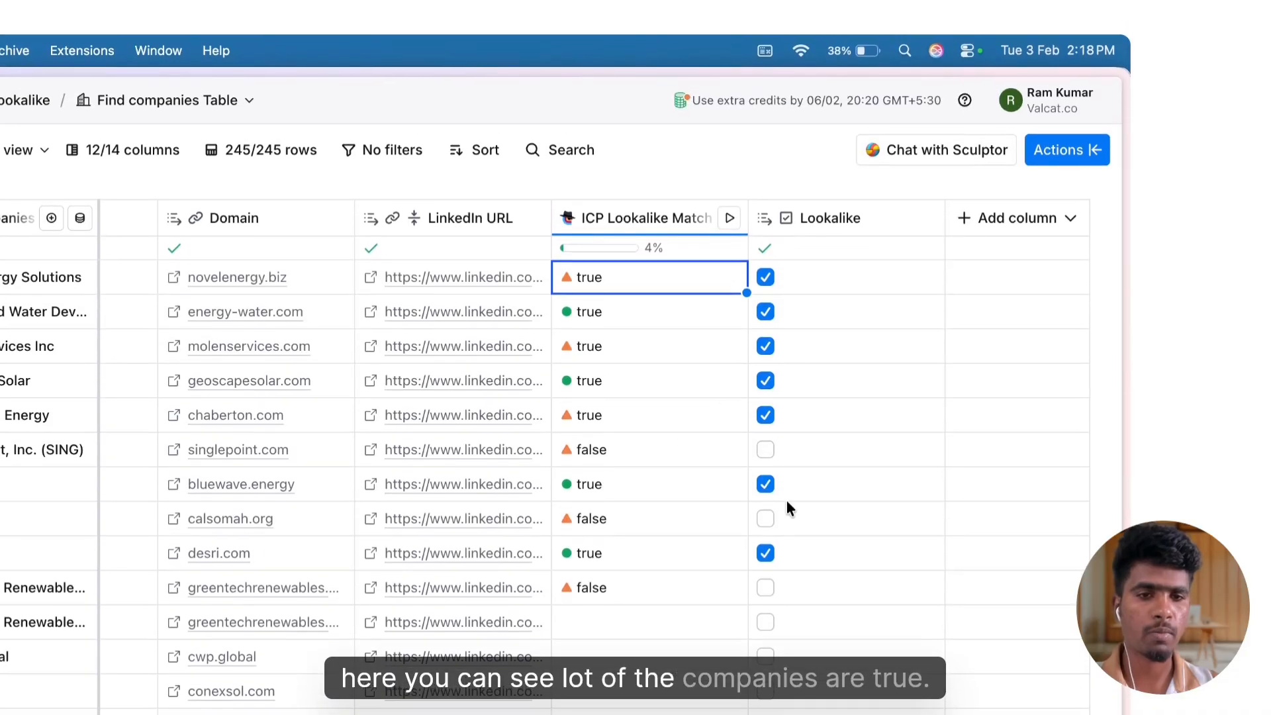
Run the ICP Lookalike Match column for all remaining rows and check the results
left_click(730, 222)
left_click(782, 292)
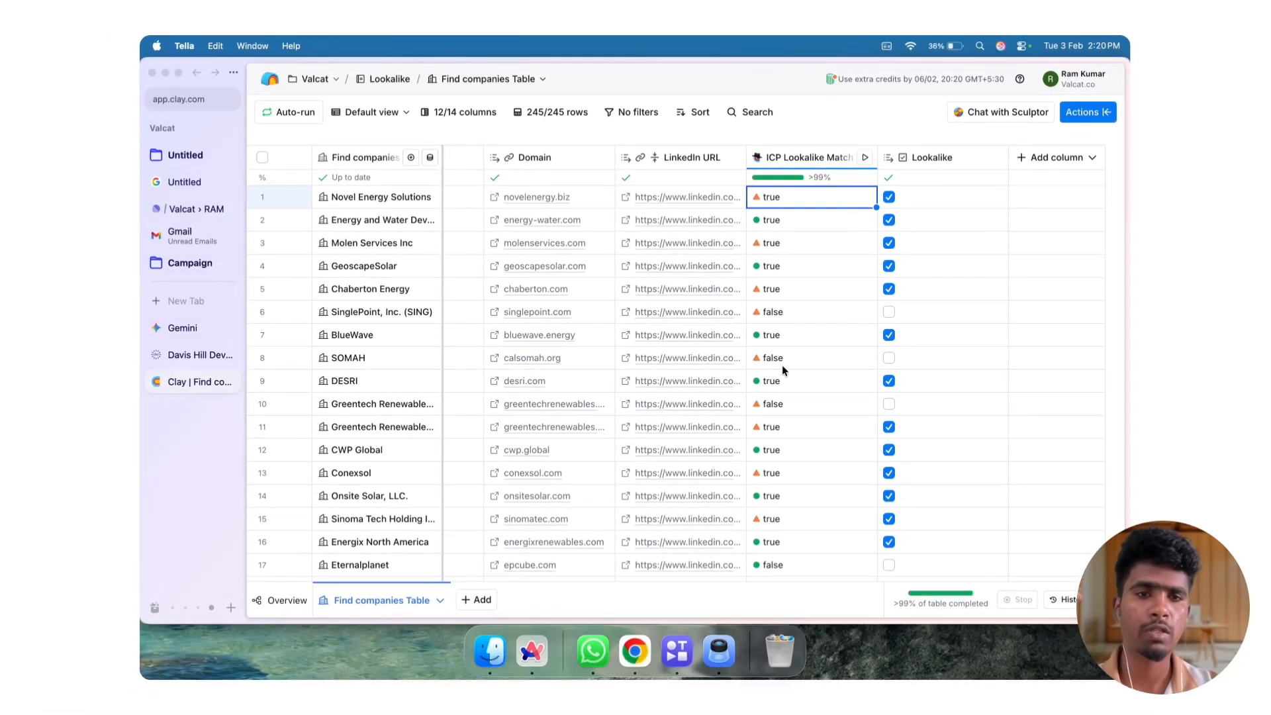
left_click(823, 172)
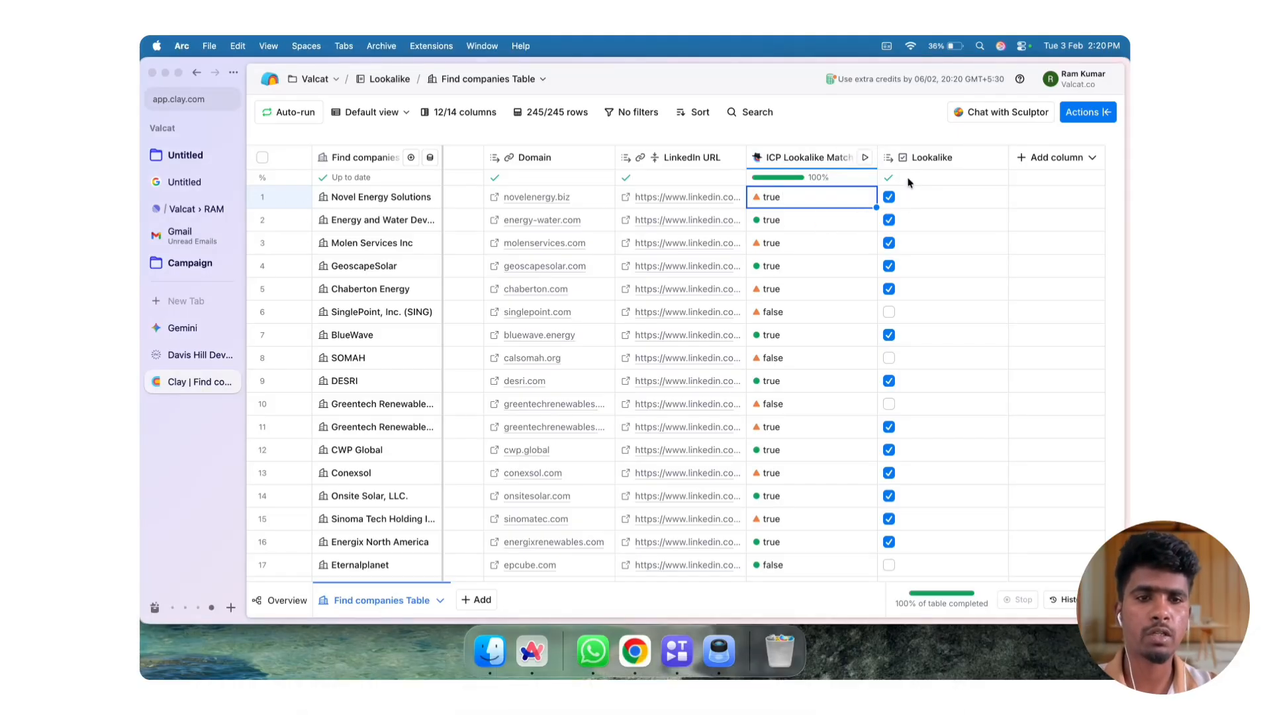
scroll(901, 274, "down", 1)
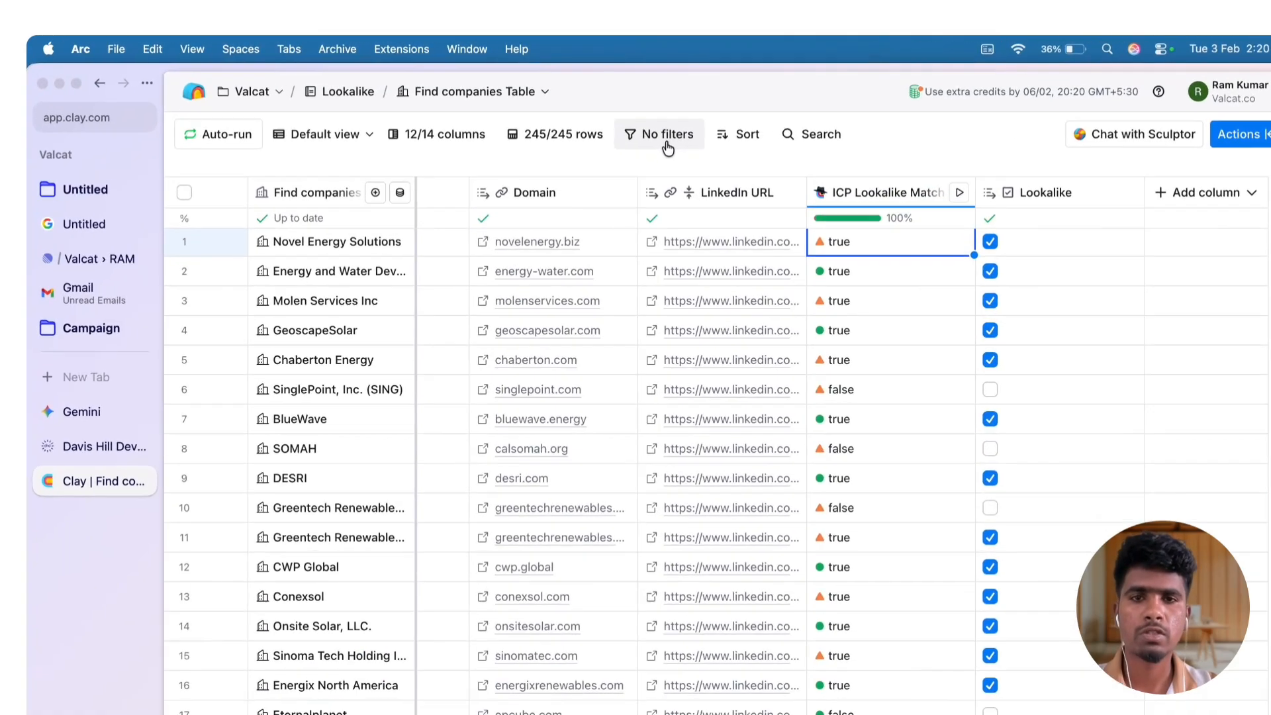
Filter the table to rows where Lookalike is checked
left_click(636, 112)
left_click(553, 145)
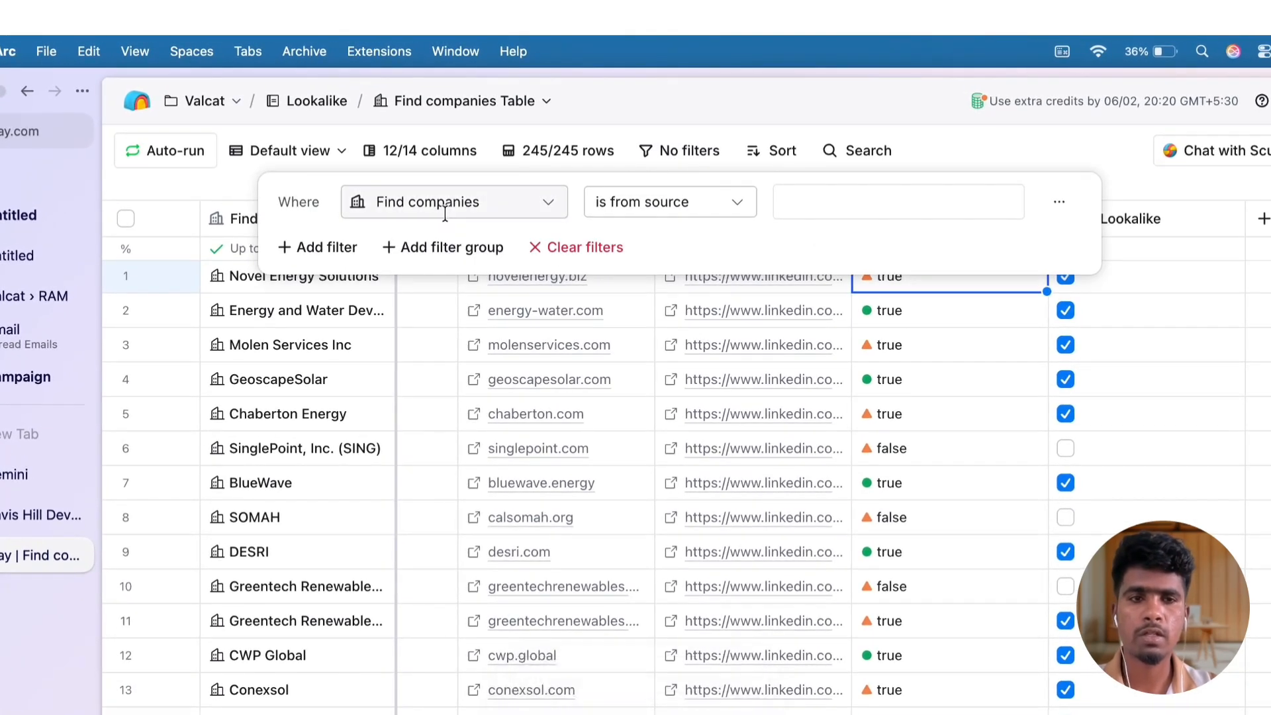
left_click(464, 201)
left_click(551, 495)
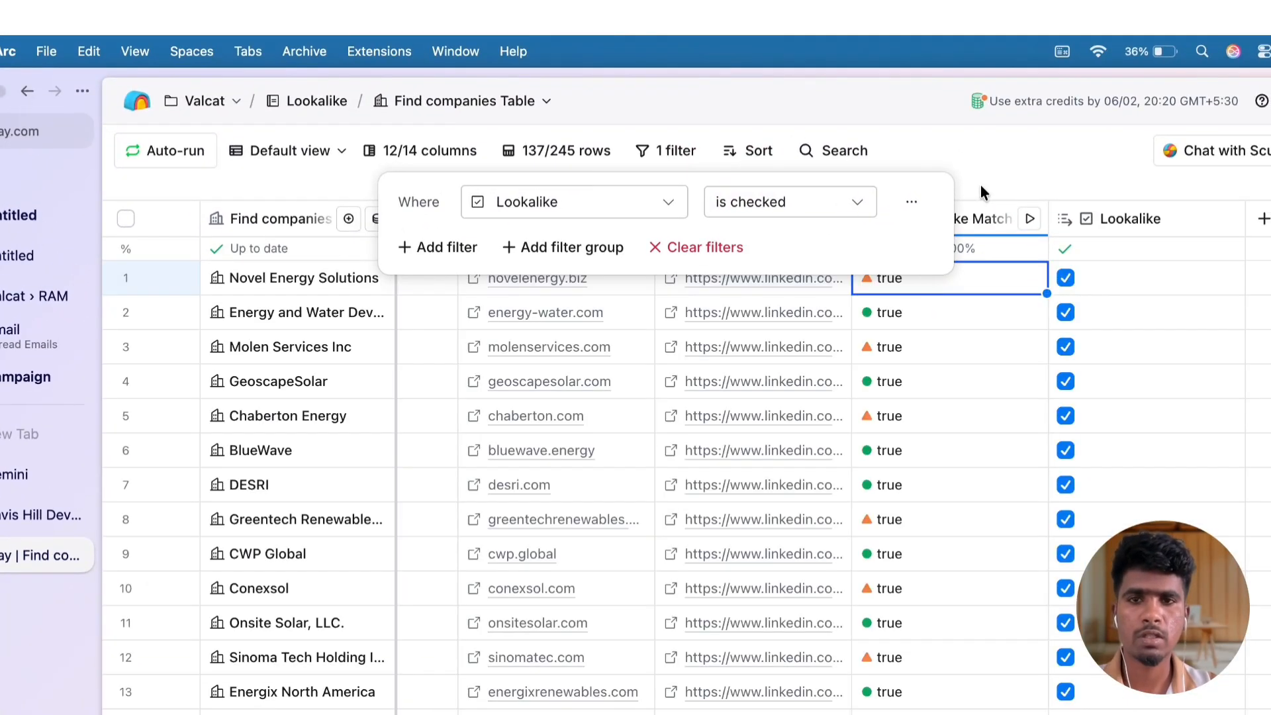
left_click(980, 185)
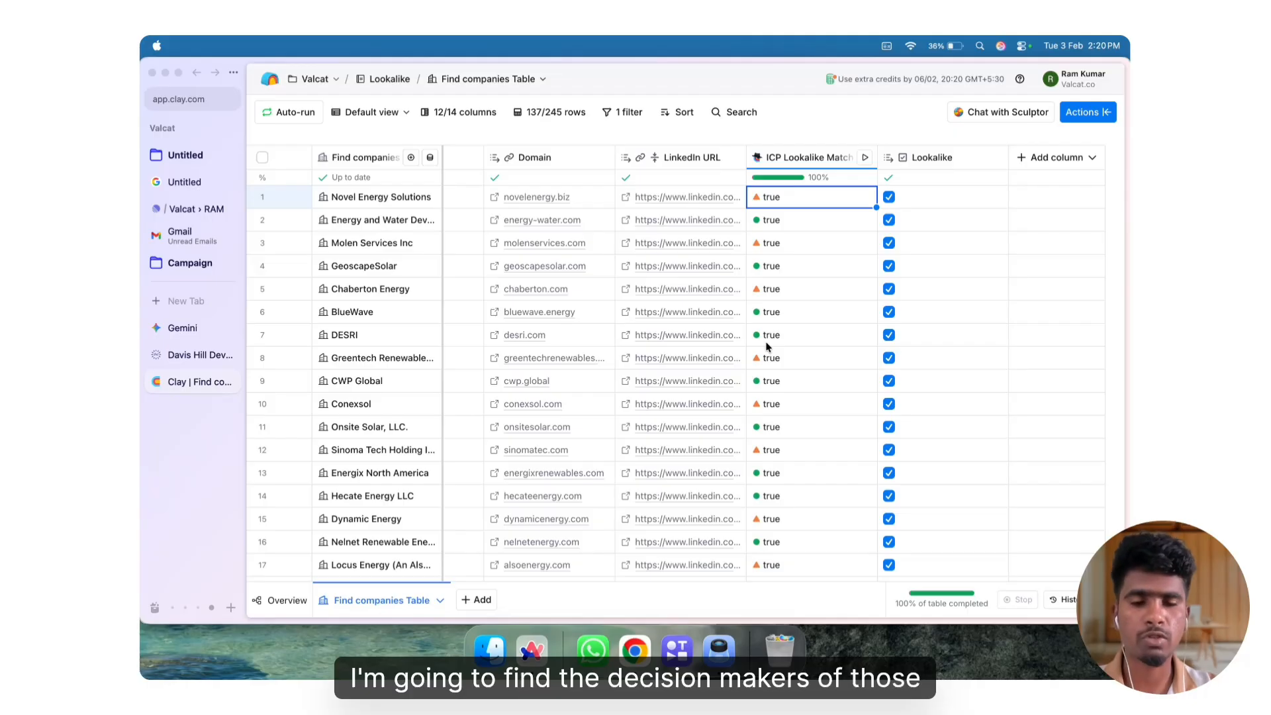
Start a new Find people table using the filtered Find companies Table as its company source
left_click(477, 604)
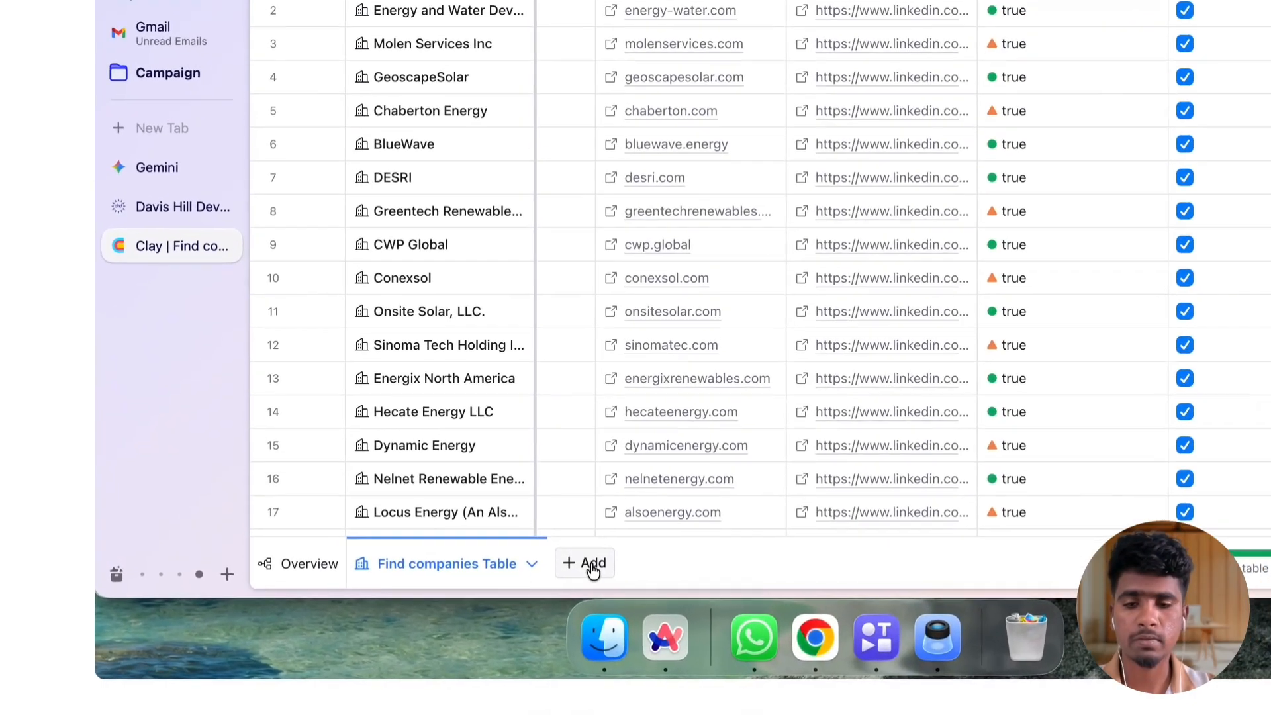
left_click(477, 603)
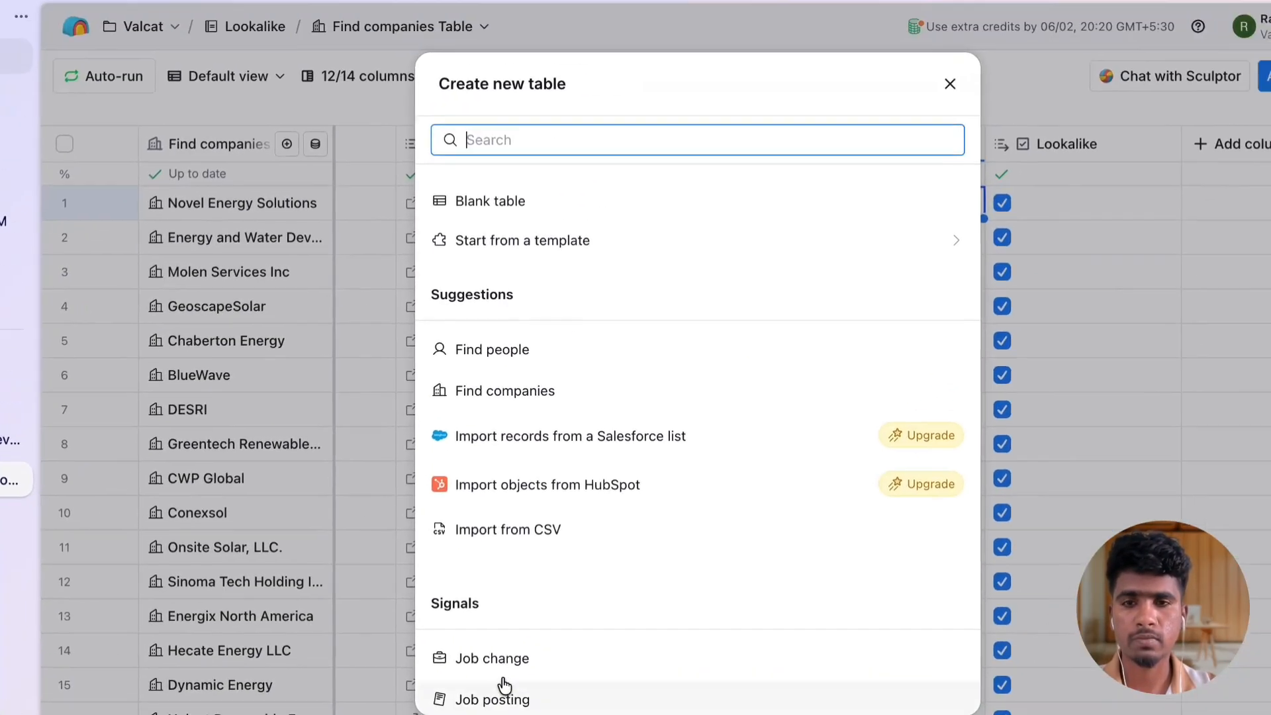
left_click(562, 300)
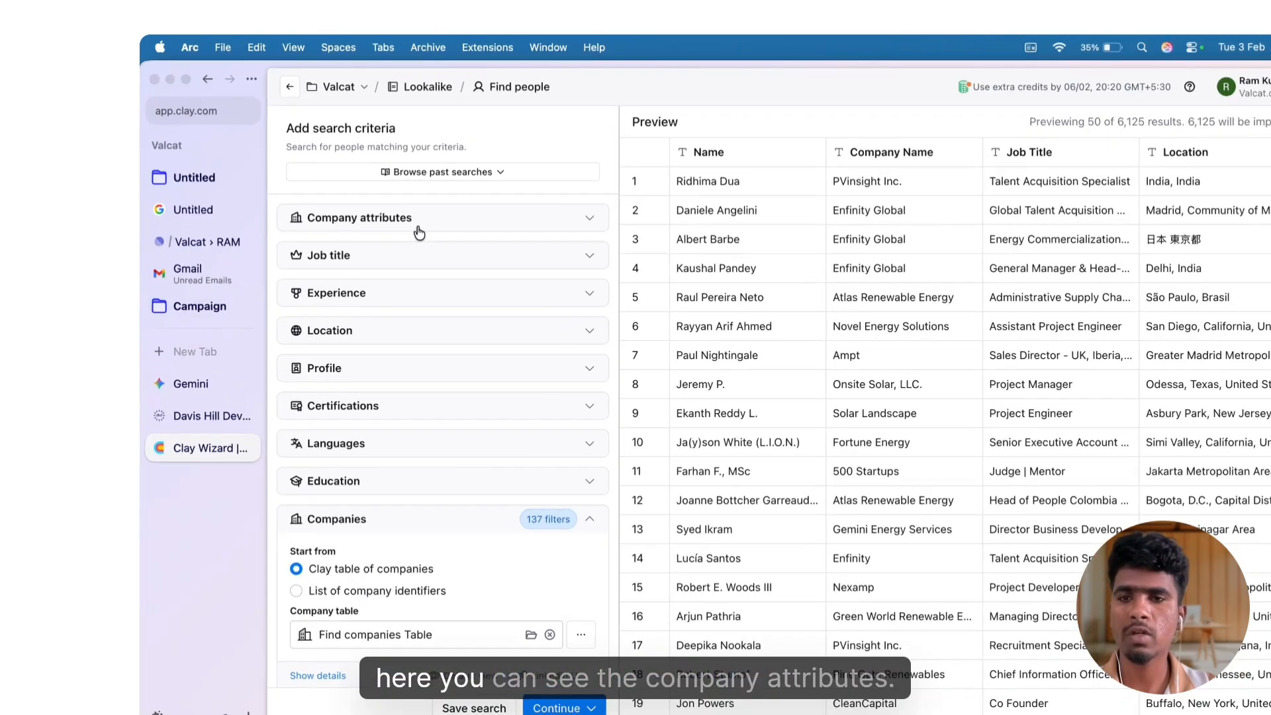
left_click(374, 196)
left_click(373, 197)
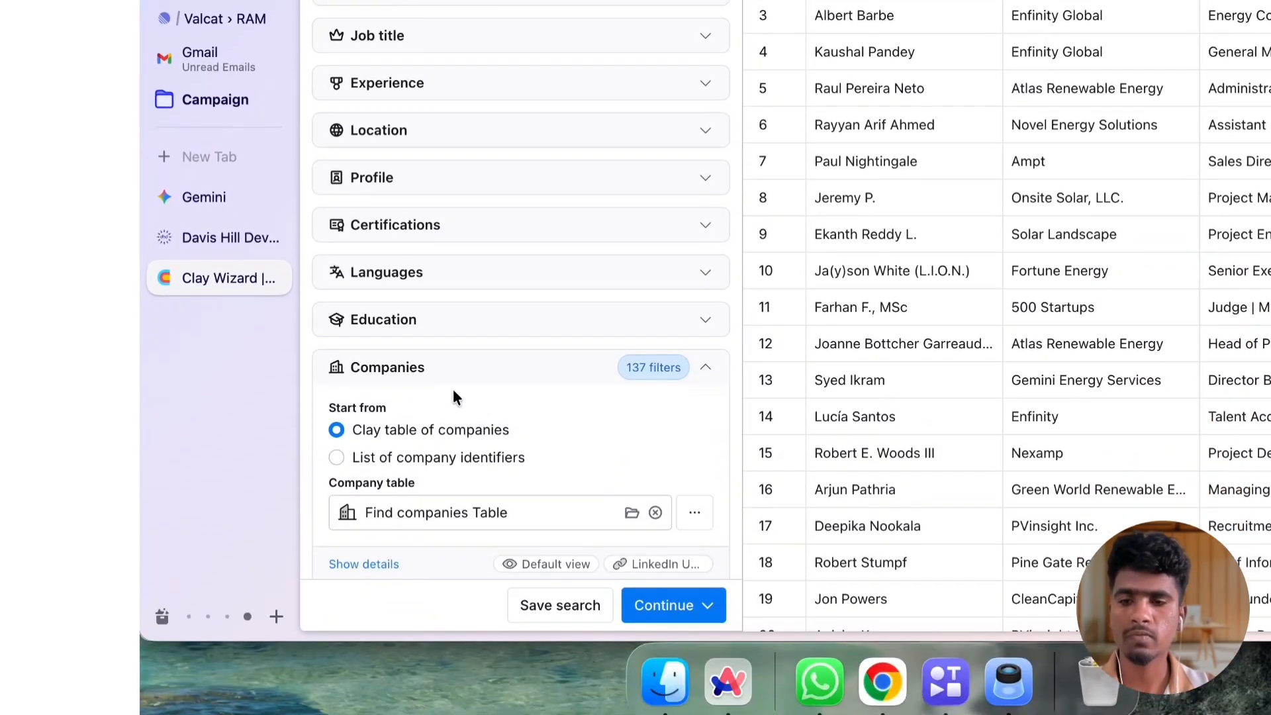
Review the Companies source and expand the Company attributes filters to examine their options
scroll(455, 575, "down", 2)
scroll(463, 386, "up", 2)
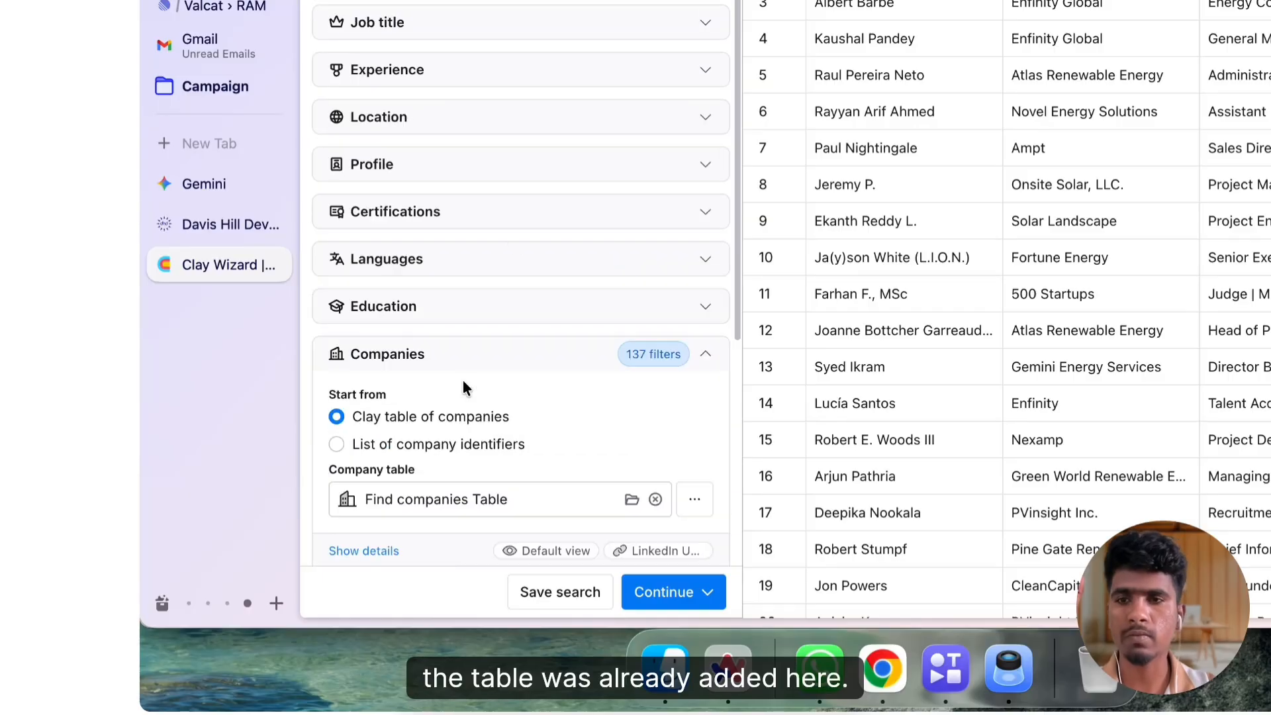
left_click(452, 246)
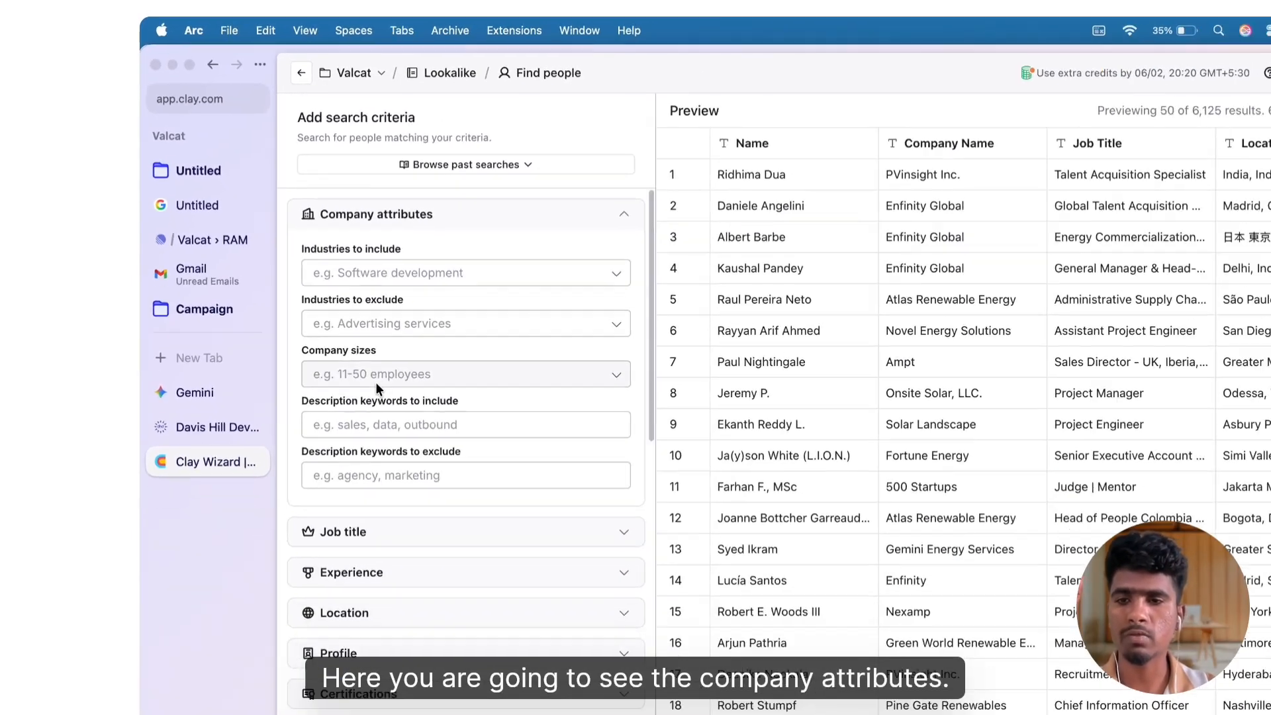
scroll(379, 380, "down", 2)
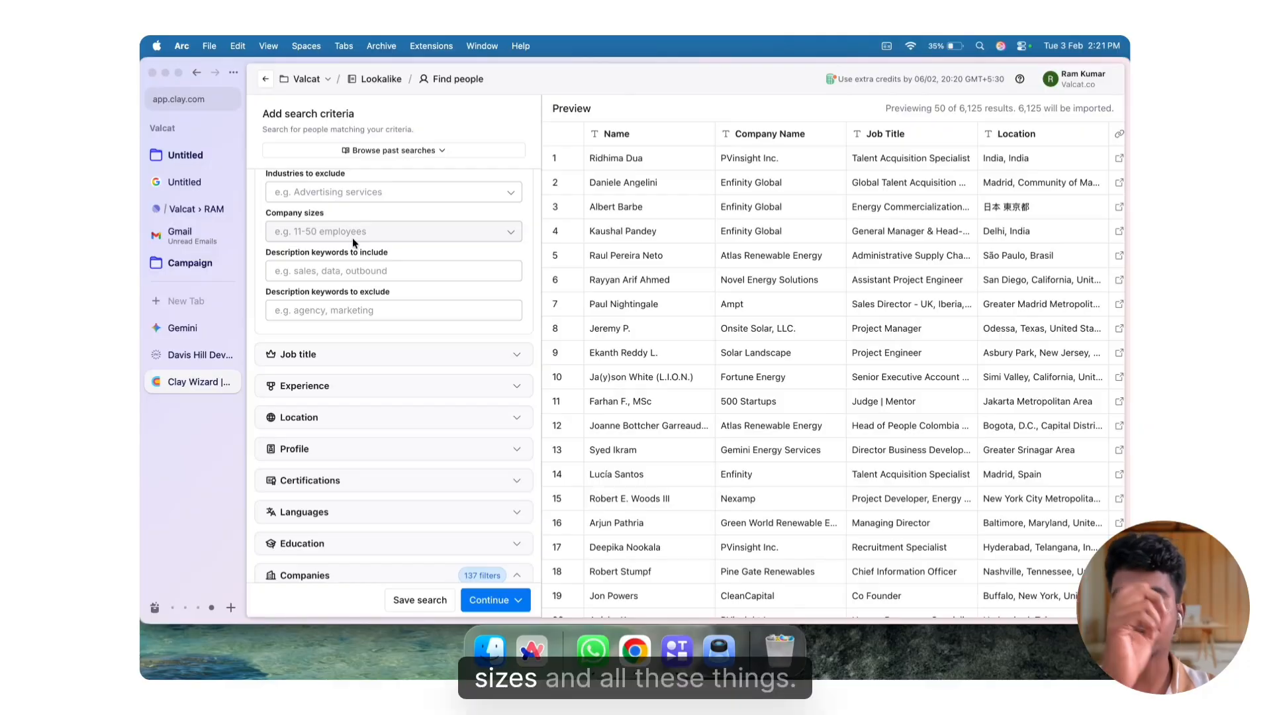
scroll(353, 237, "up", 1)
scroll(352, 238, "up", 1)
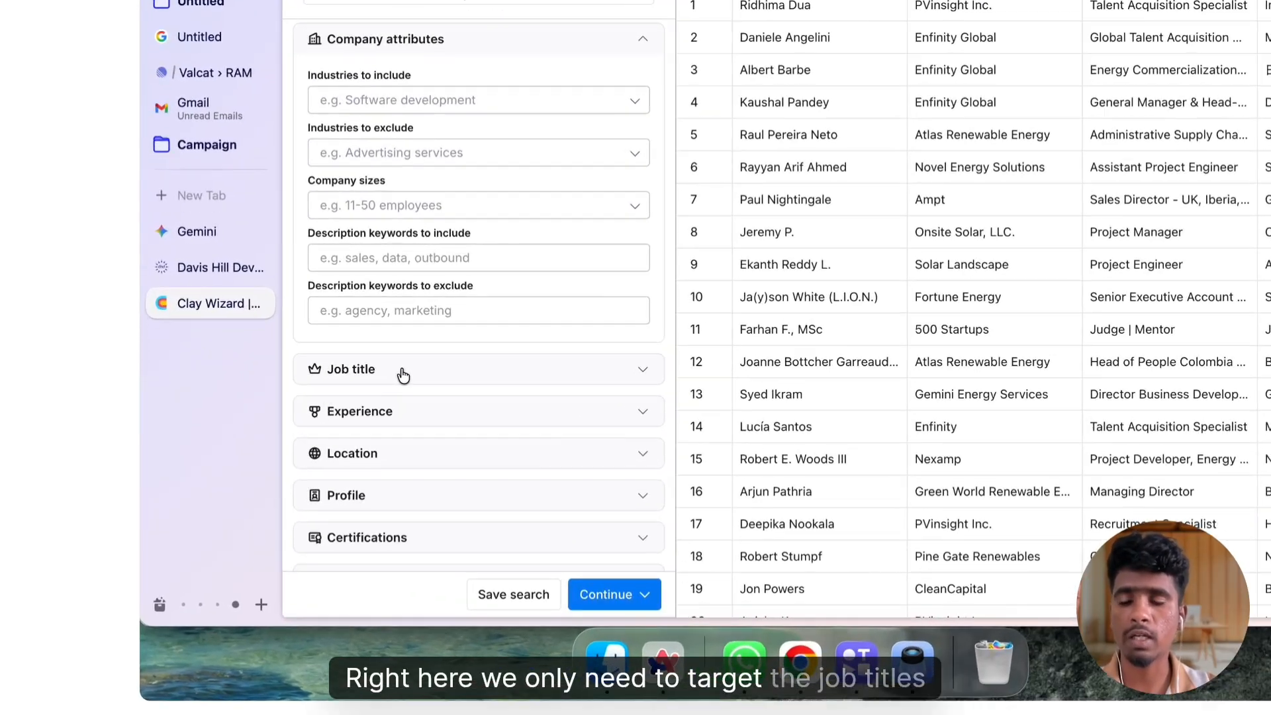
Filter people by job titles similar to Founders, SDR Managers, Sales Leaders, Growth Leaders, Rev Ops leaders and GTM leaders
left_click(338, 431)
scroll(336, 424, "down", 3)
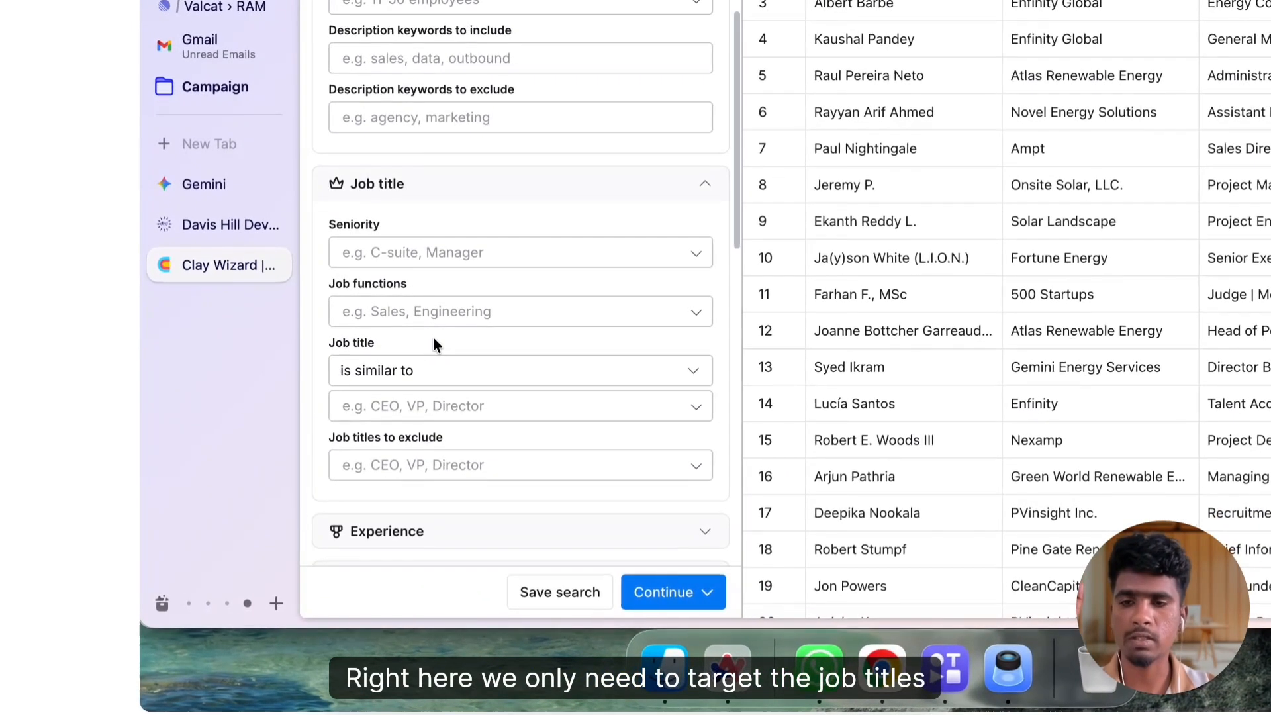
scroll(433, 338, "down", 1)
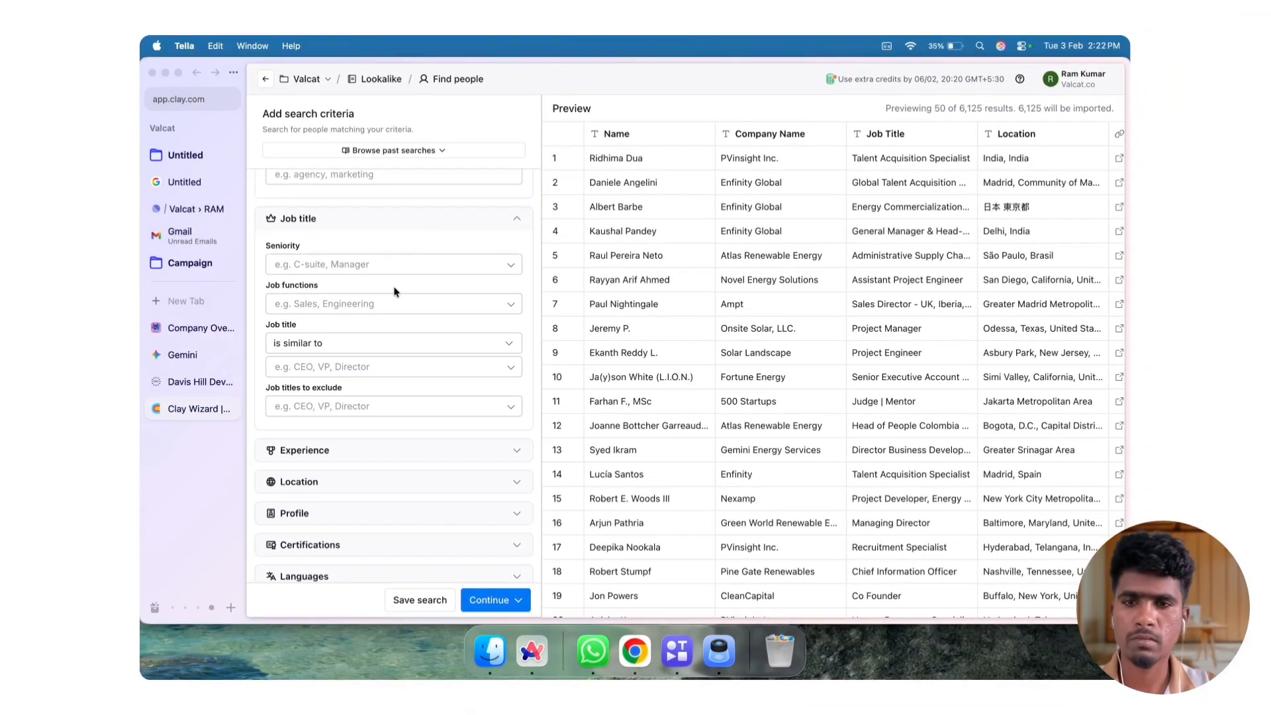
scroll(395, 291, "up", 3)
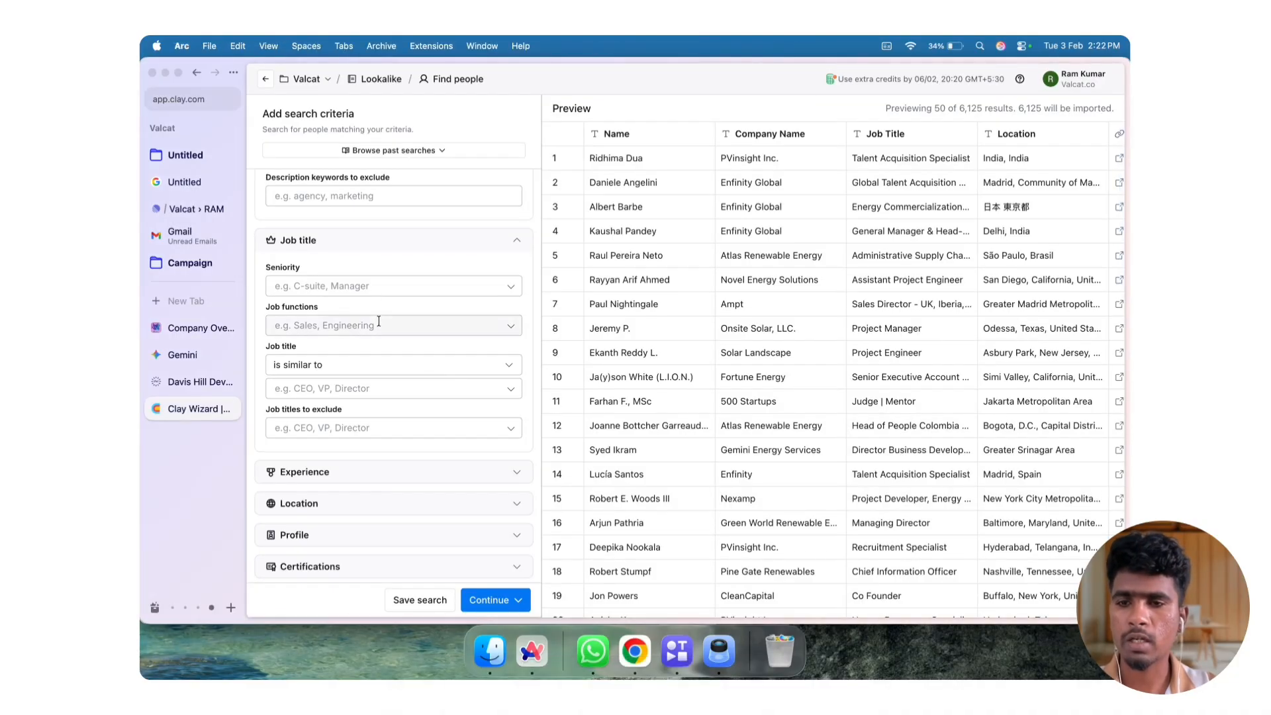
left_click(362, 389)
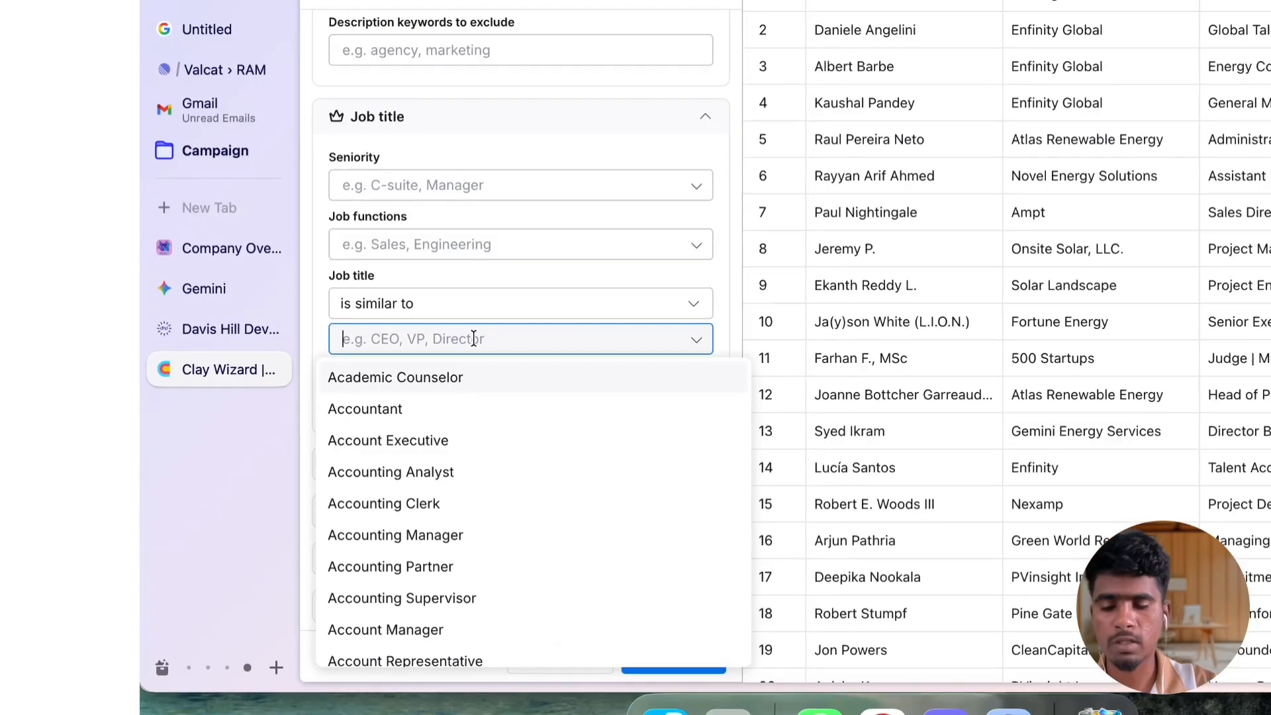
type("Founders, SDR Managers, Sales Leaders, Growth Leaders, Rev Ops leaders, GTM leaders")
left_click(474, 405)
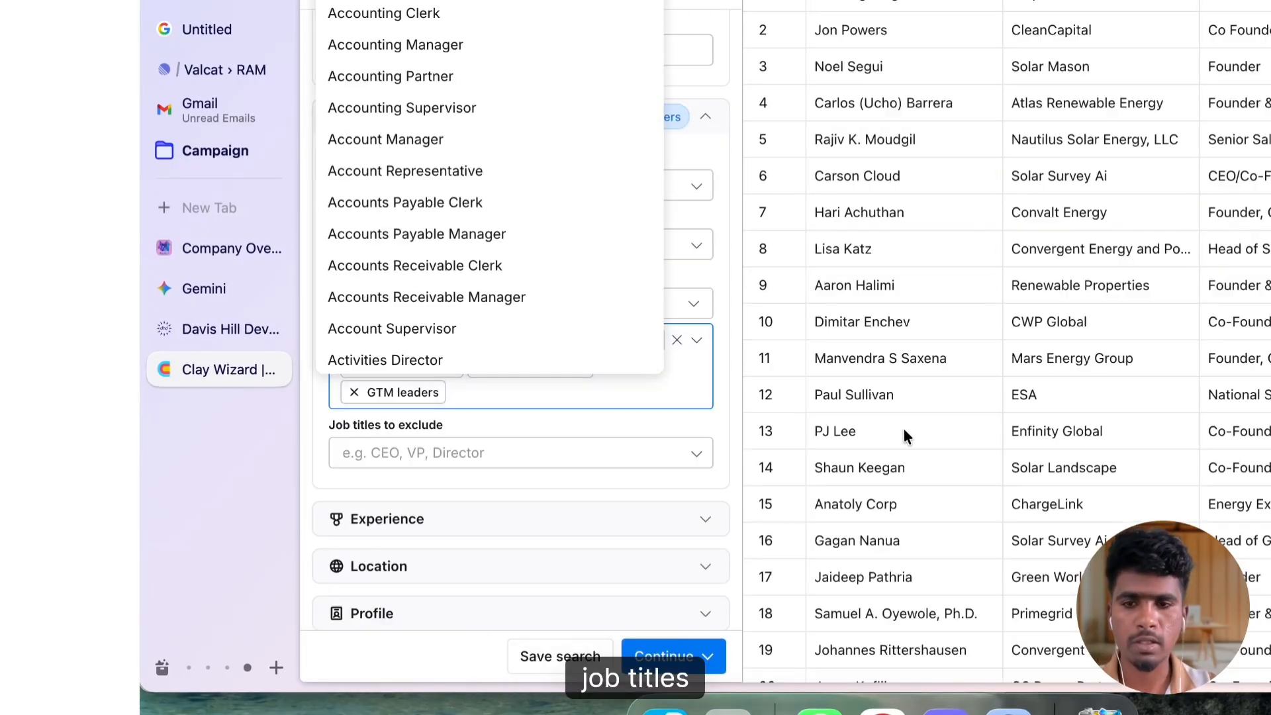
left_click(722, 292)
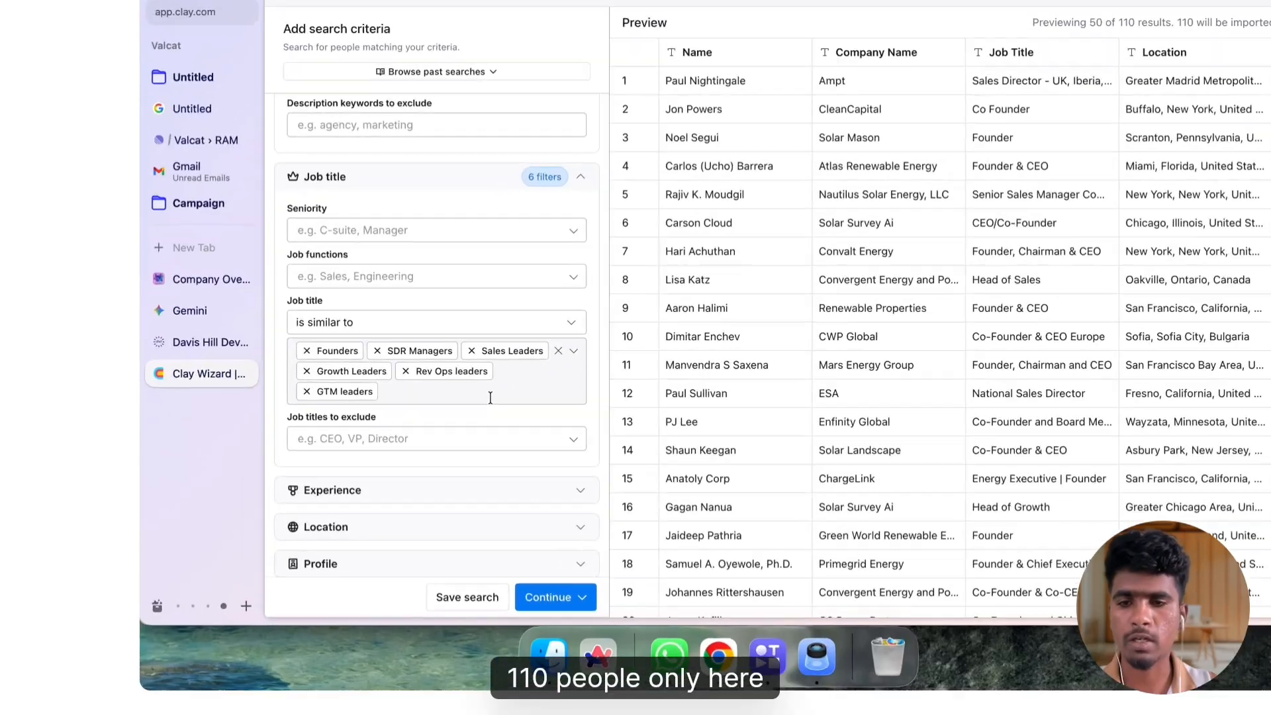
Add Ceo and CMO as custom entries to the included job titles
left_click(490, 397)
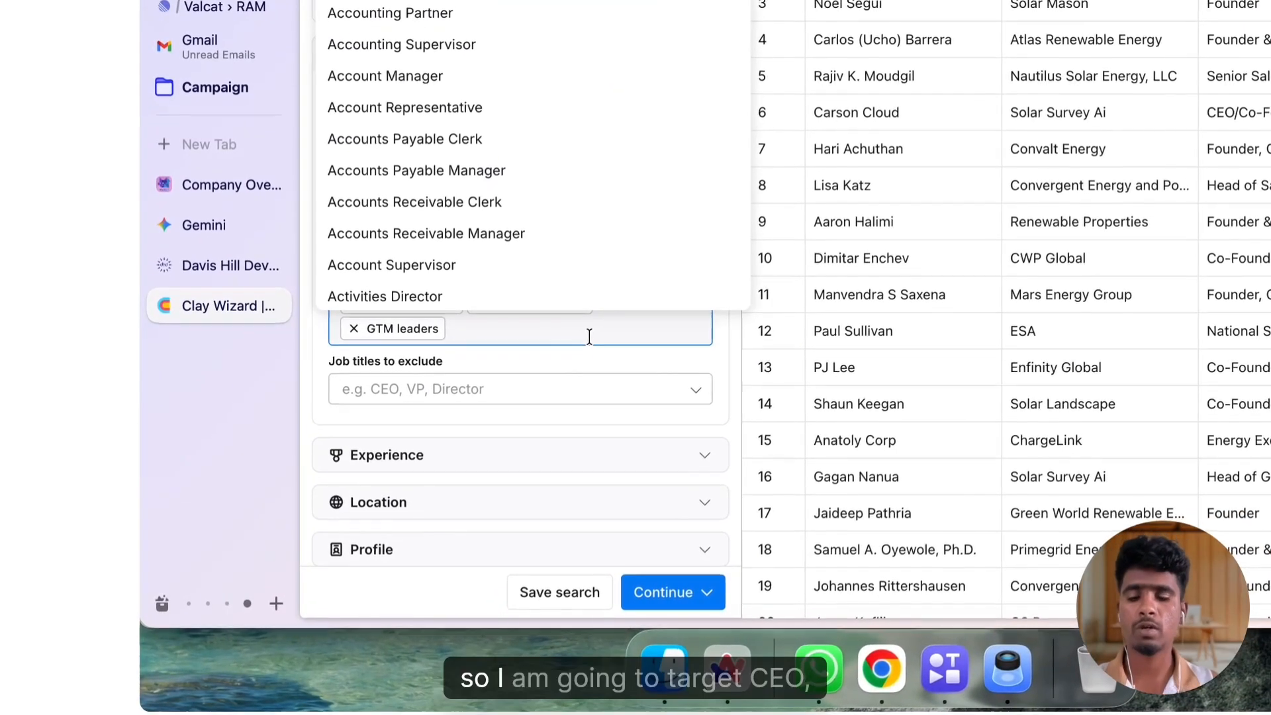
type("Ceo")
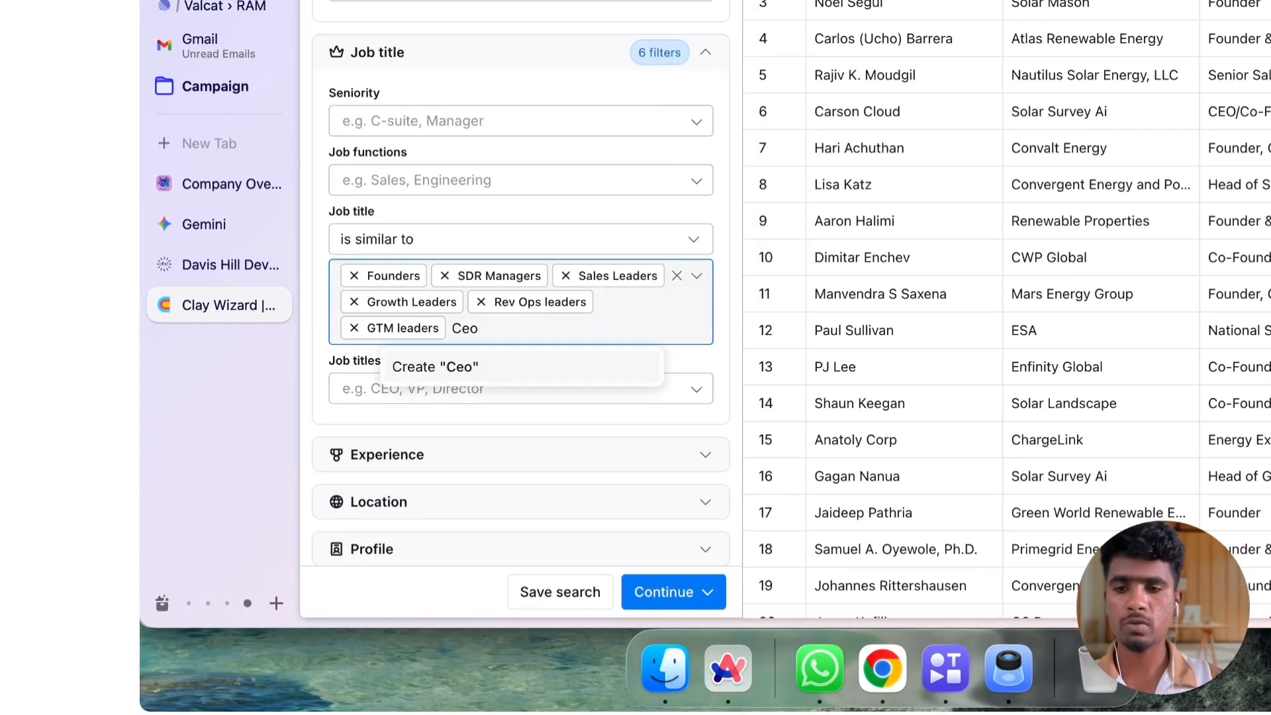
left_click(567, 367)
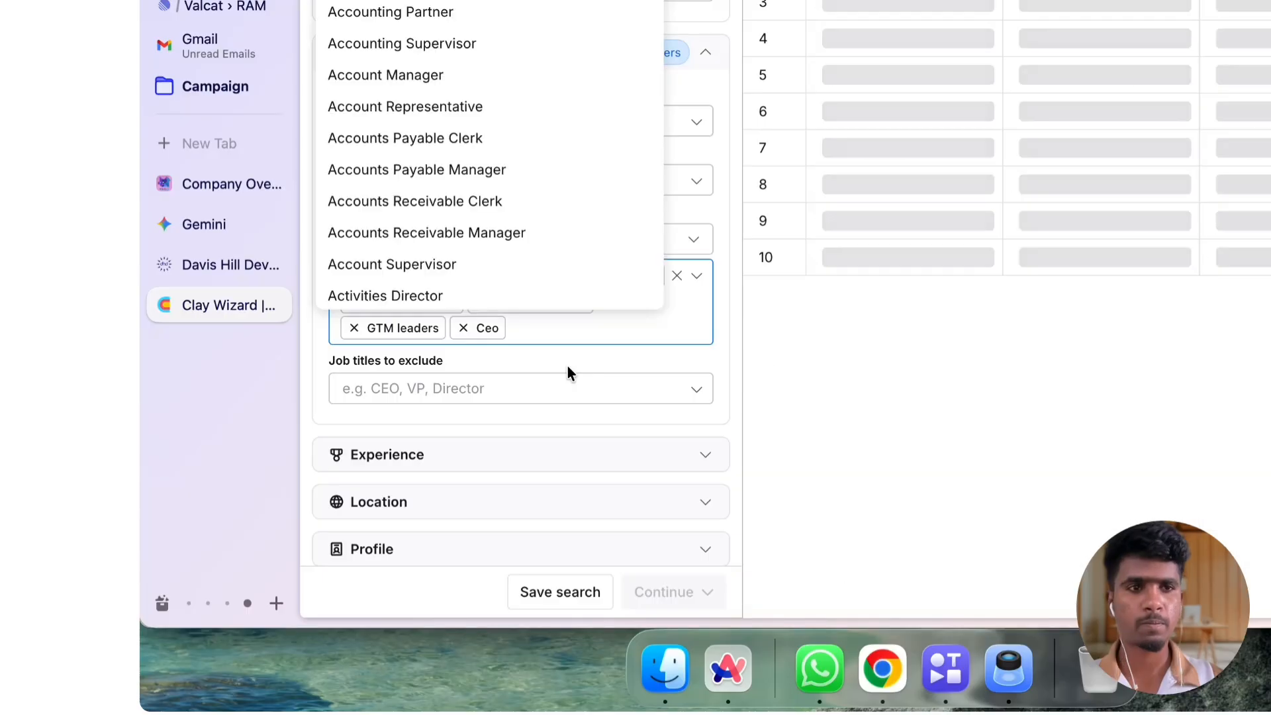
type("CMO")
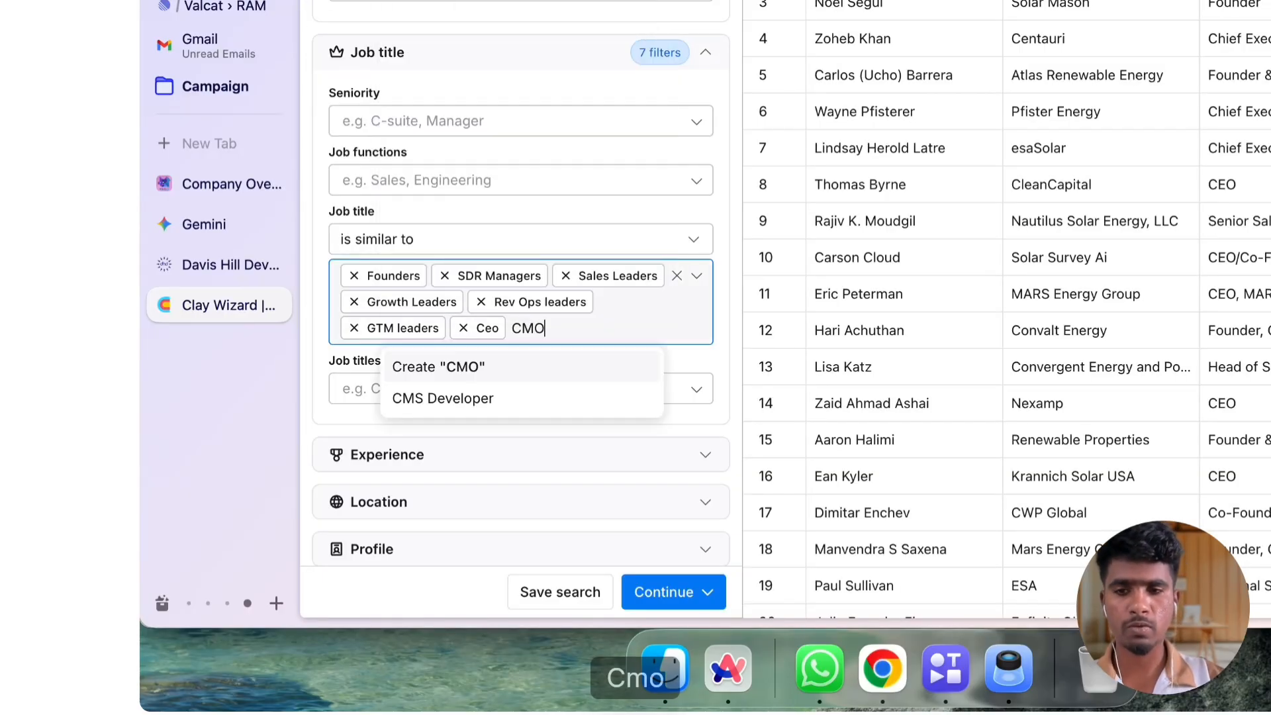
left_click(549, 361)
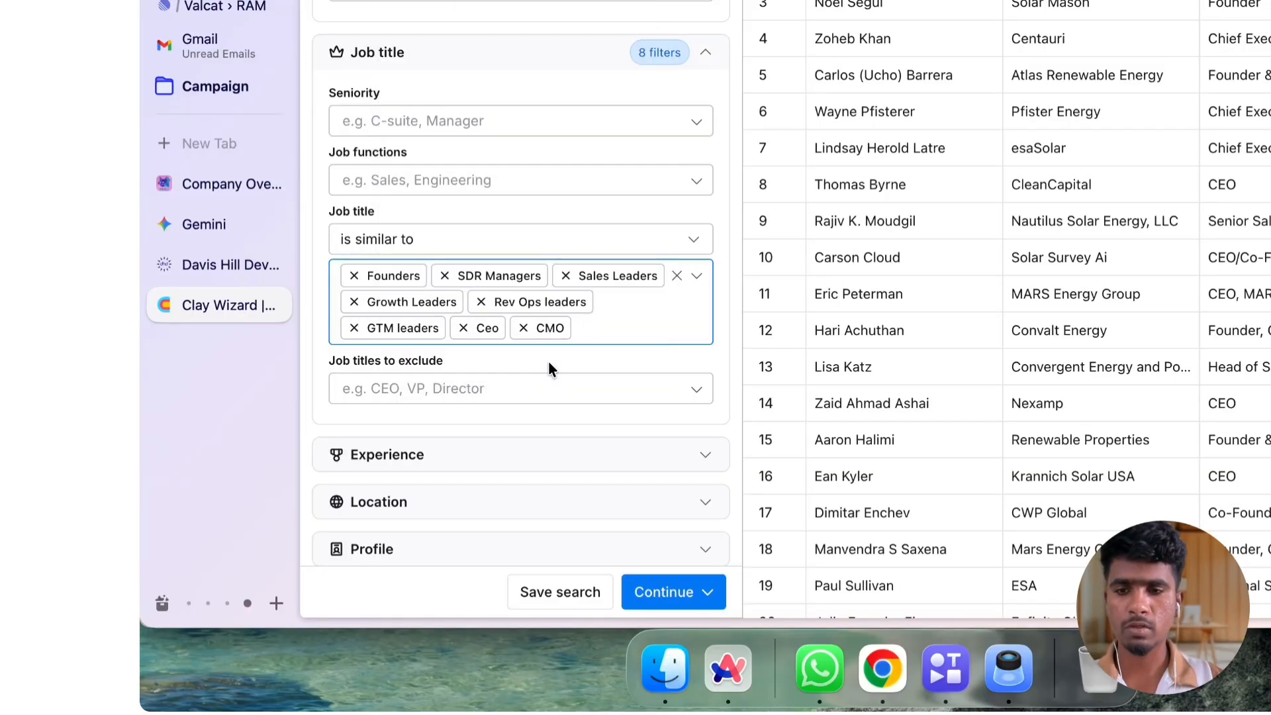
Add Co founder and Vice president as custom entries to the included job titles
type("Co foun")
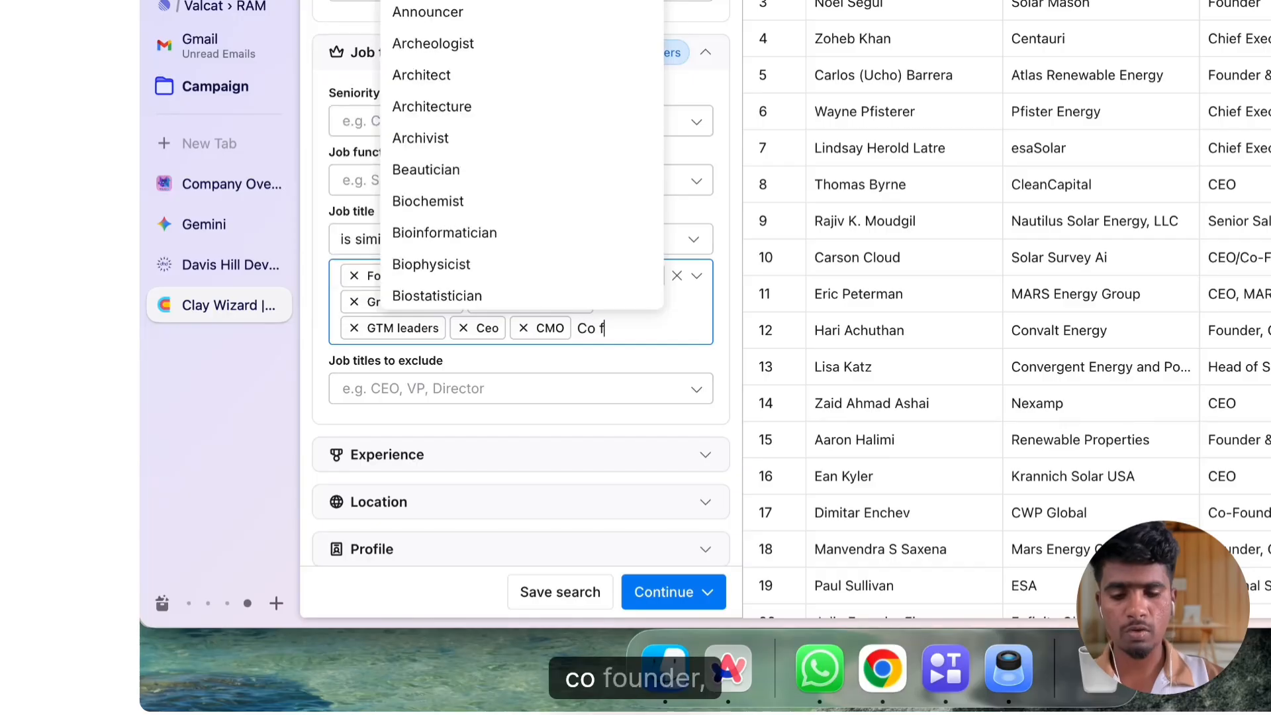
type("der")
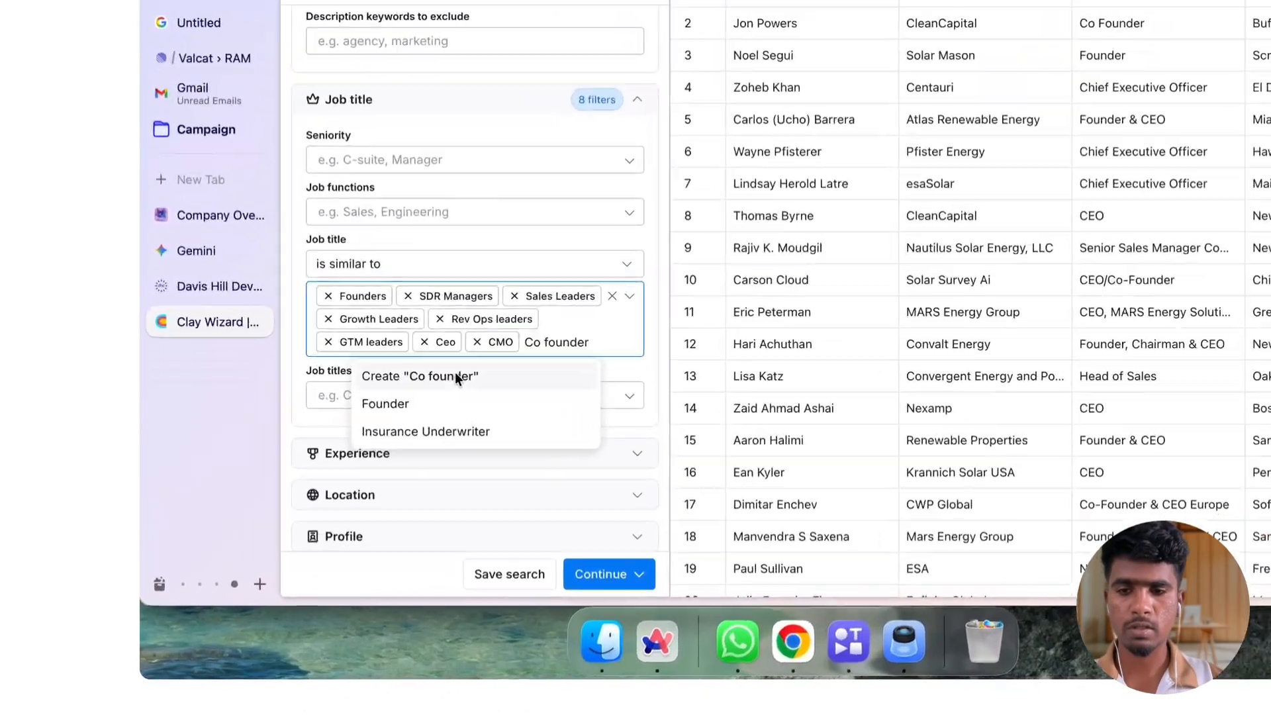
left_click(384, 450)
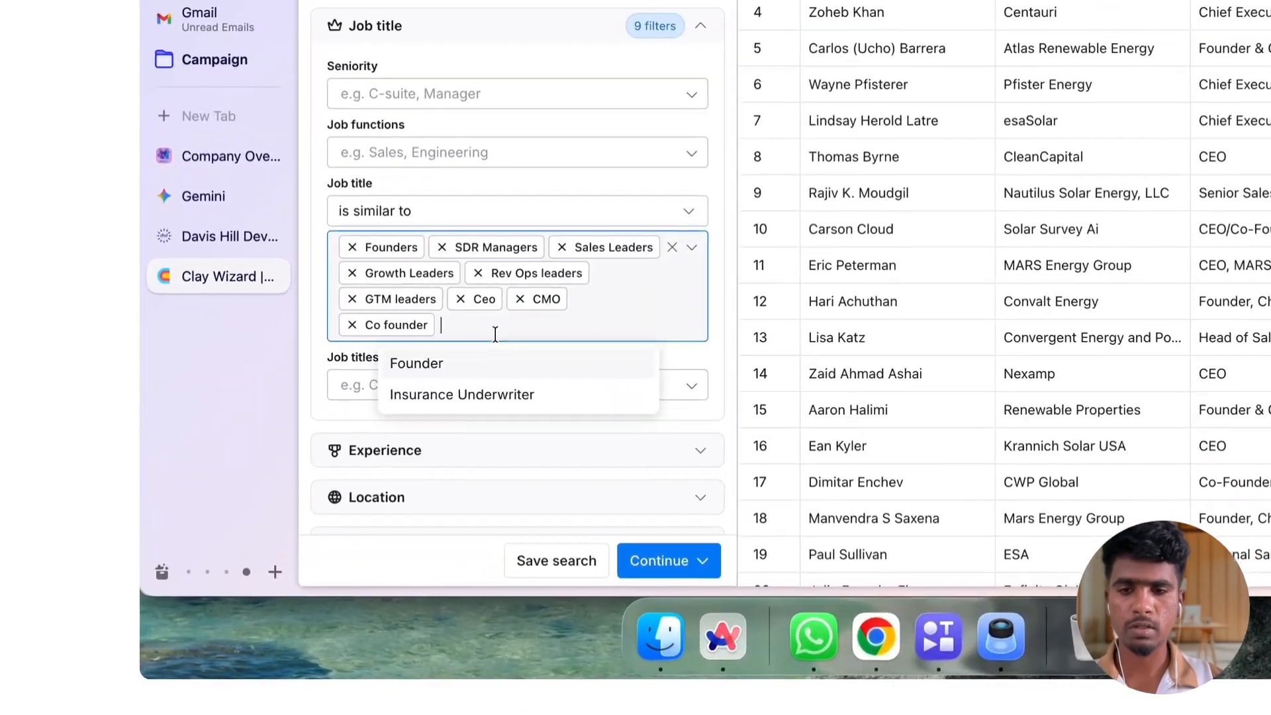
type("Vice")
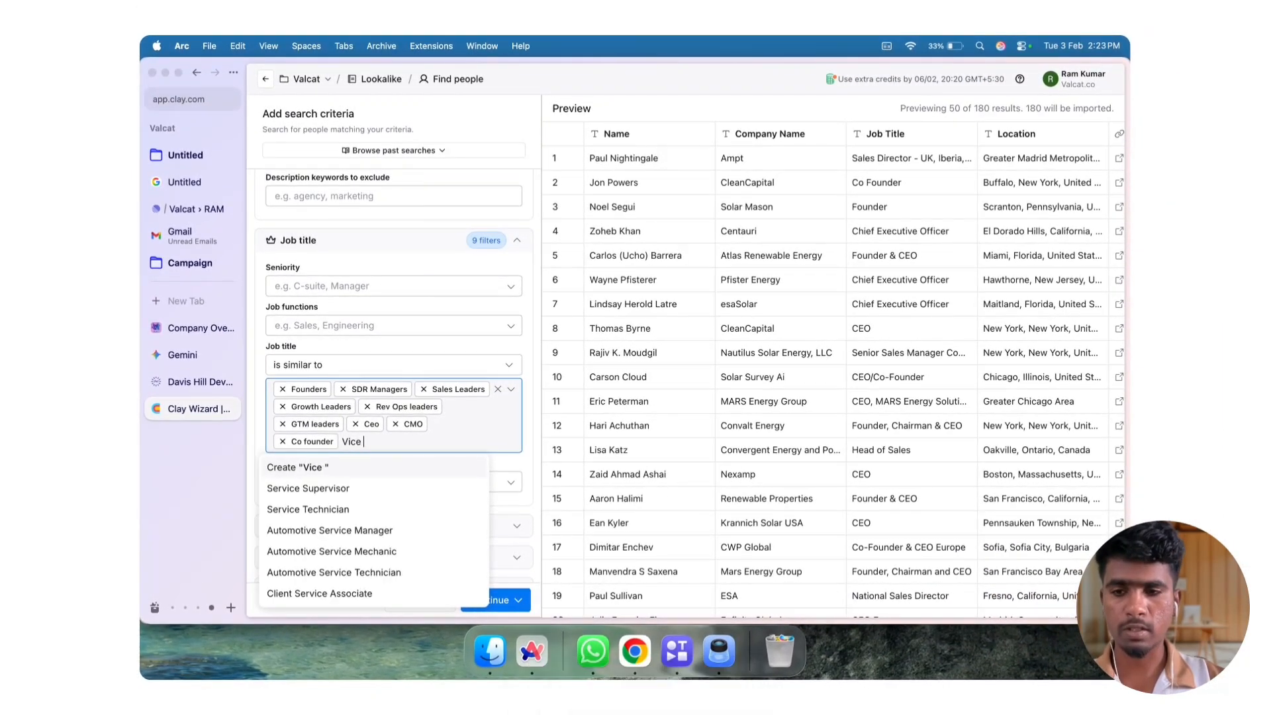
type(" pres")
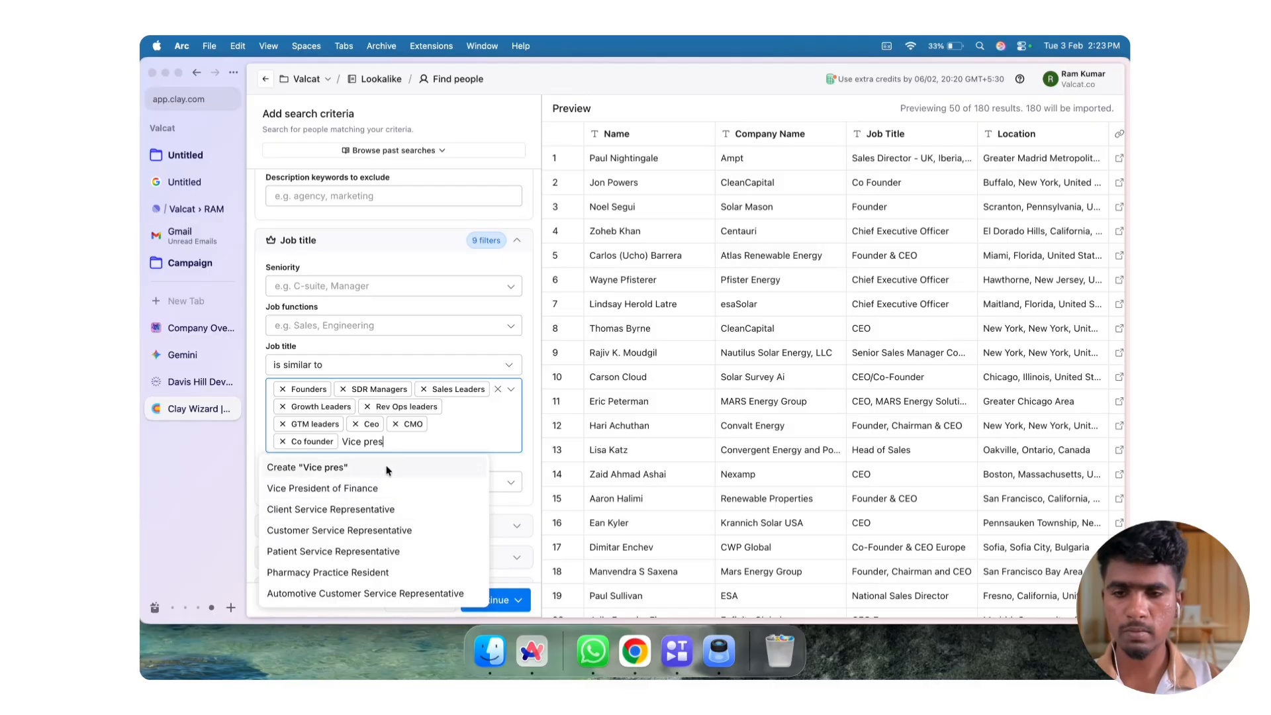
type("ident")
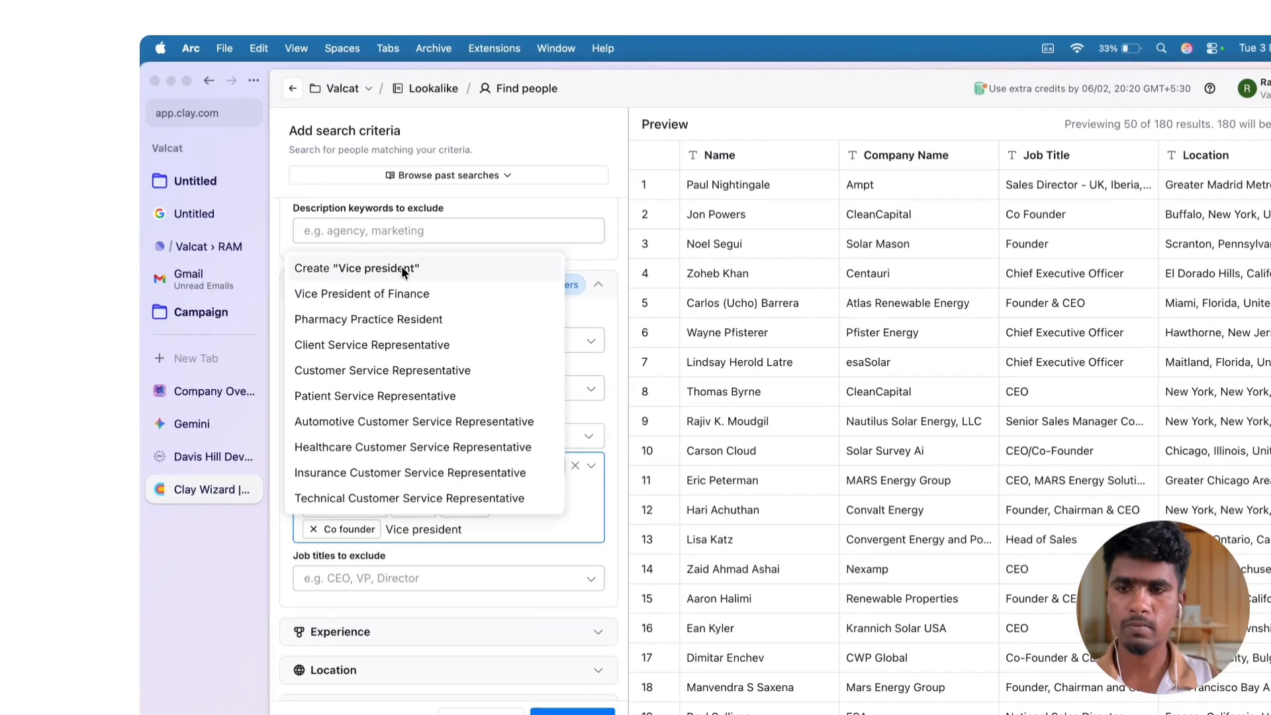
left_click(363, 228)
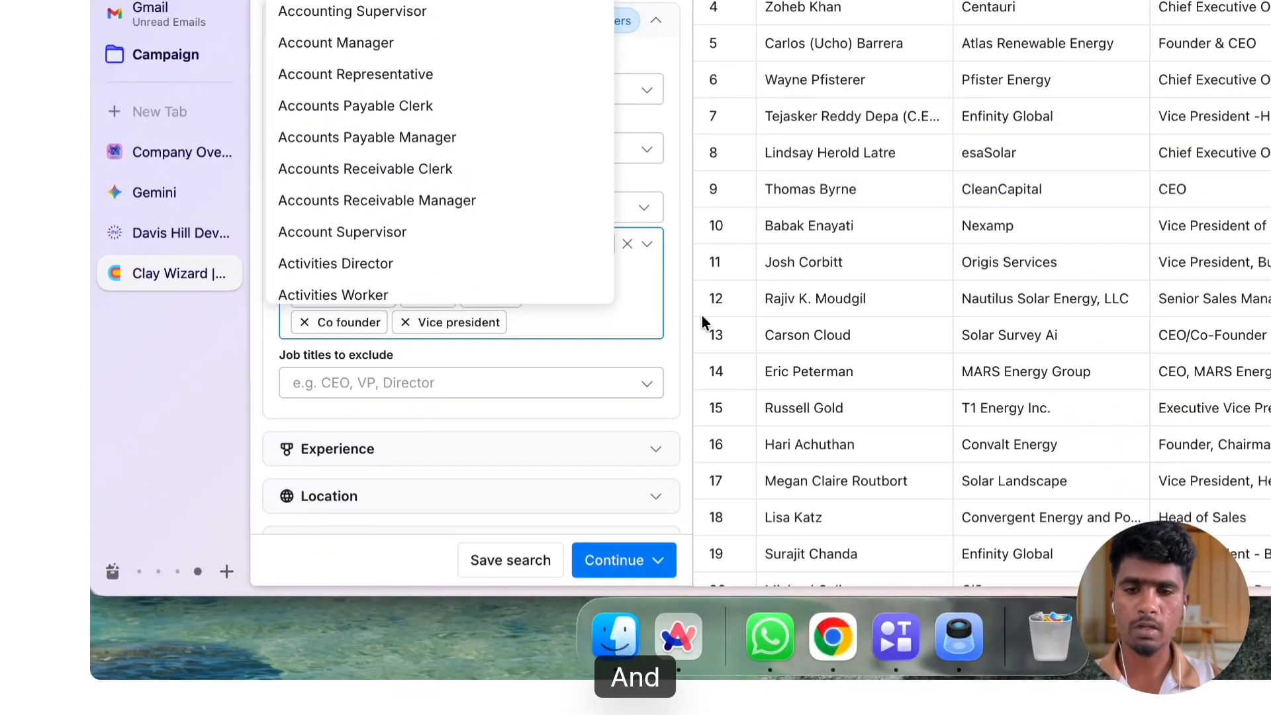
left_click(731, 500)
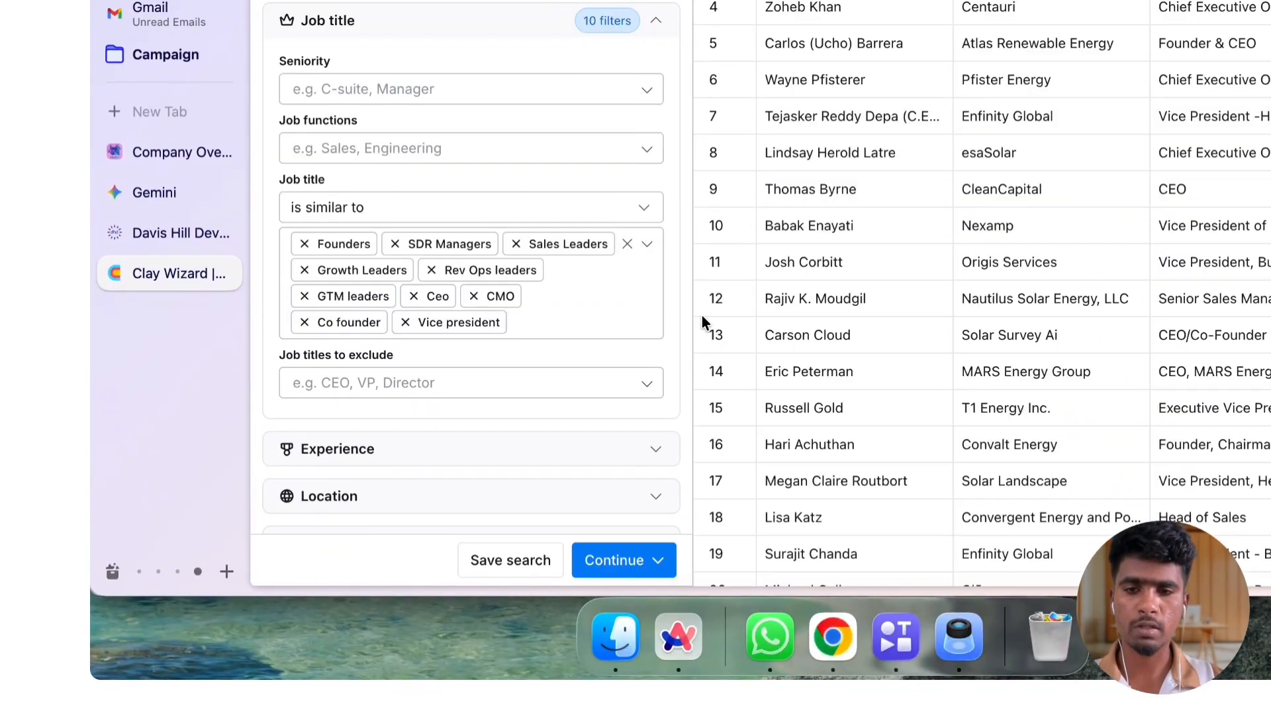
Add CRO and Partners as custom entries to the included job titles
left_click(553, 321)
type("CRO")
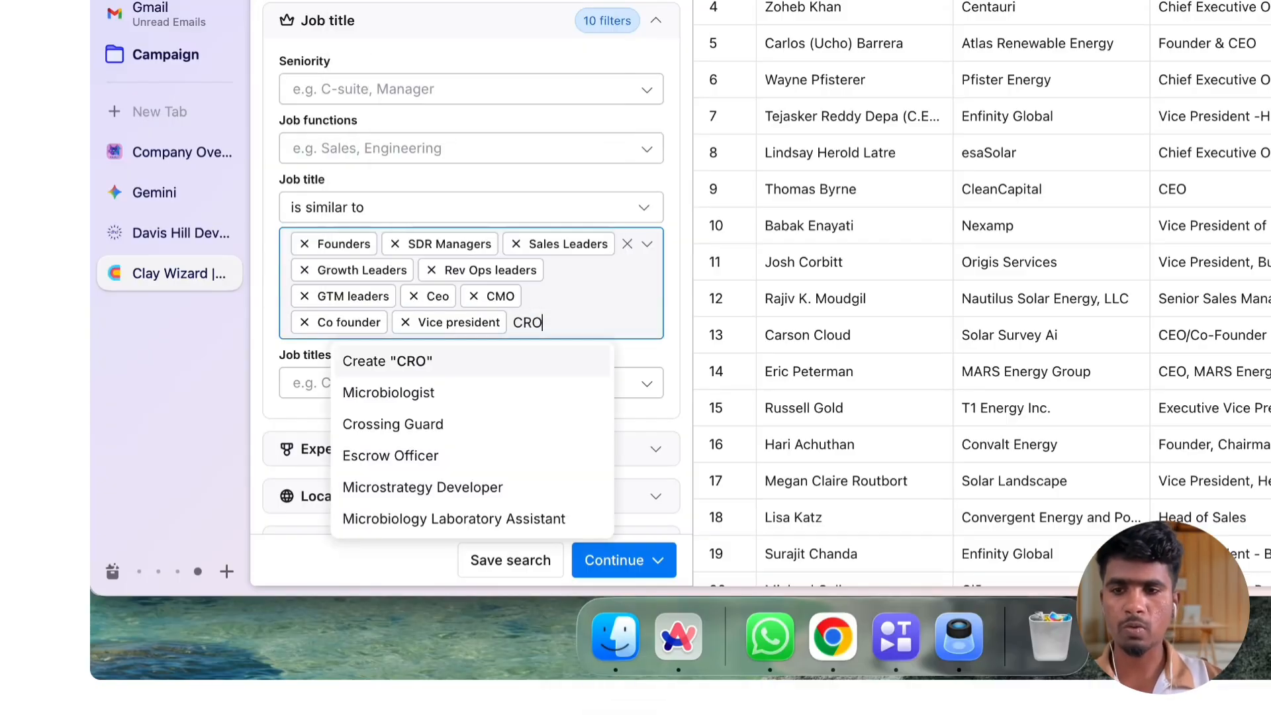
left_click(462, 360)
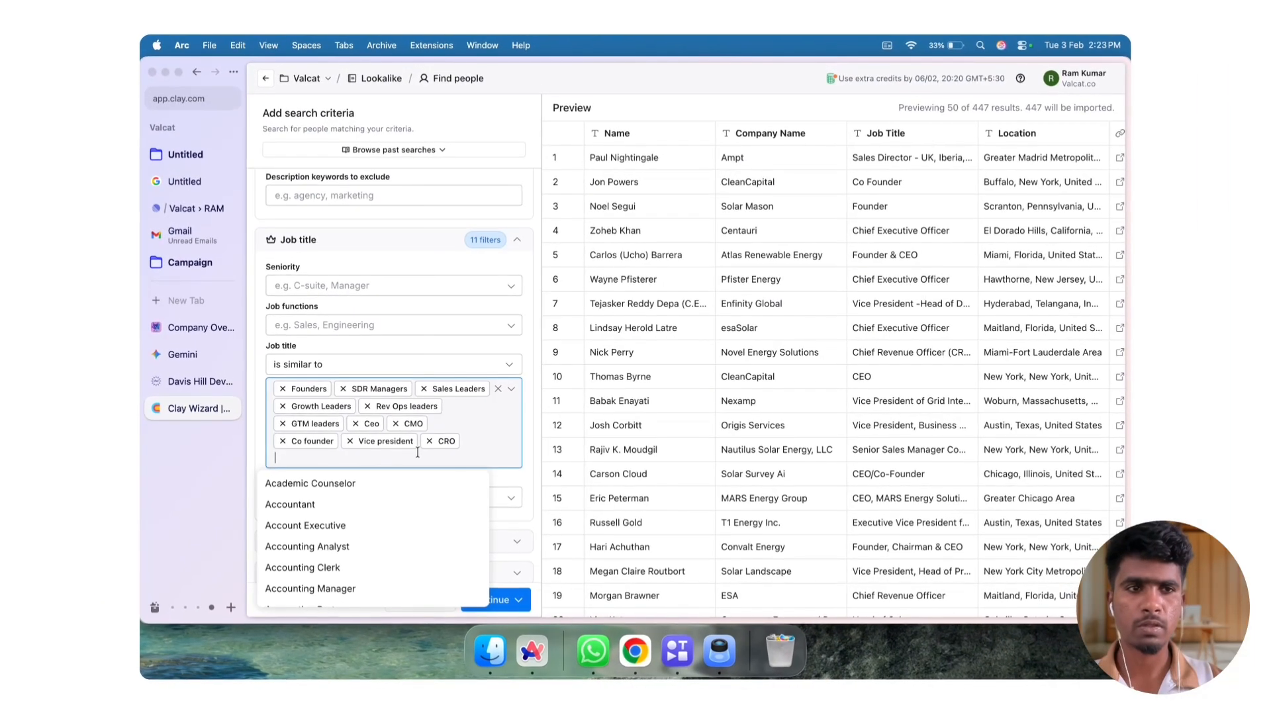
type("Partner")
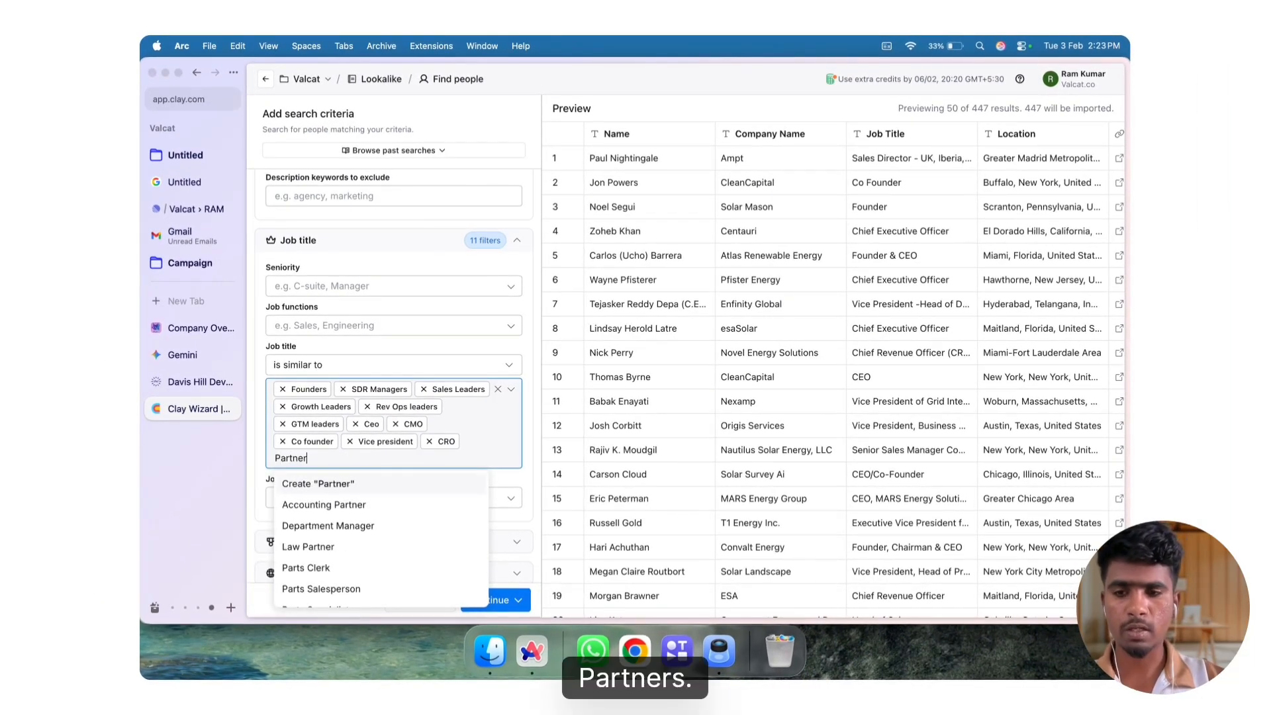
type("s")
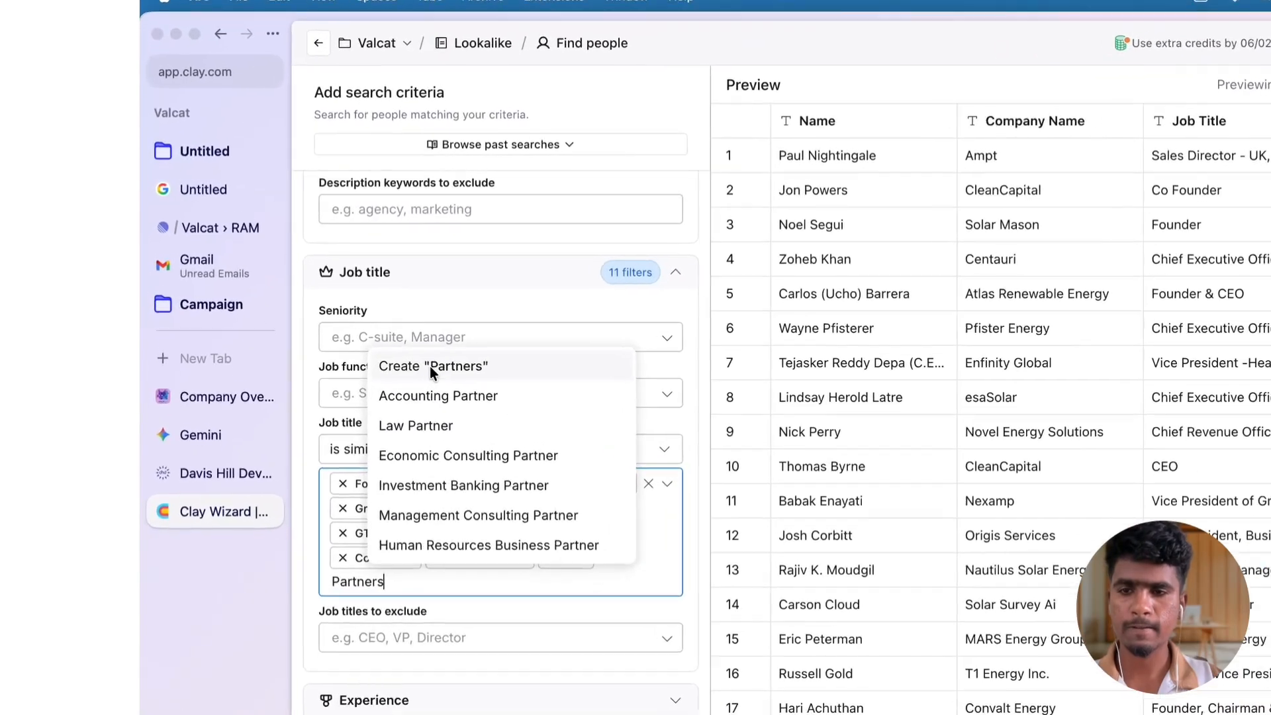
left_click(344, 306)
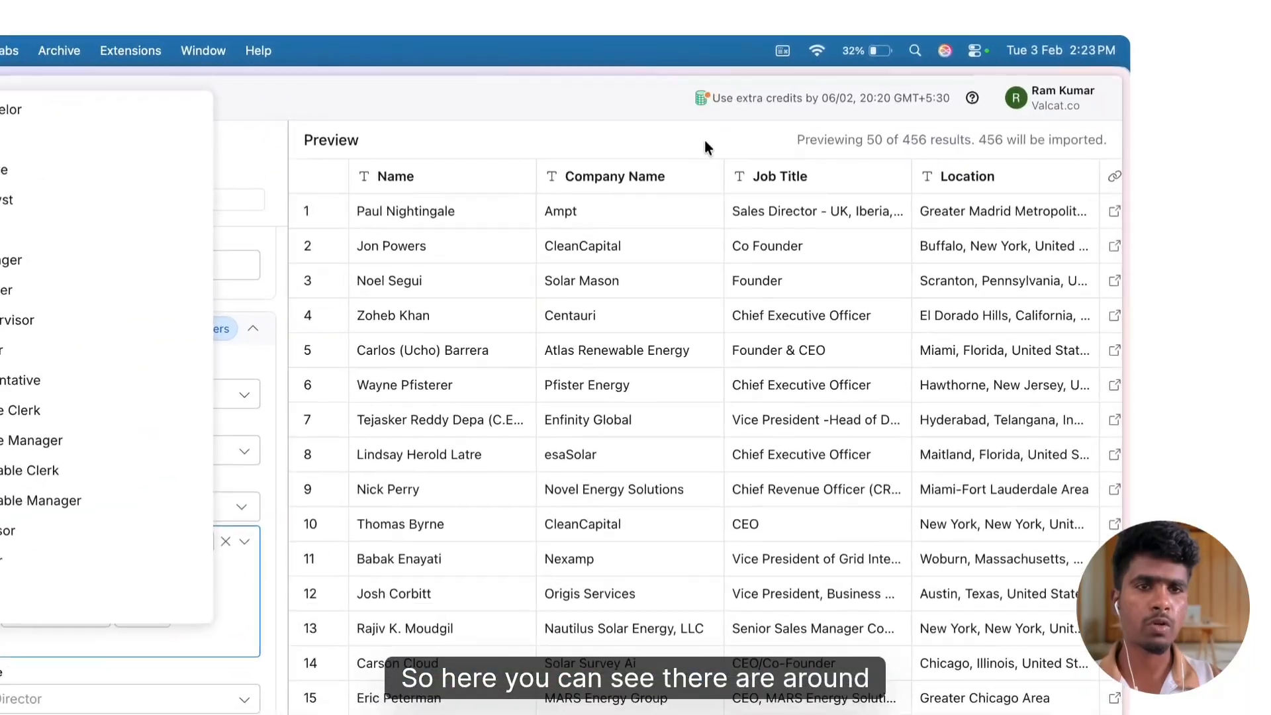
left_click(837, 111)
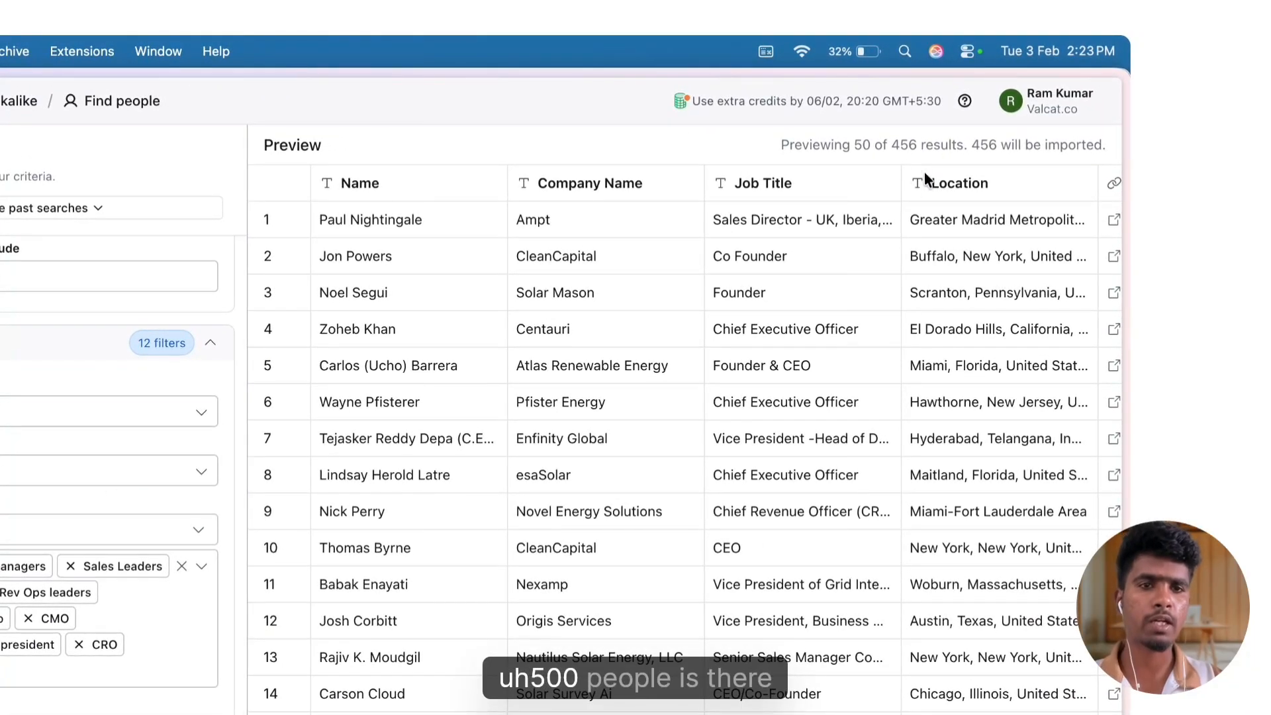
Try to add sales head as a custom entry to the included job titles
scroll(787, 367, "down", 8)
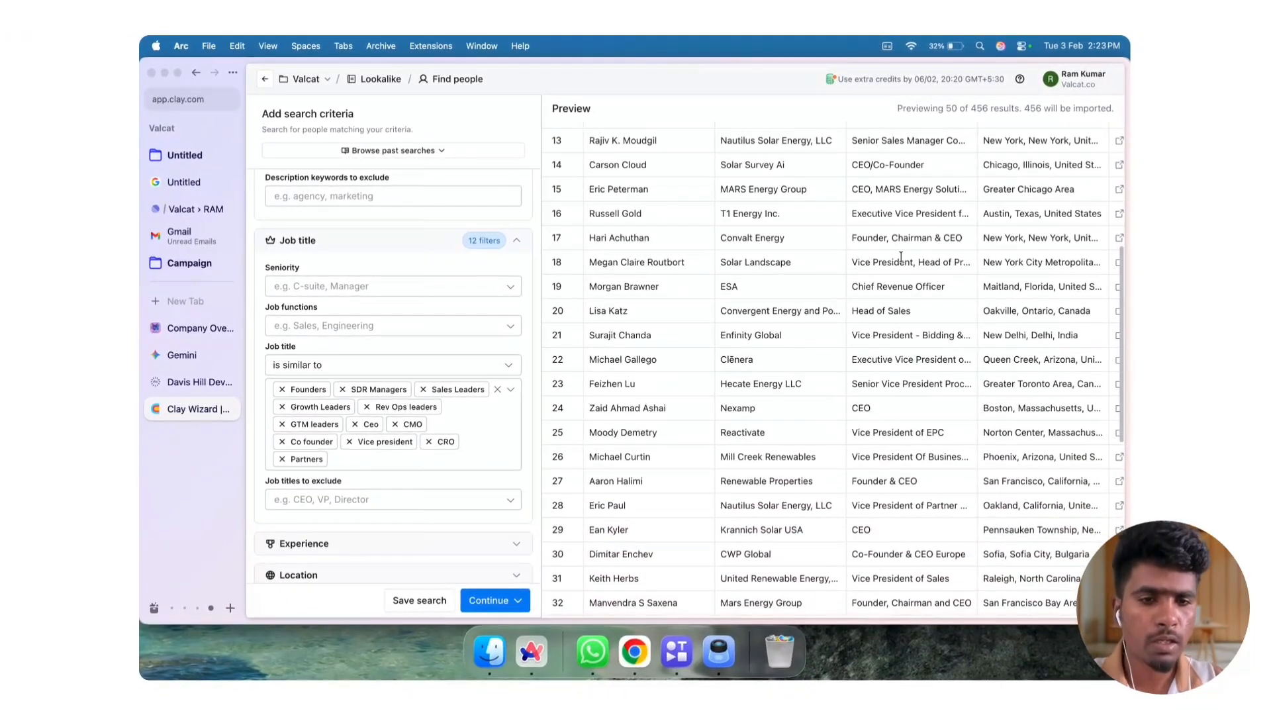
scroll(902, 261, "down", 5)
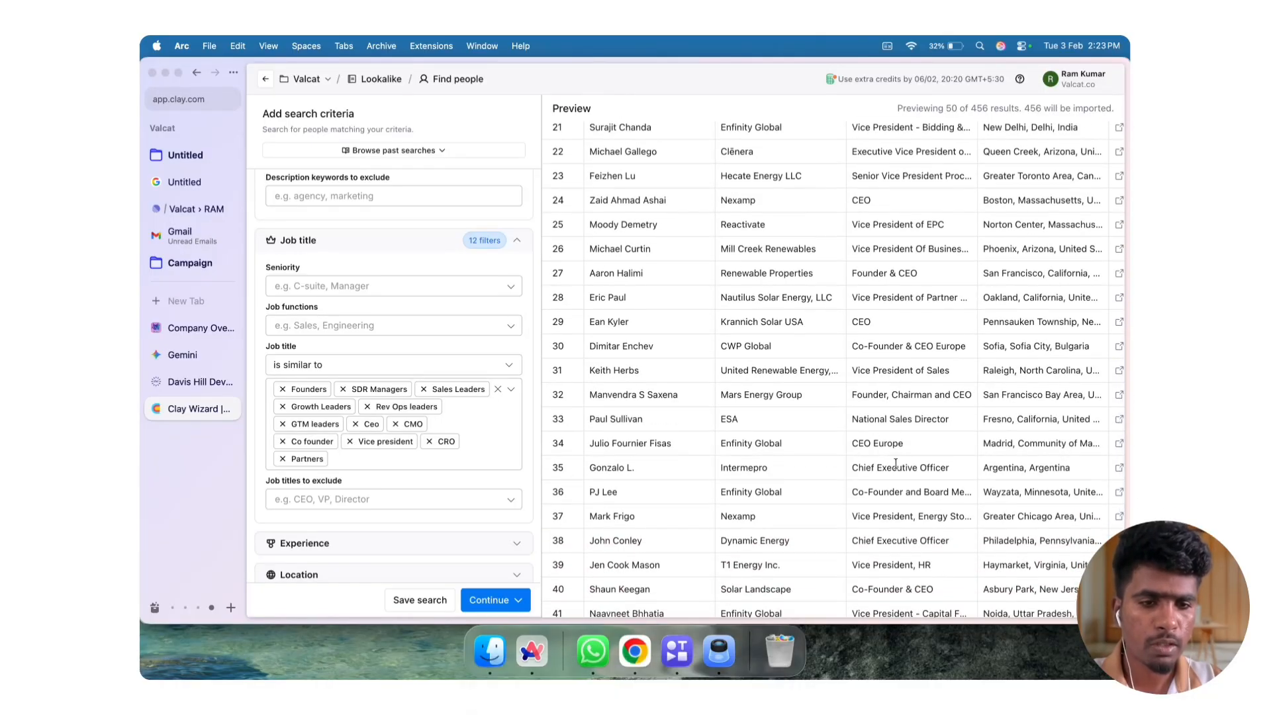
scroll(896, 463, "down", 7)
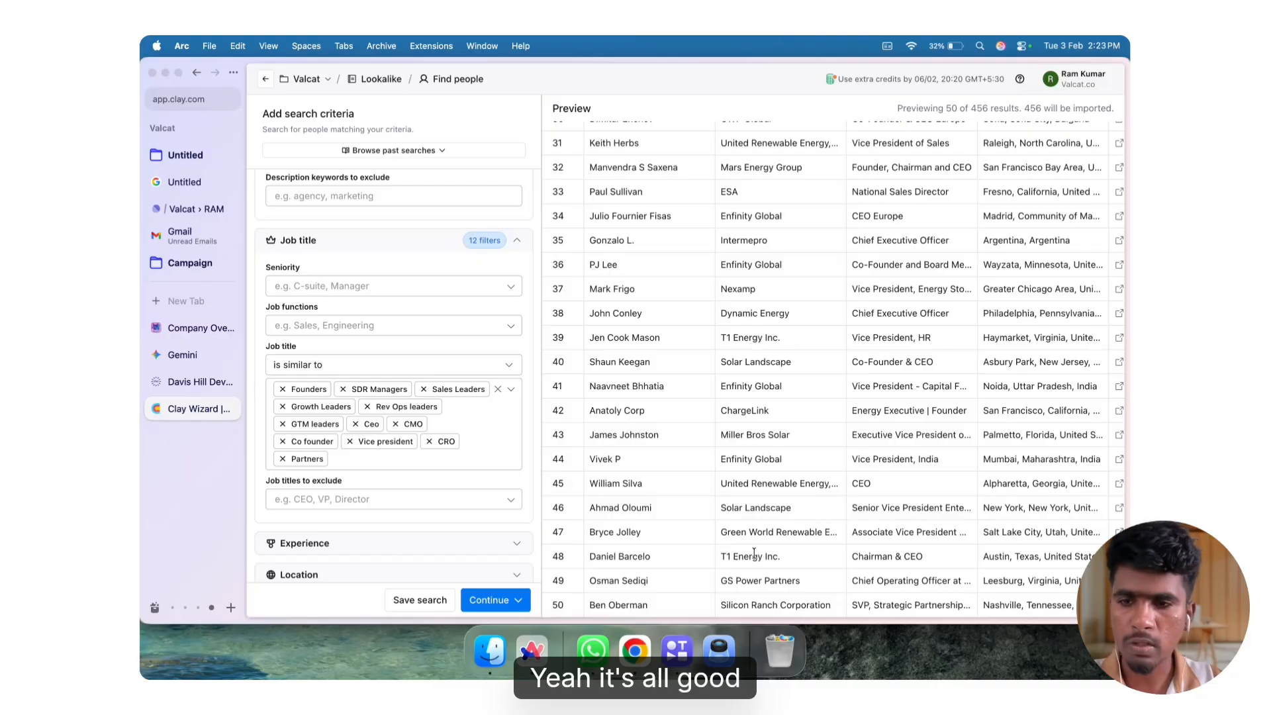
left_click(359, 460)
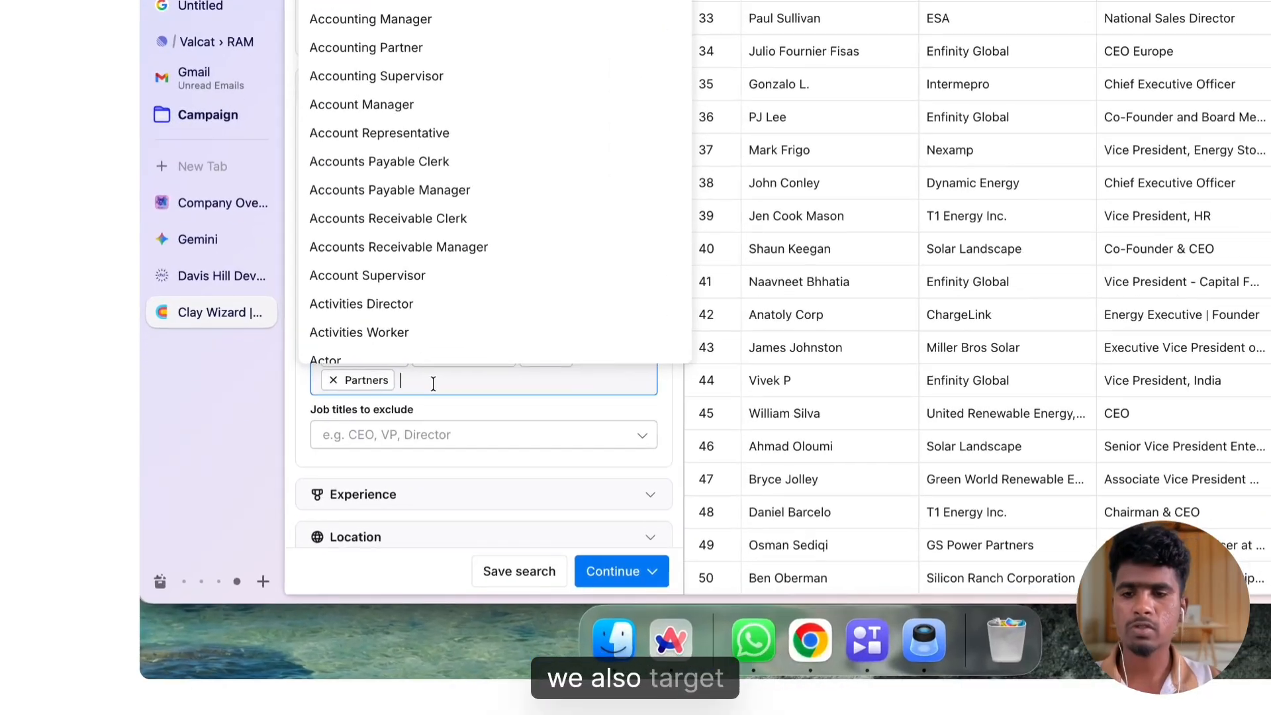
type("sal")
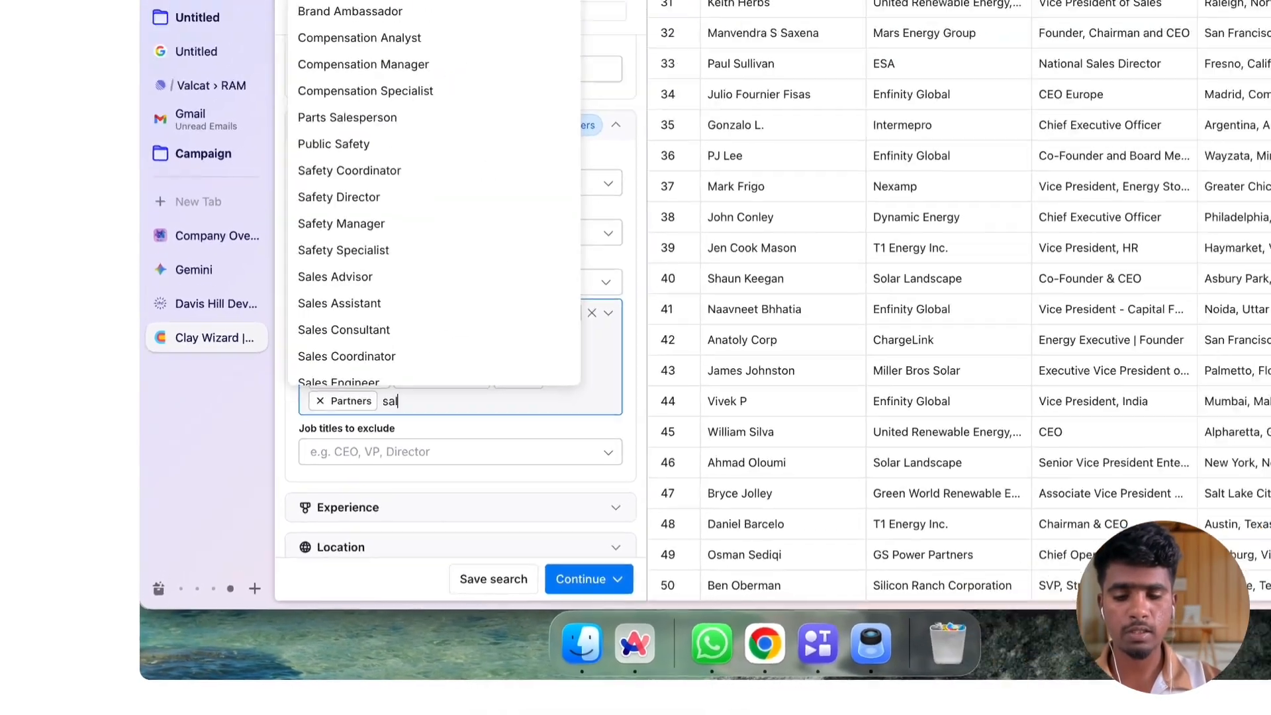
type("es head")
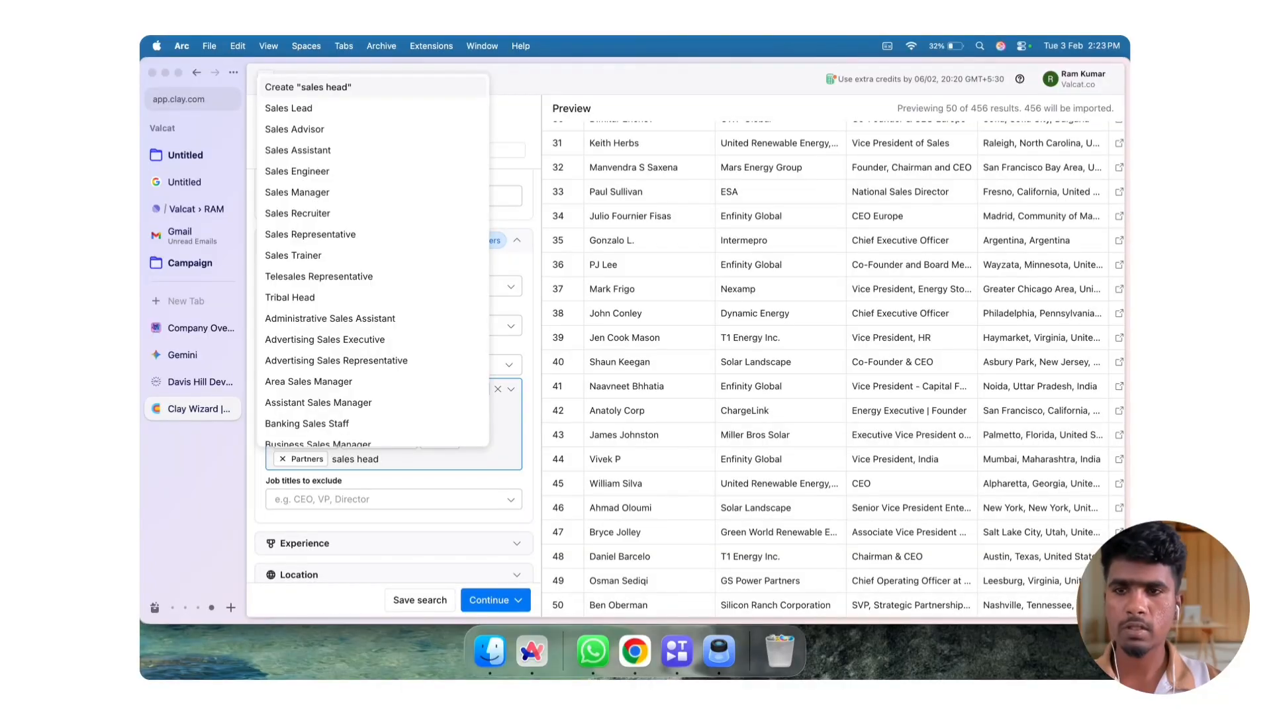
left_click(401, 295)
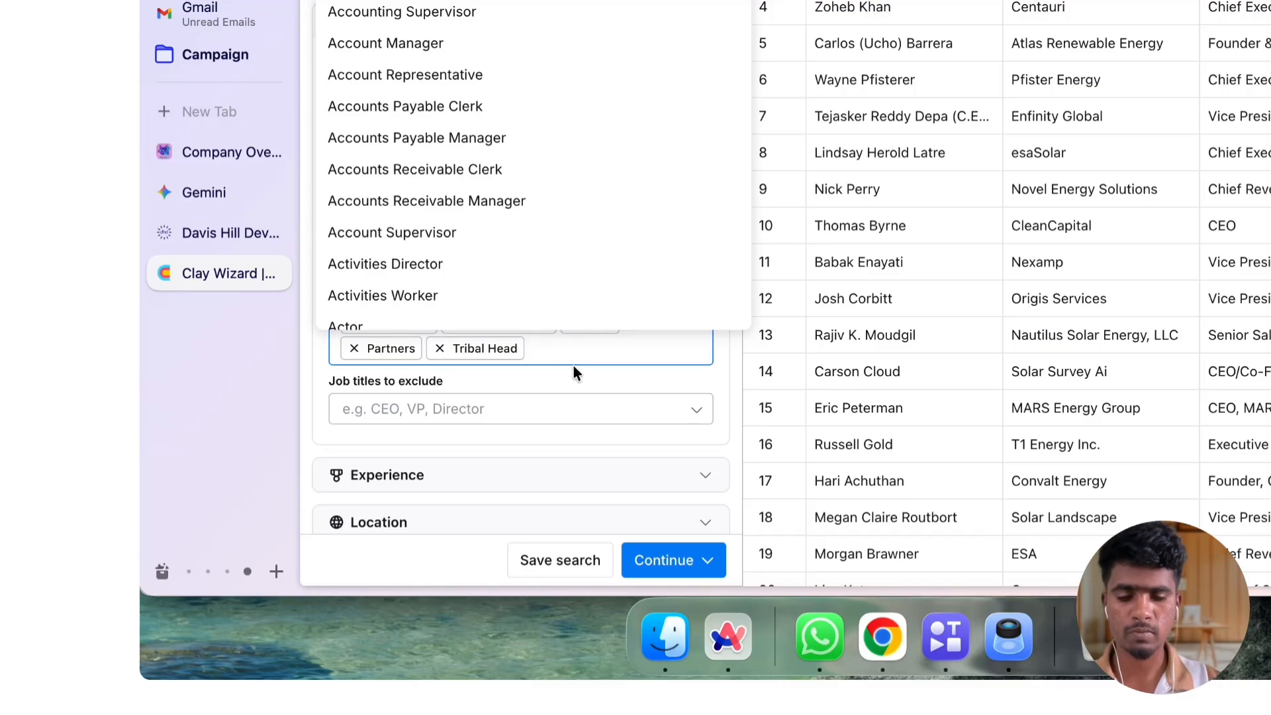
Add marketing head as a custom entry to the included job titles
type("marketin")
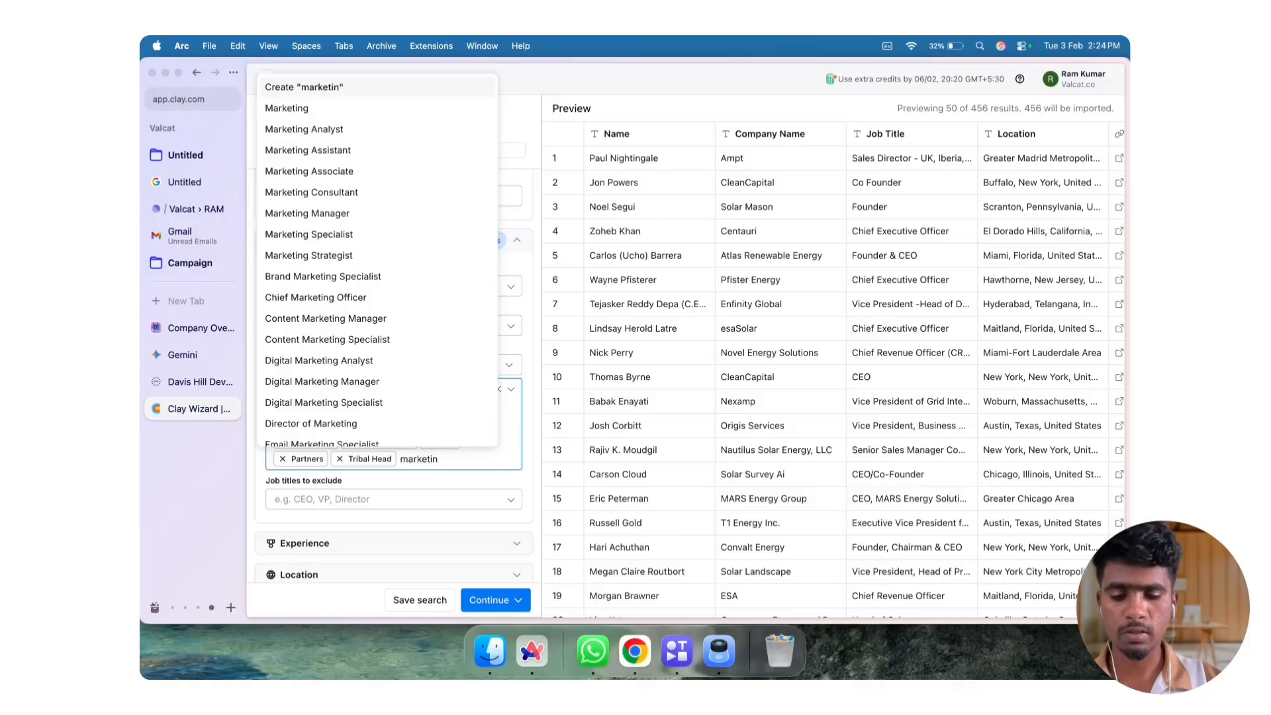
type("hg head")
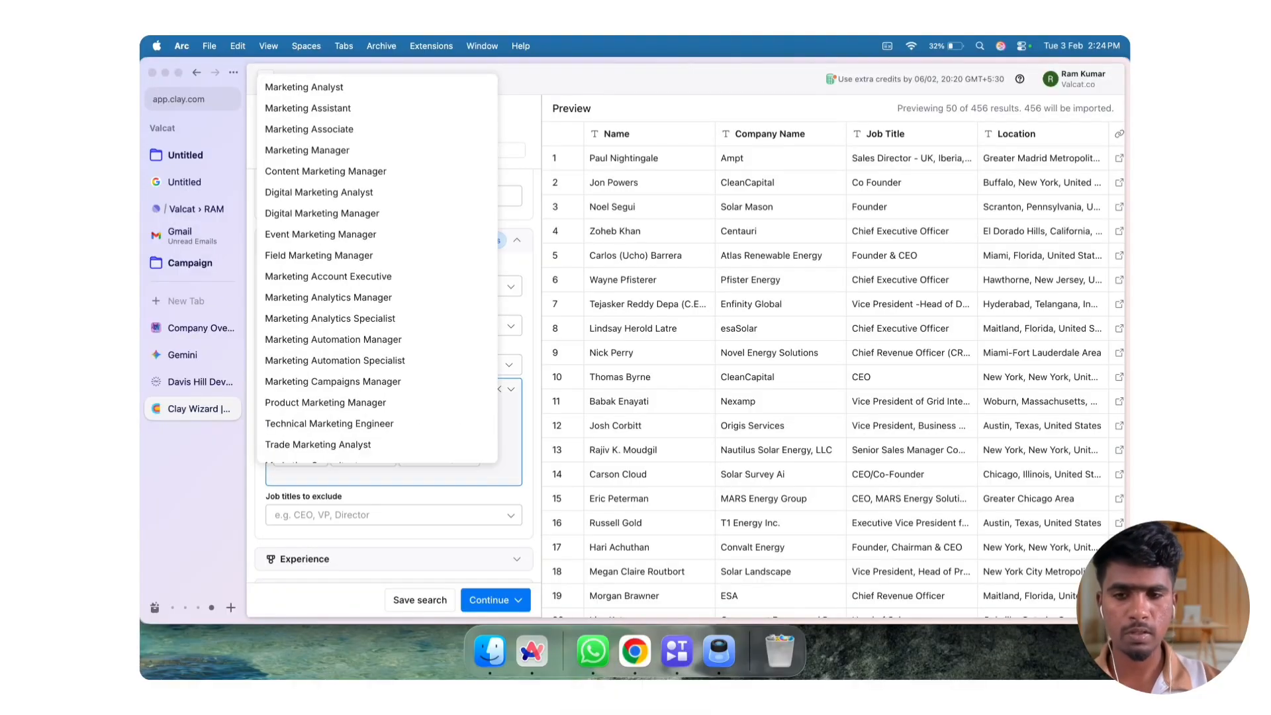
left_click(586, 478)
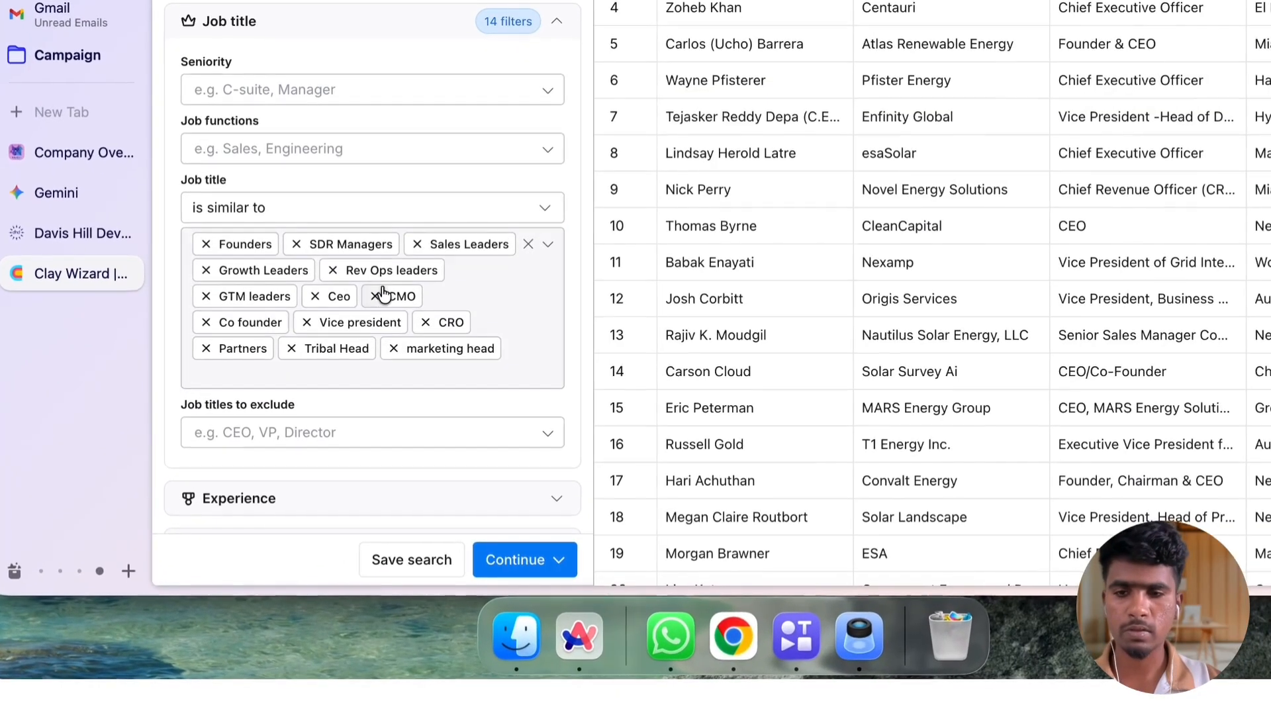
Remove Tribal Head from the included job titles and add sales head as a custom entry instead
left_click(291, 348)
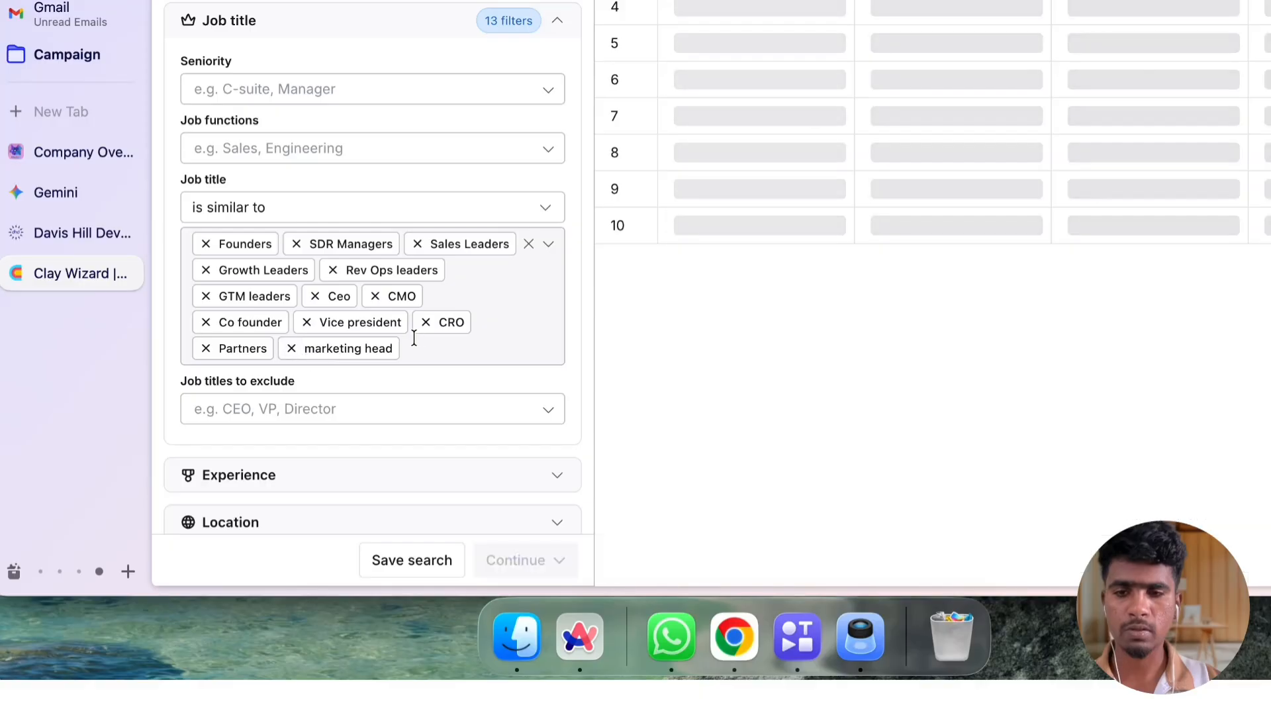
left_click(423, 349)
type("sale")
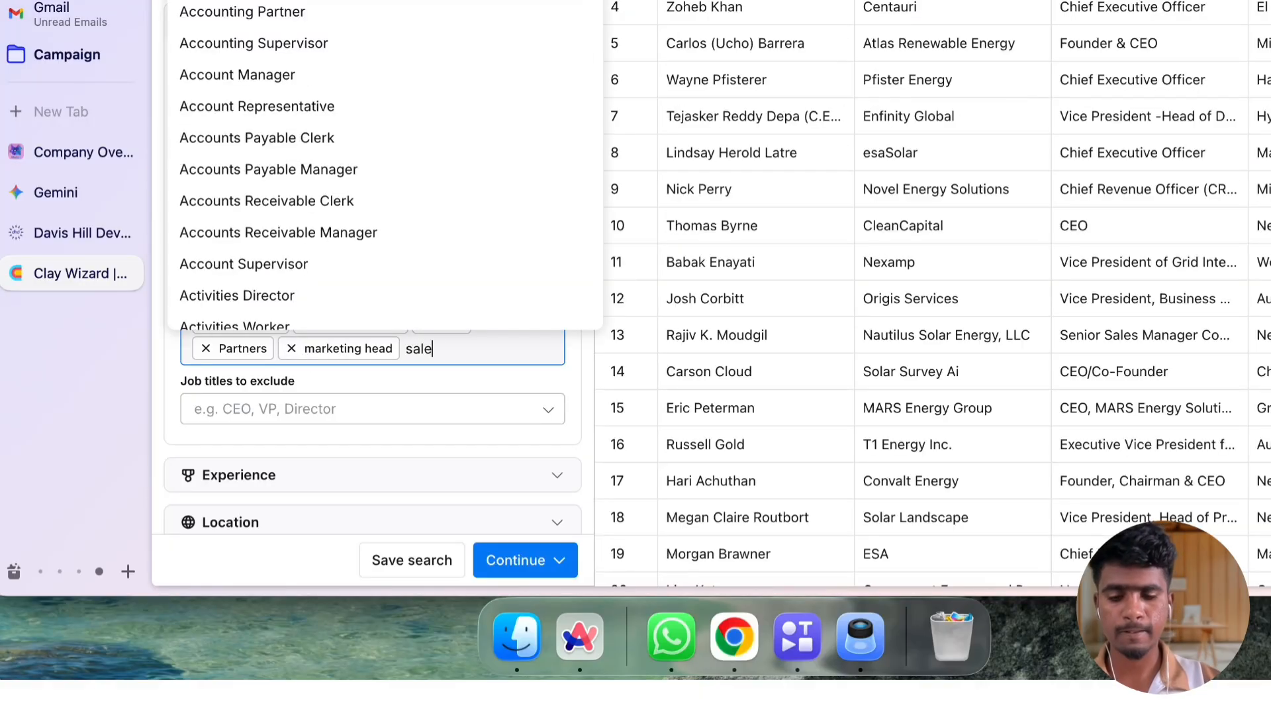
type("s head")
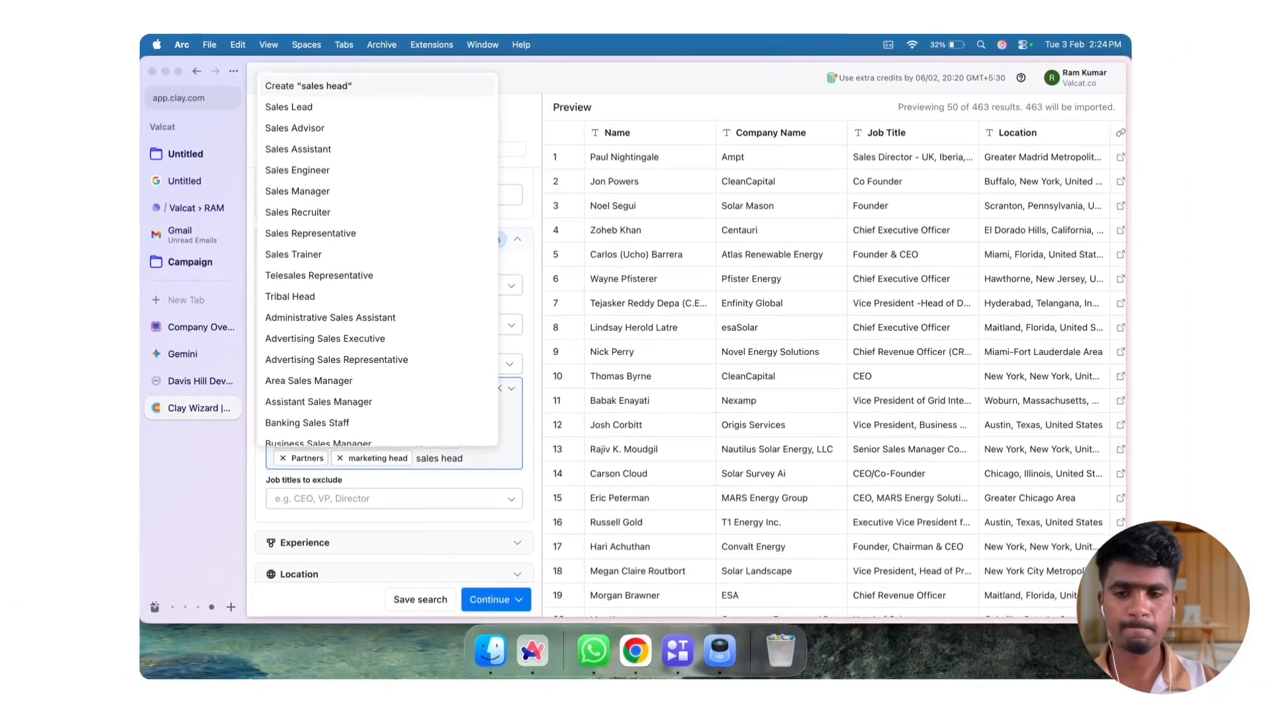
key("Return")
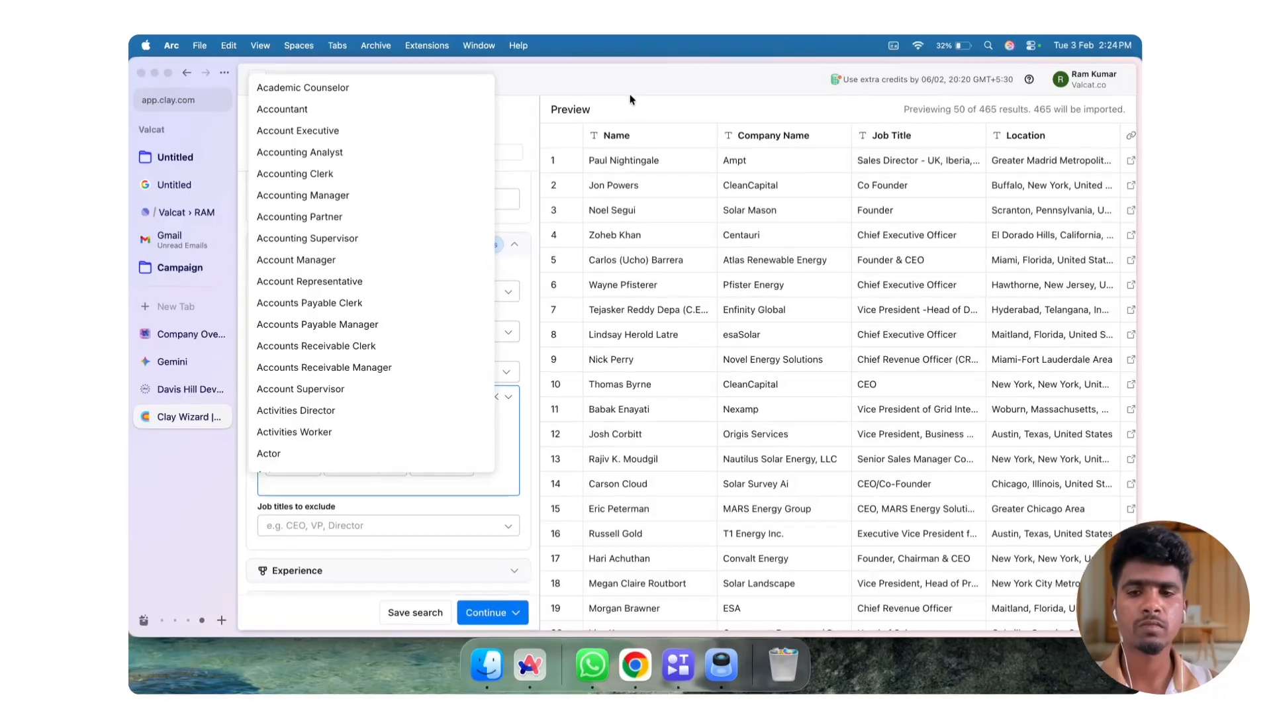
left_click(631, 99)
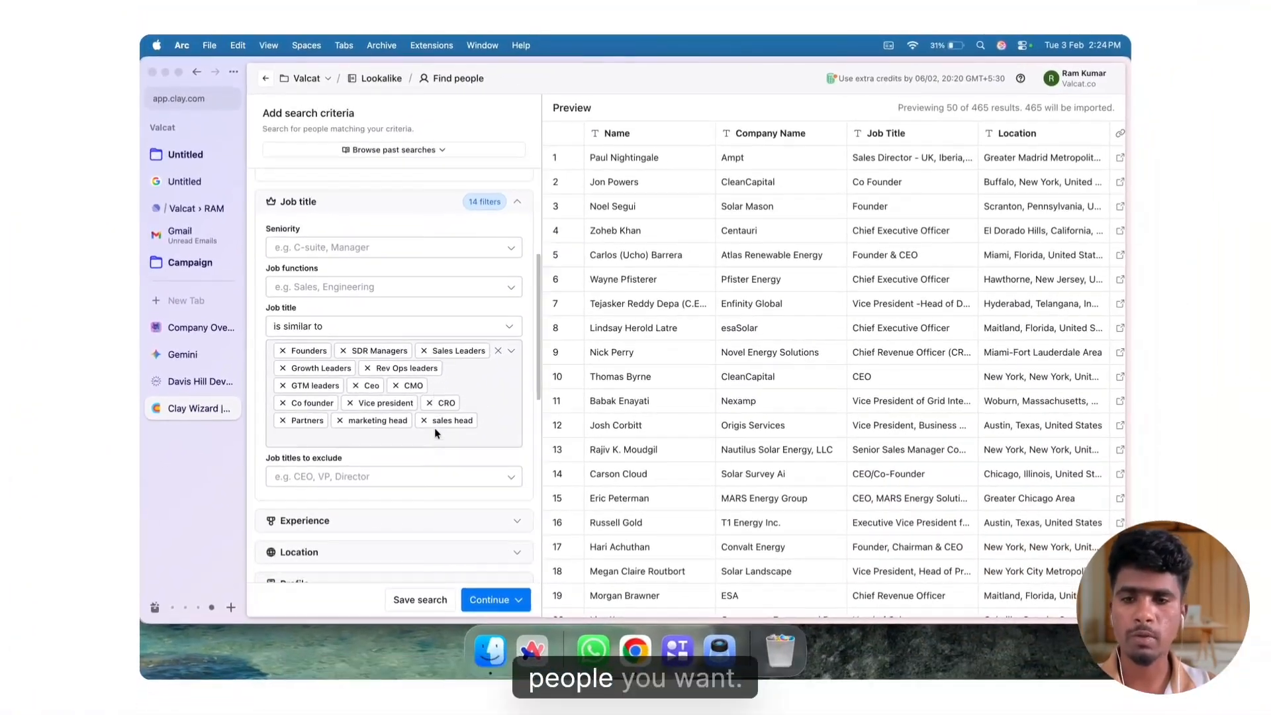
Examine the match options available for the job title filter, keeping it on is similar to
scroll(436, 434, "down", 1)
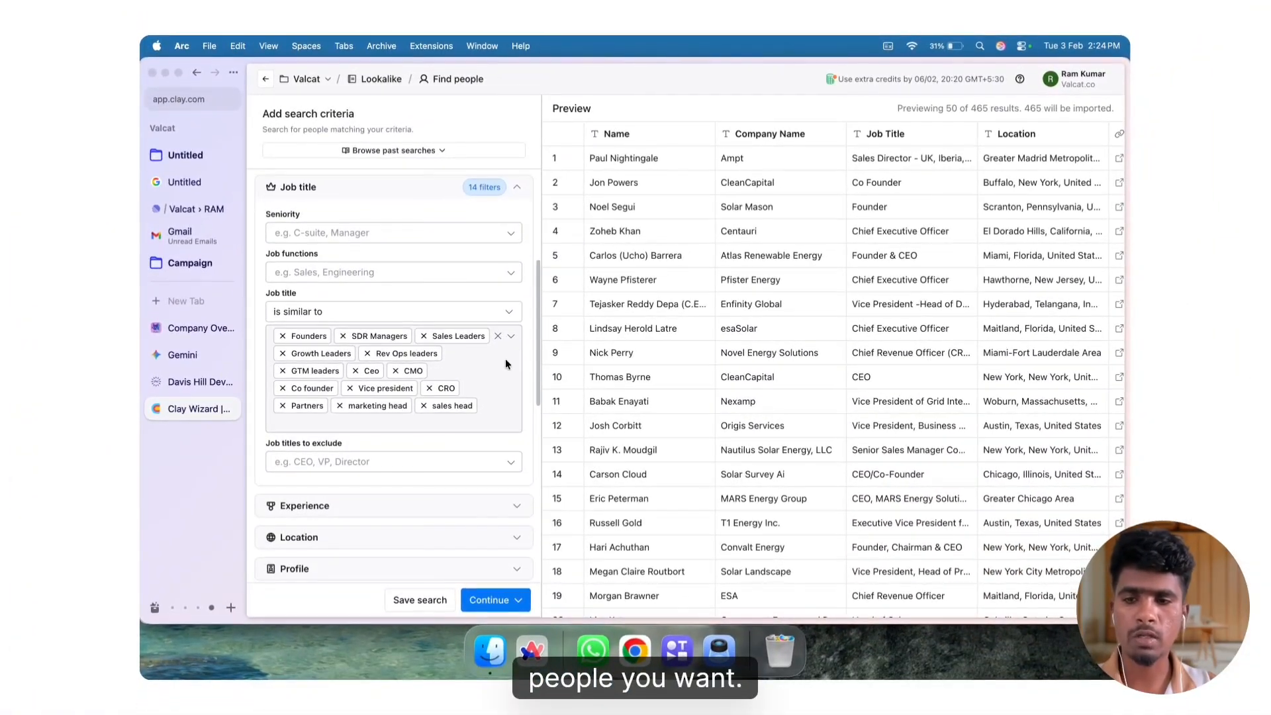
left_click(341, 317)
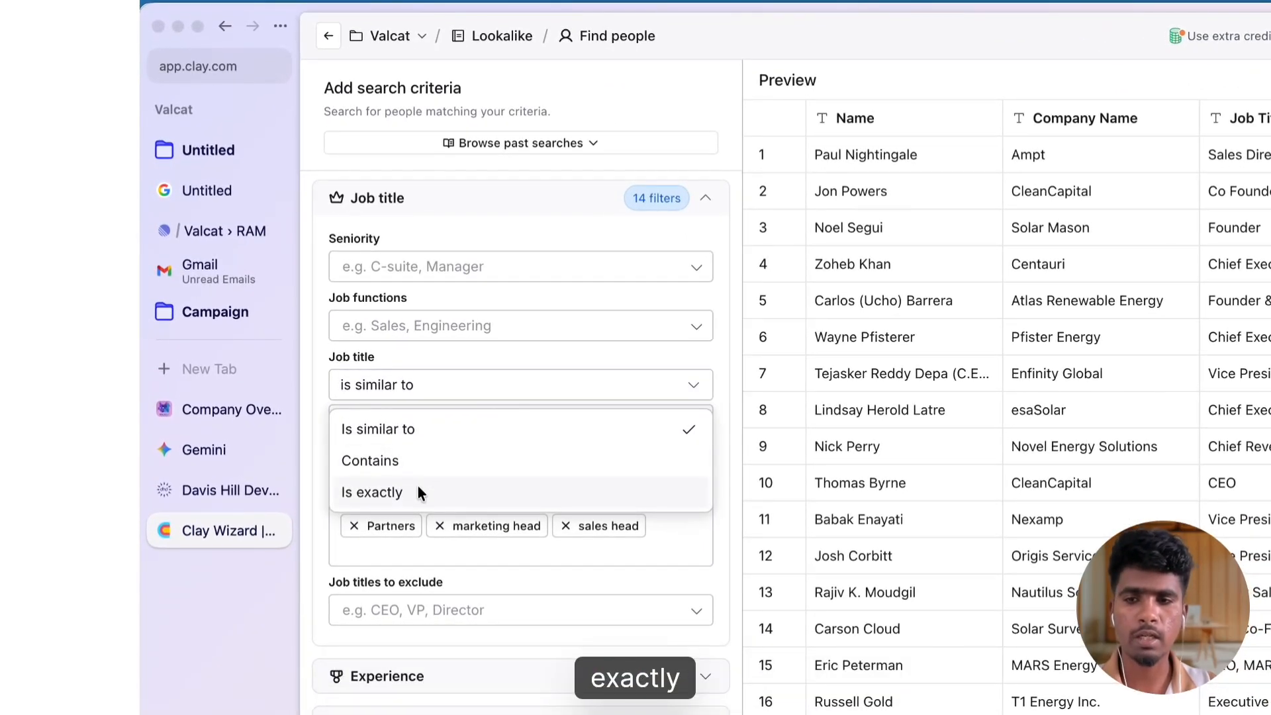
left_click(414, 387)
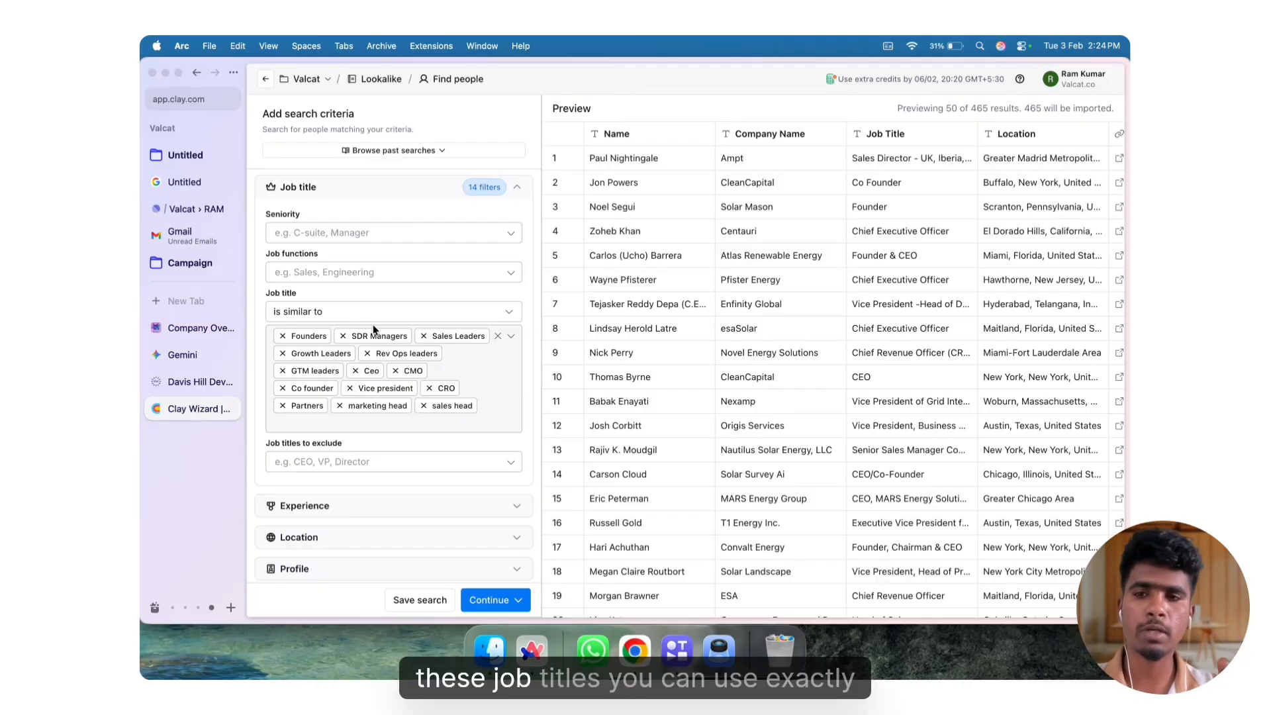
Limit the search results to 5 people per company
scroll(372, 325, "down", 5)
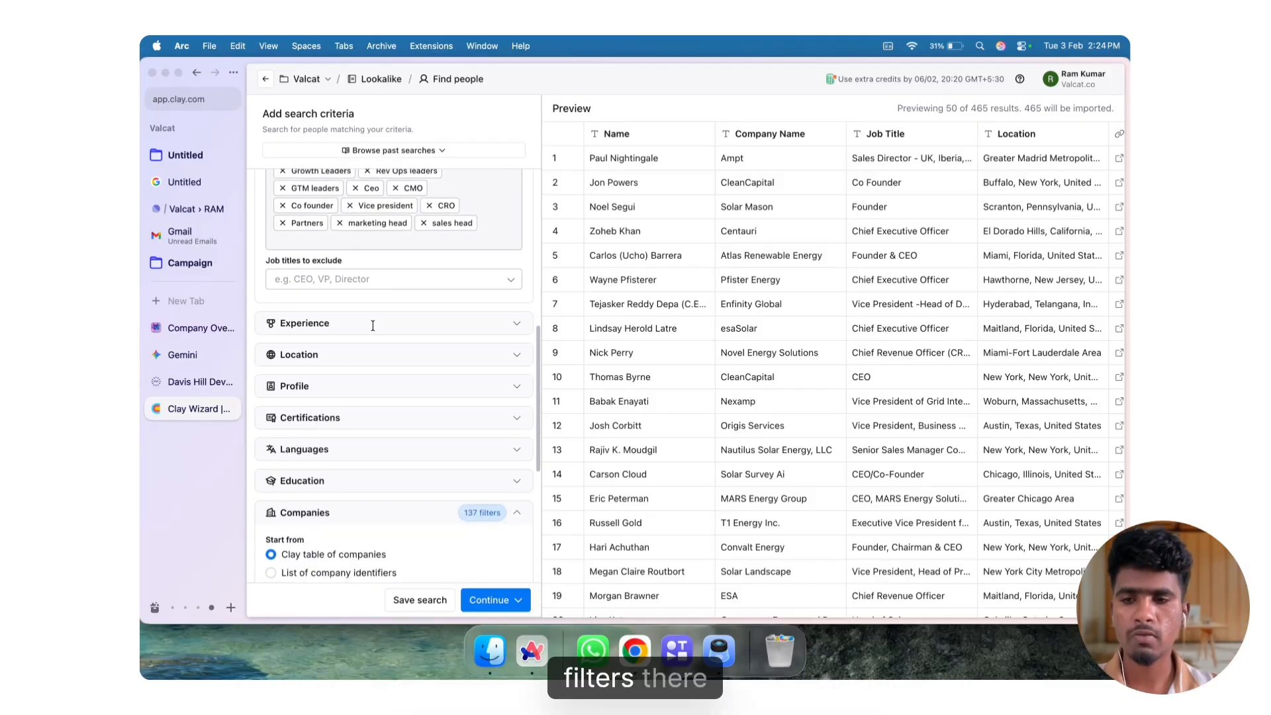
scroll(324, 357, "down", 2)
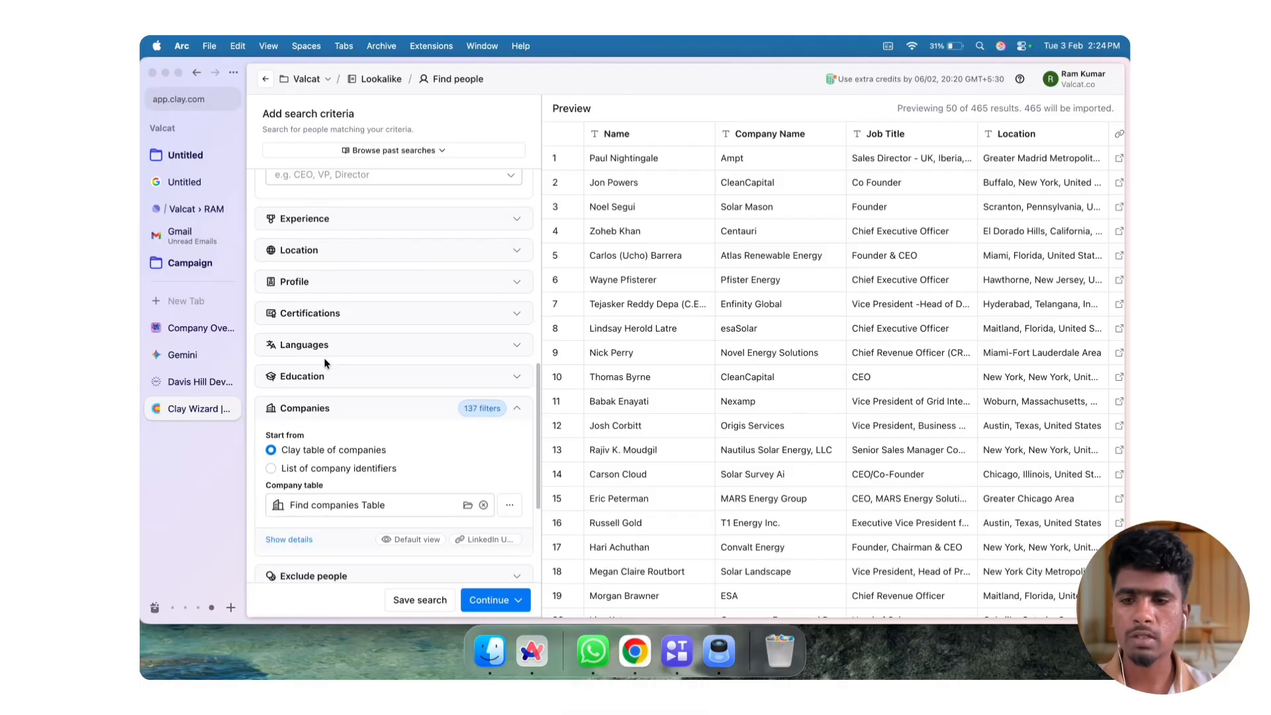
scroll(371, 209, "up", 1)
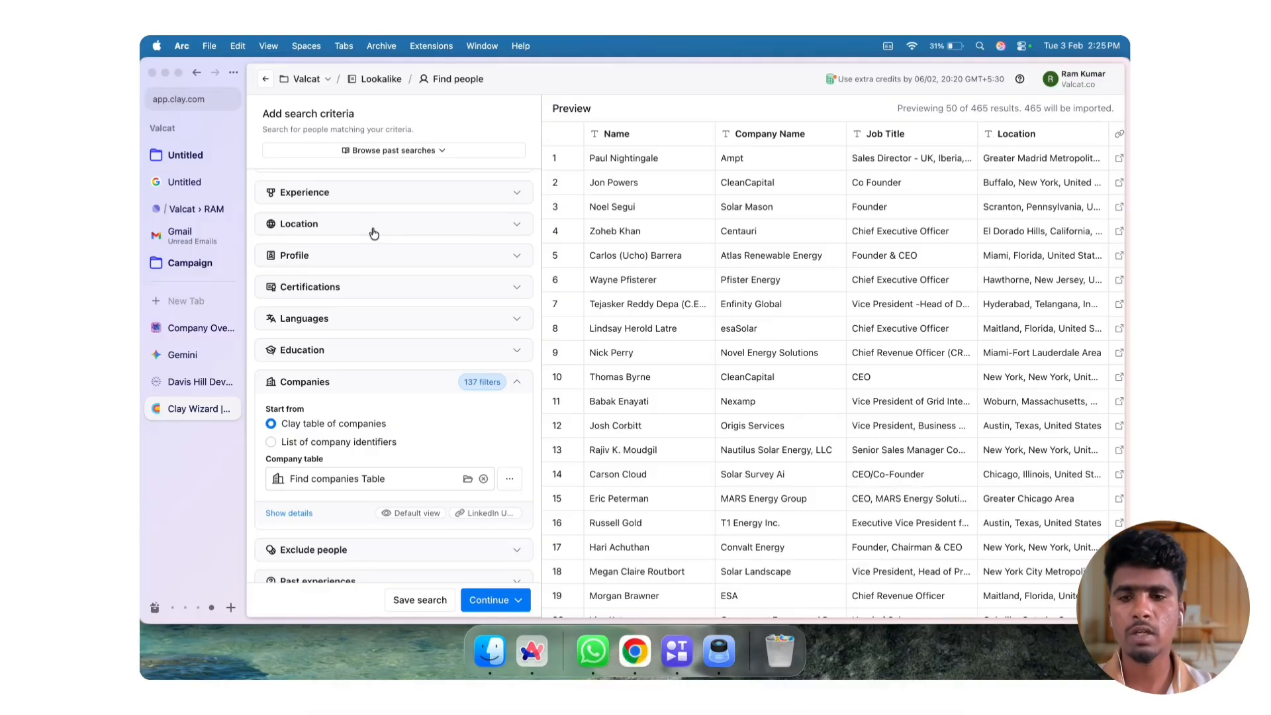
scroll(377, 225, "down", 5)
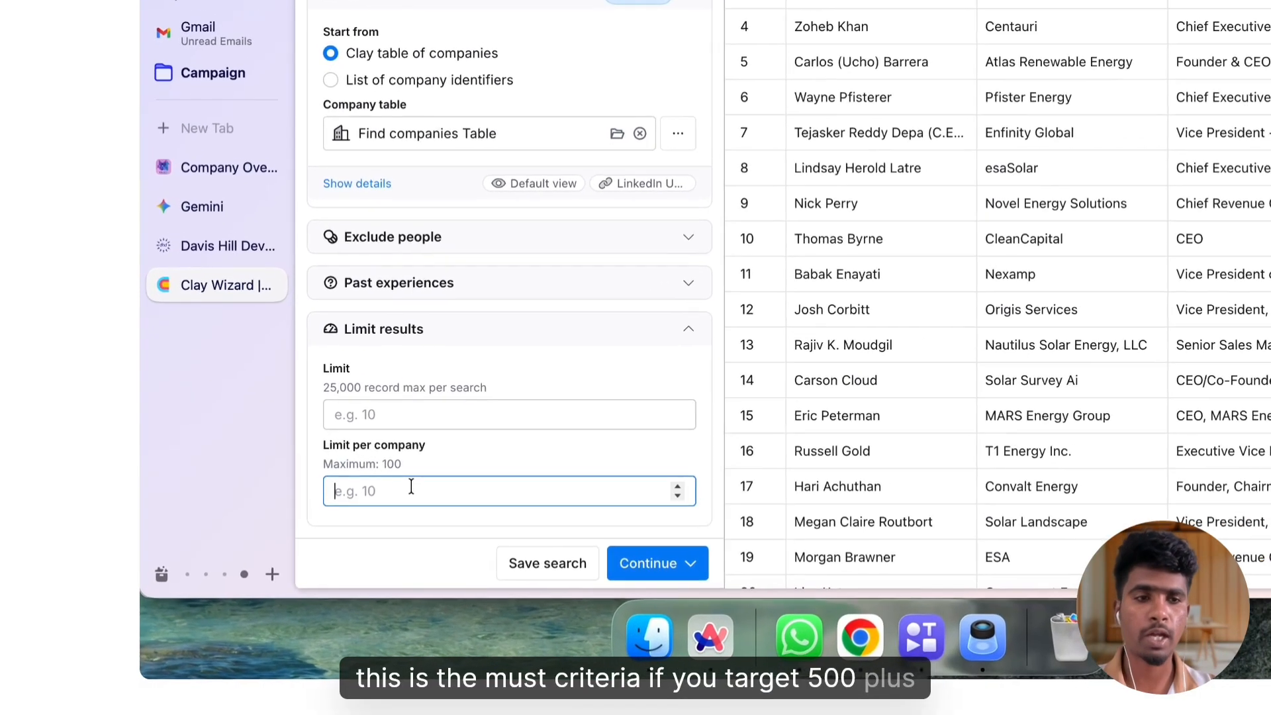
left_click(327, 548)
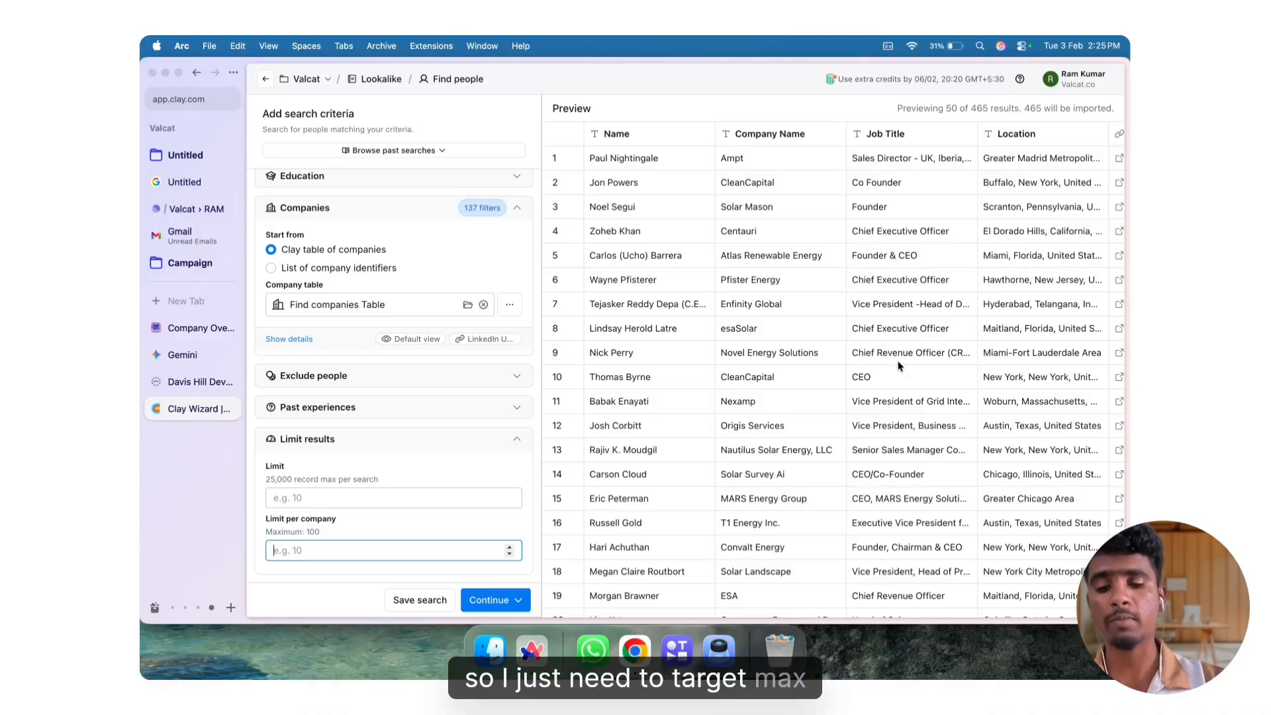
type("5")
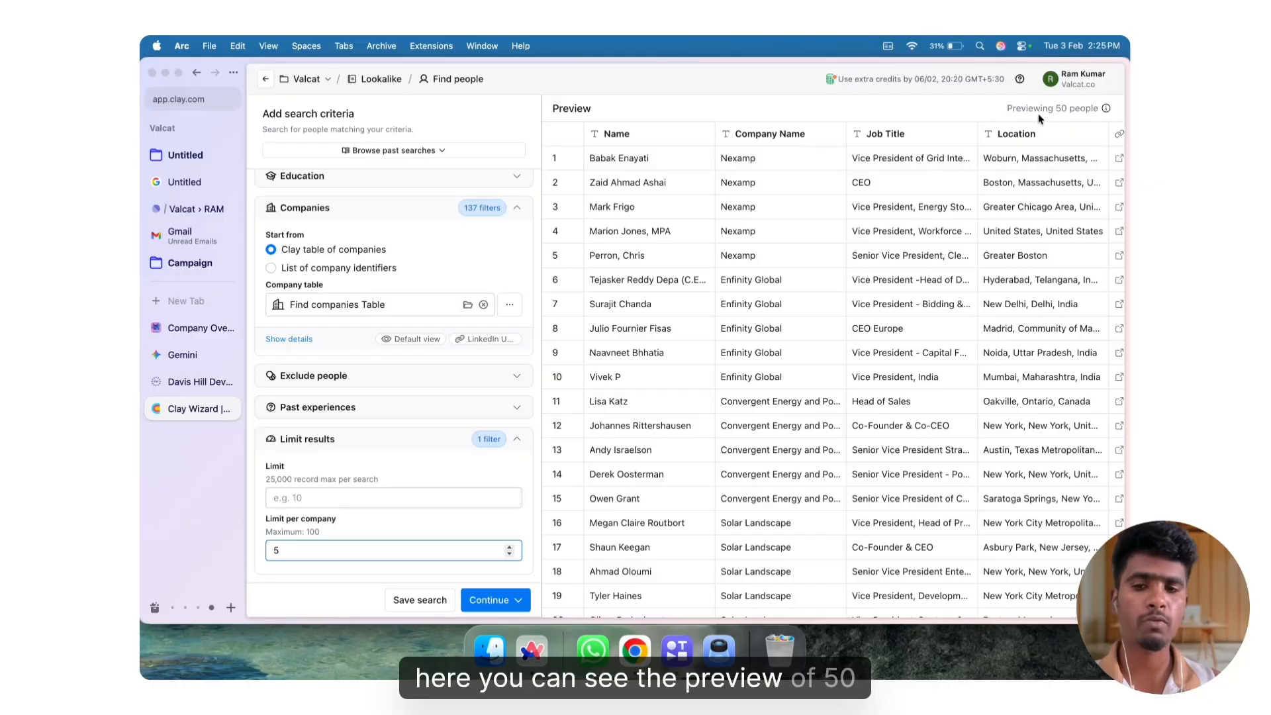
Import the filtered people into a new table and close the enrichment suggestions to view its columns
left_click(509, 597)
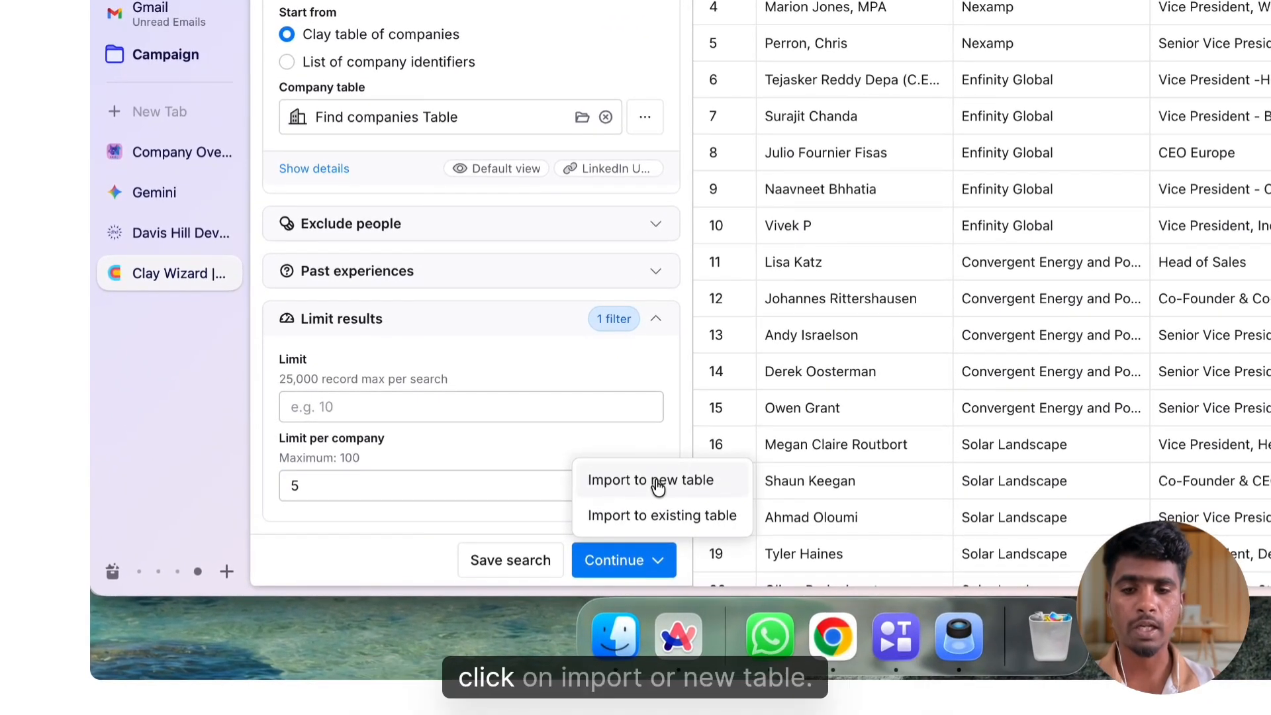
left_click(658, 483)
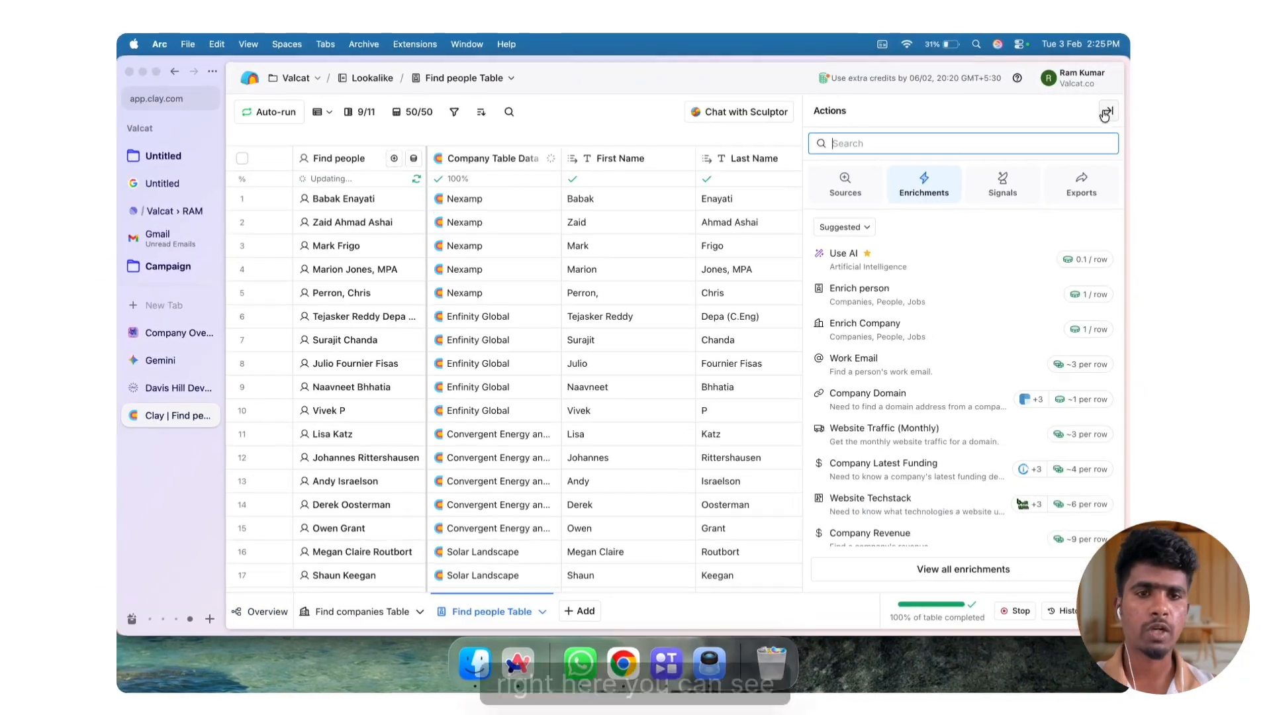
left_click(1106, 113)
scroll(797, 334, "right", 8)
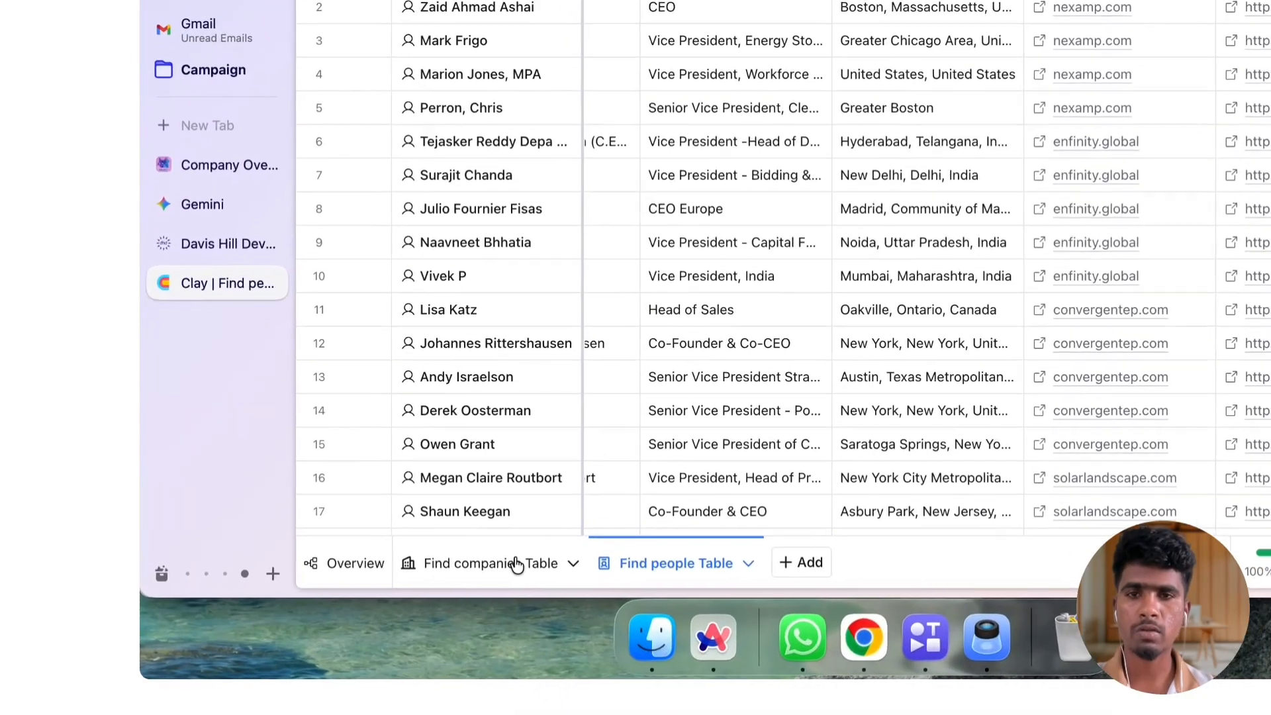
Look at the Find companies Table and return to the Find people Table
left_click(396, 600)
left_click(526, 561)
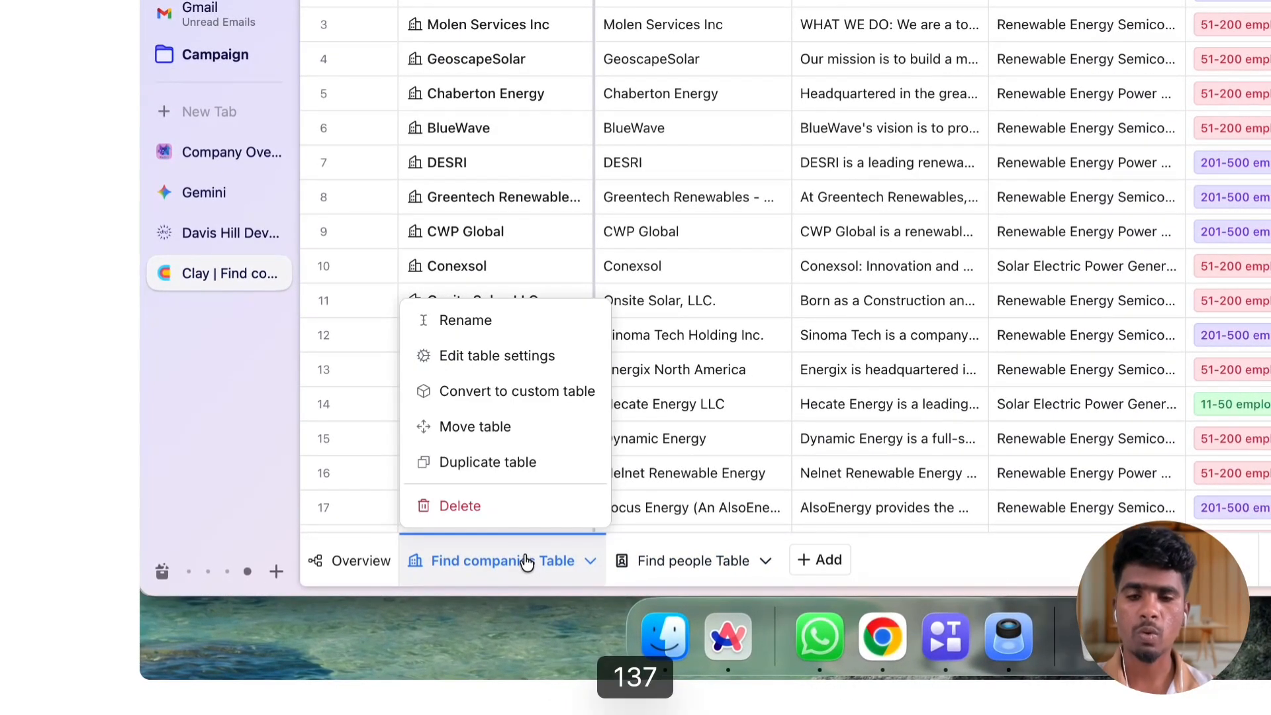
left_click(689, 561)
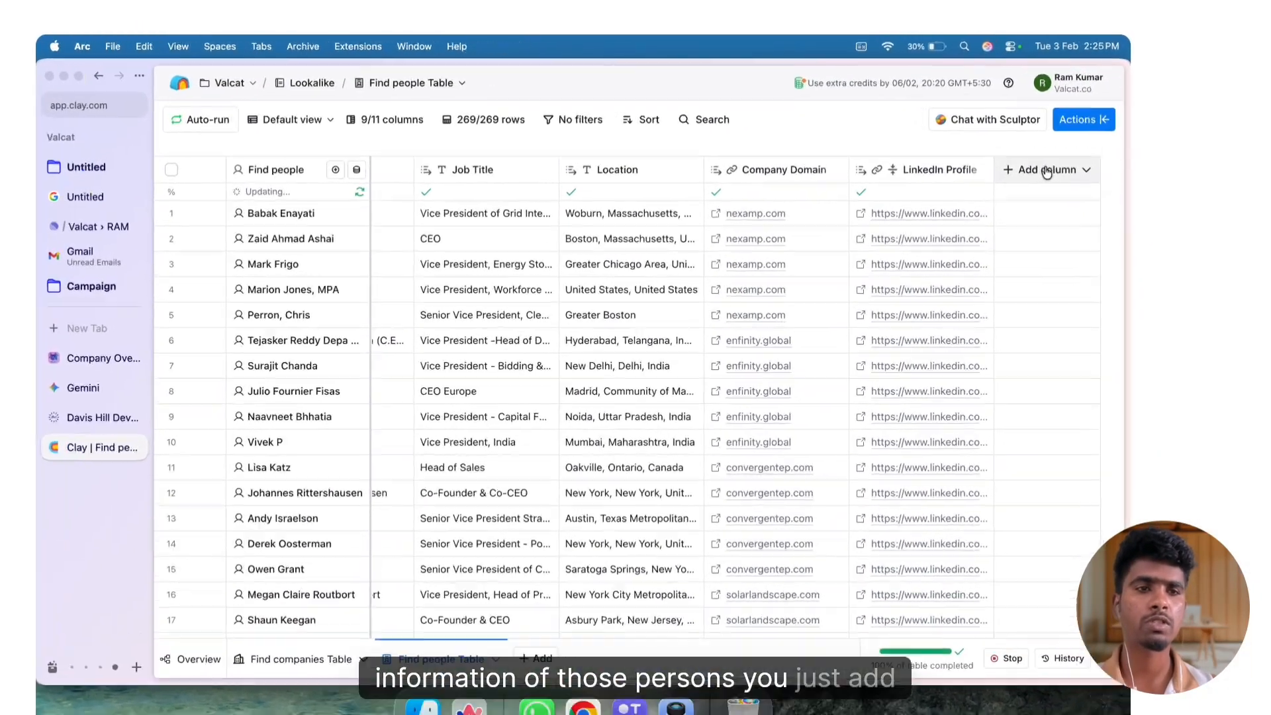
Start a Work Email enrichment for the people table and show its full waterfall configuration
left_click(1056, 157)
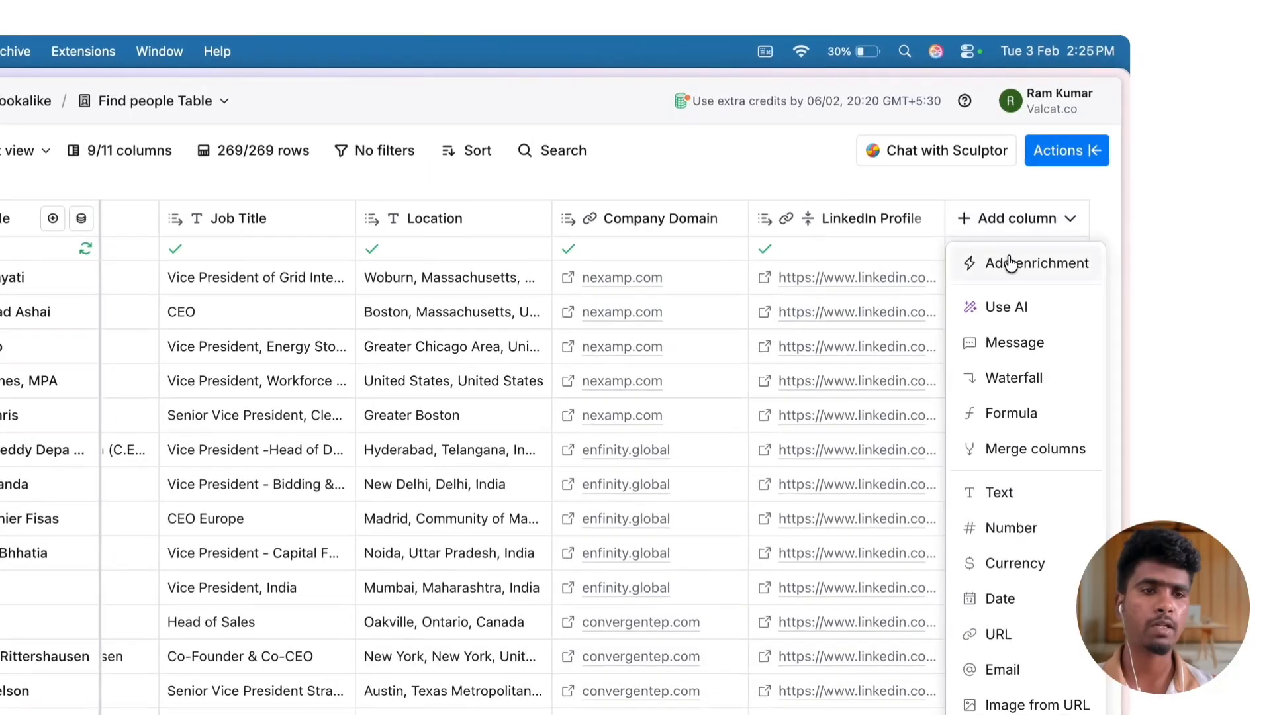
left_click(1011, 265)
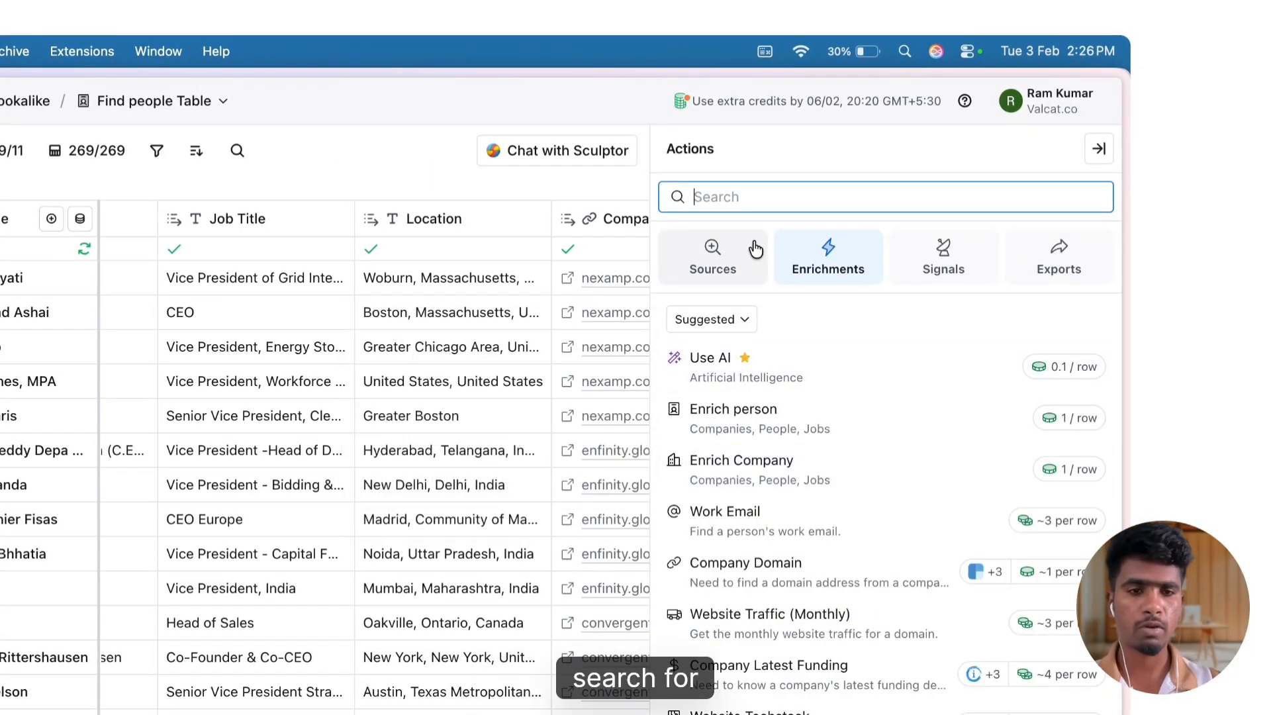
left_click(738, 521)
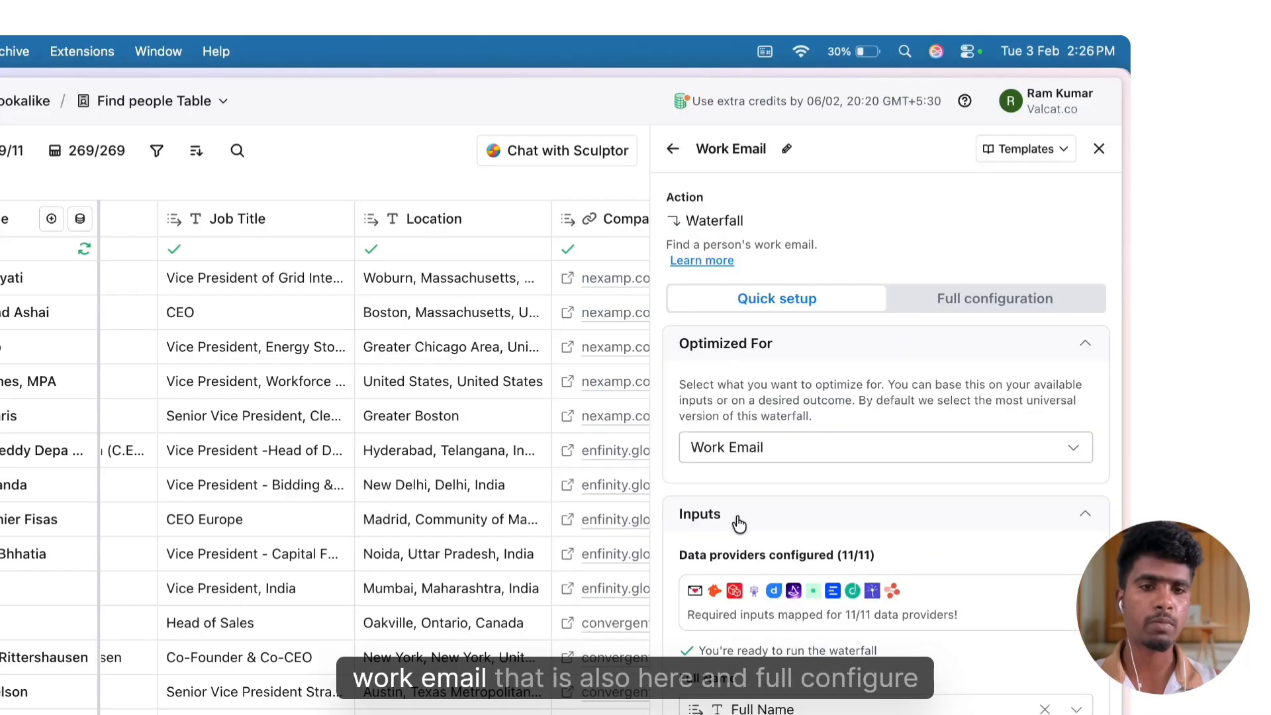
left_click(980, 310)
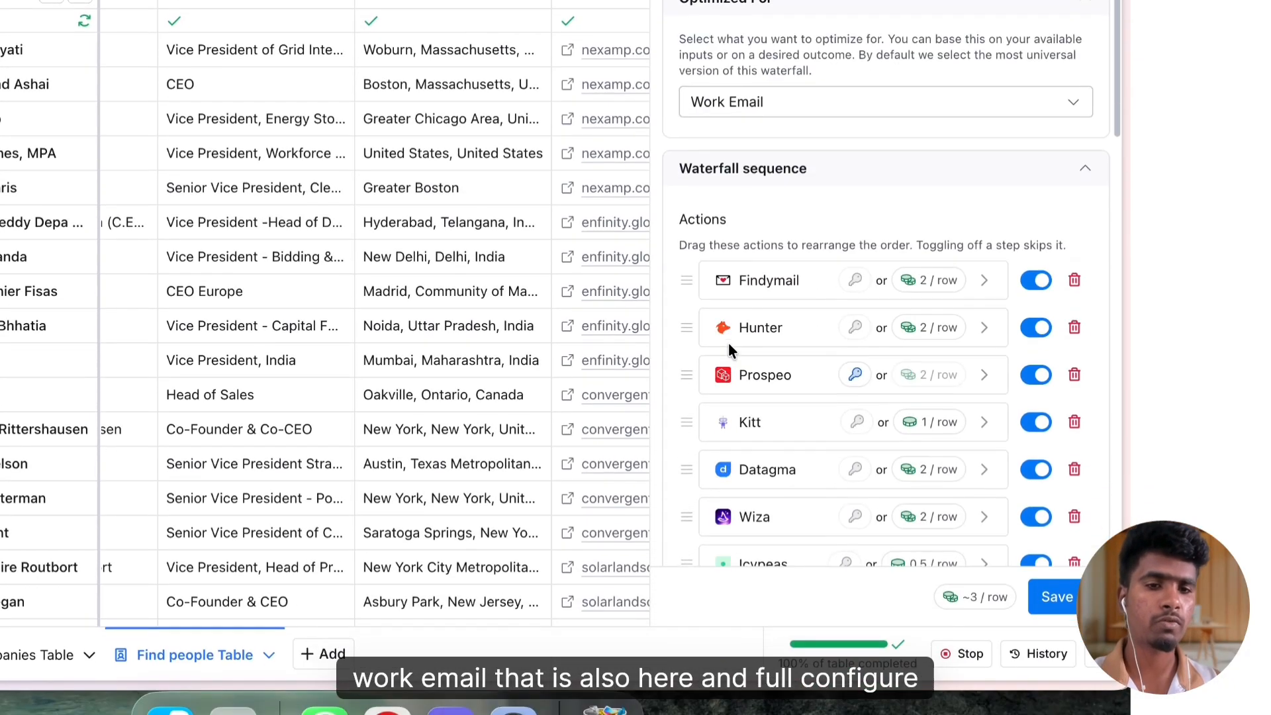
Remove SMARTe, Dropcontact, Enrow, Wiza, Datagma, Kitt, Hunter and Findymail from the waterfall sequence and move LeadMagic ahead of Prospeo and Icypeas
scroll(729, 331, "down", 5)
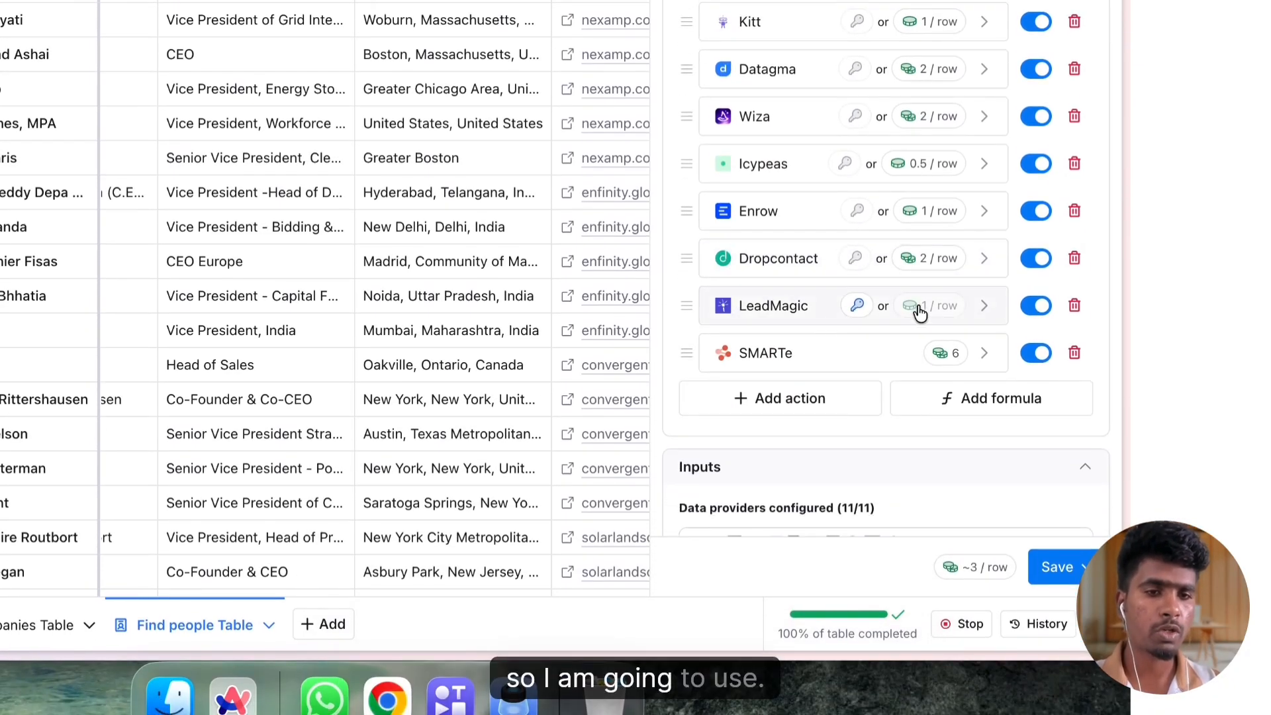
left_click(1074, 354)
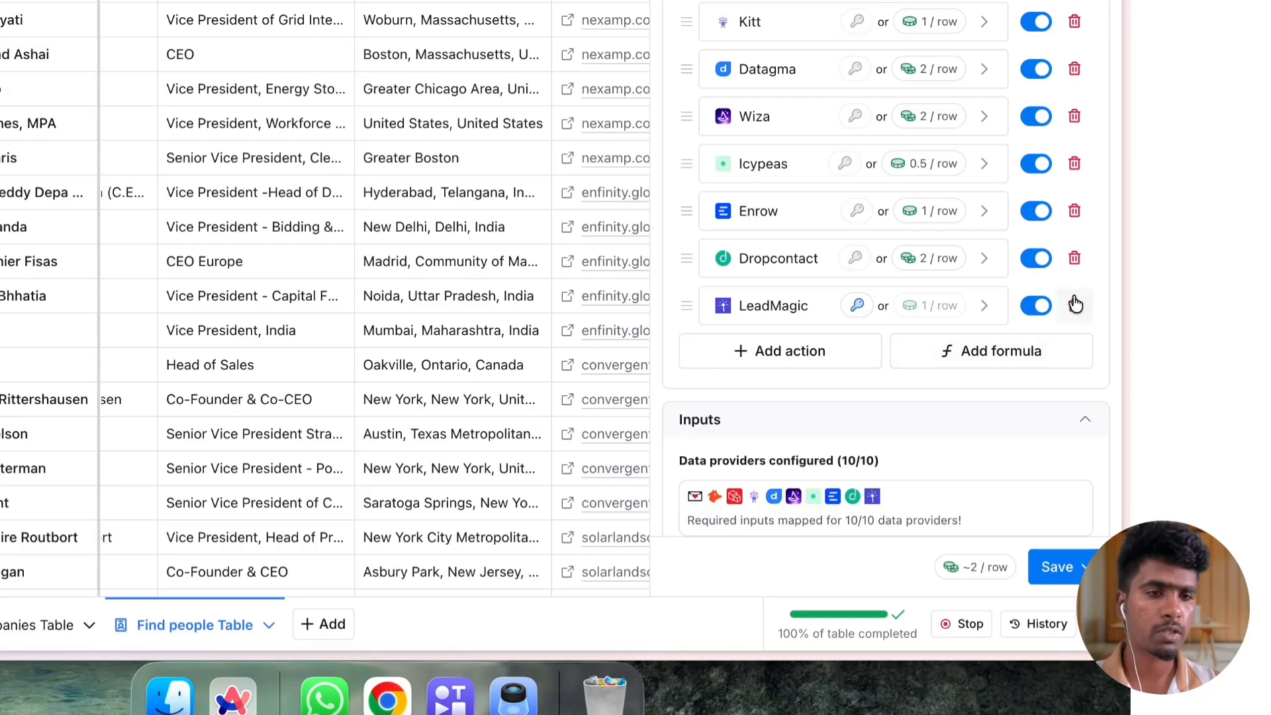
left_click(1074, 263)
left_click(1074, 209)
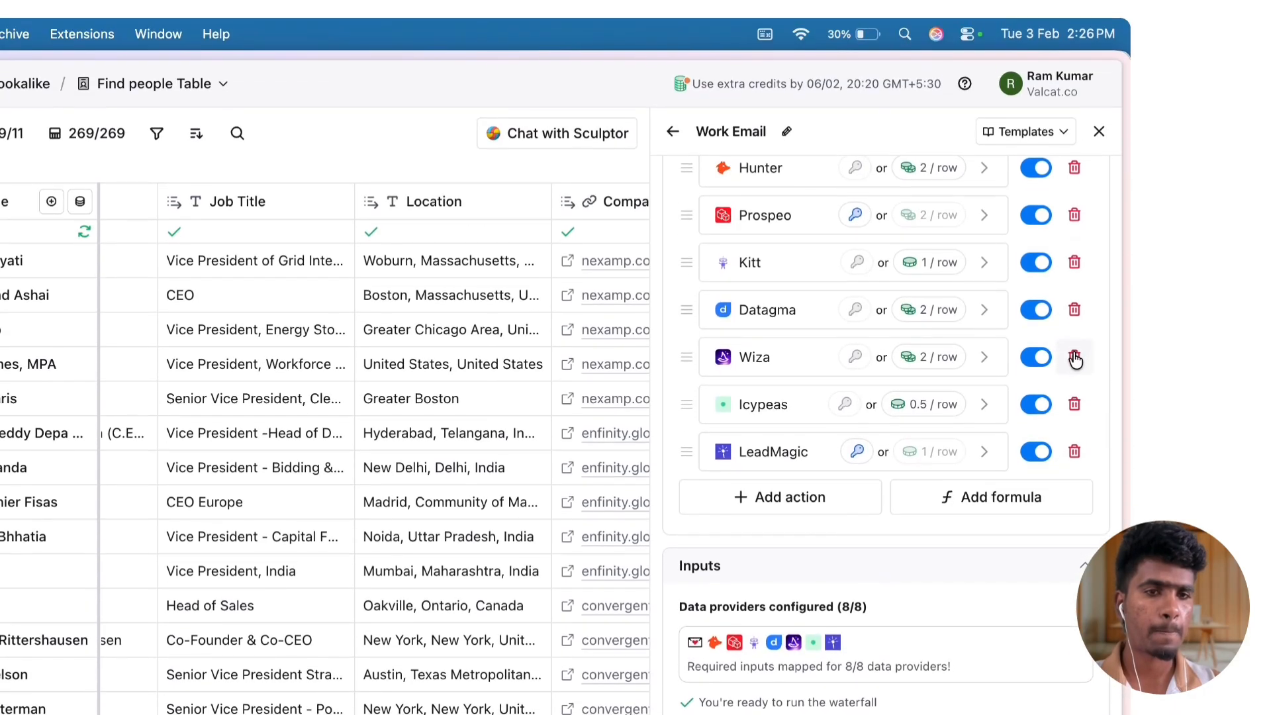
left_click(1074, 358)
left_click(1075, 310)
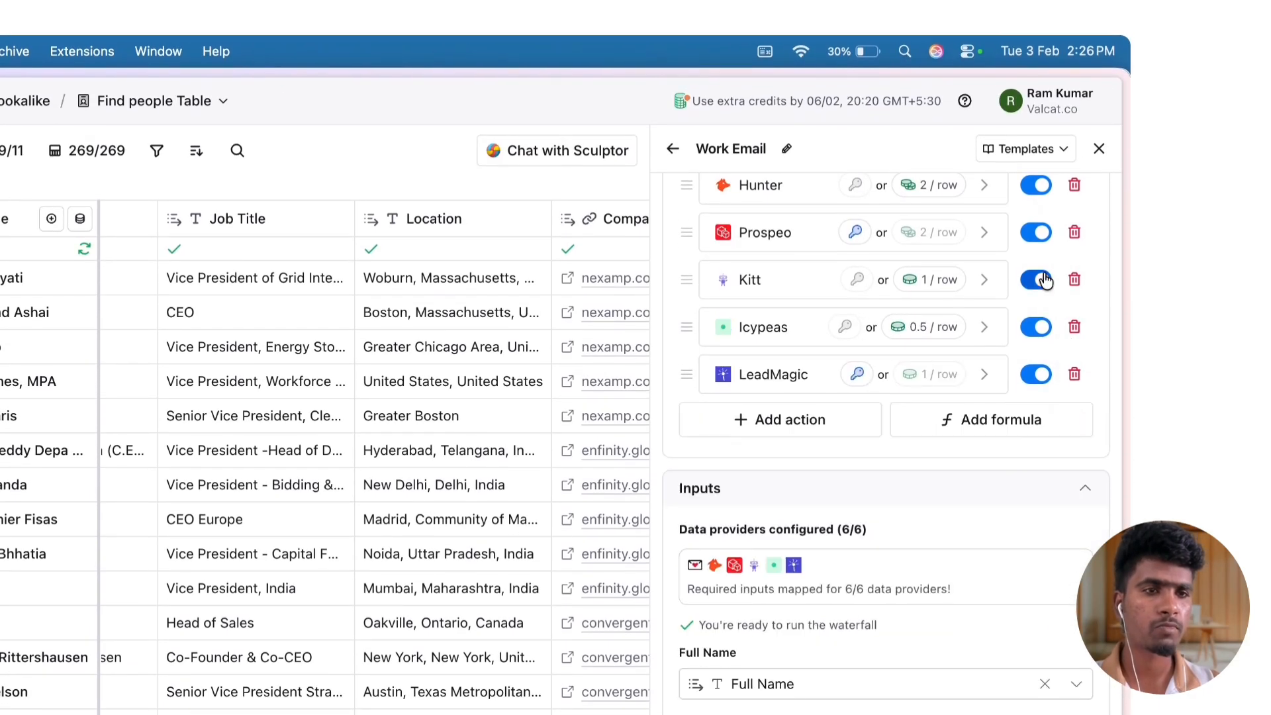
left_click(1076, 278)
scroll(883, 258, "up", 2)
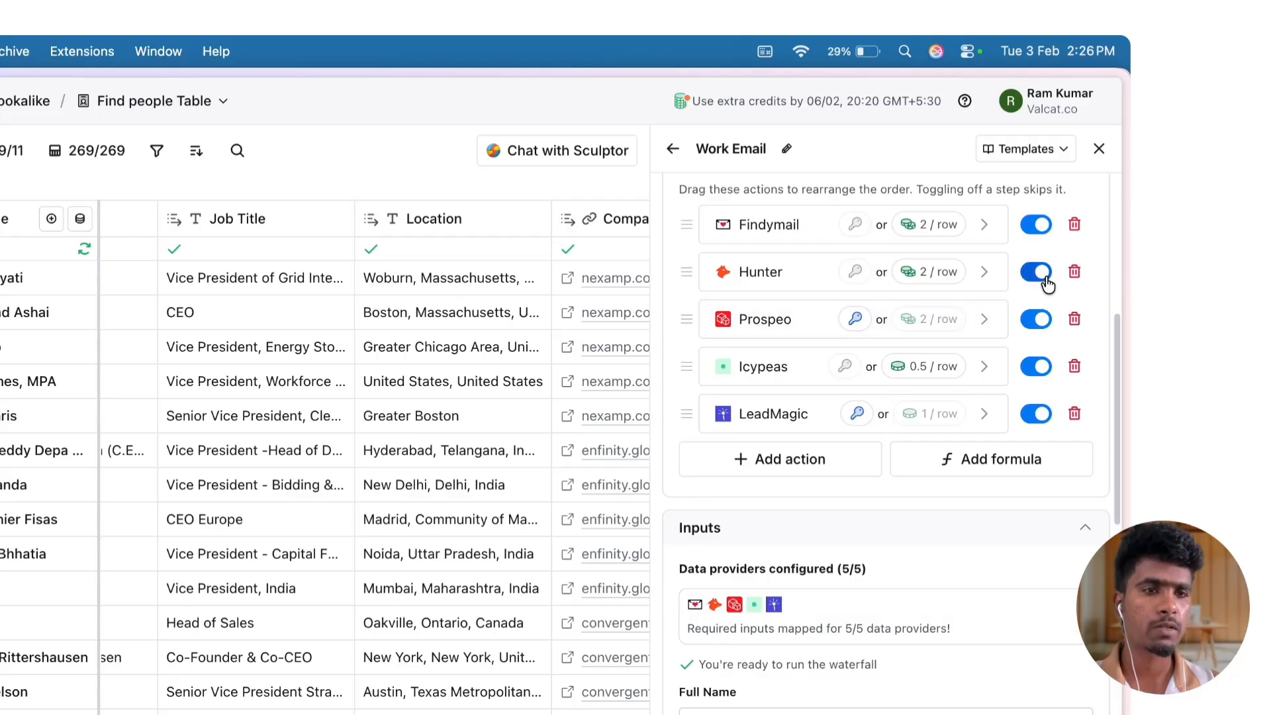
left_click(1069, 276)
left_click(1072, 226)
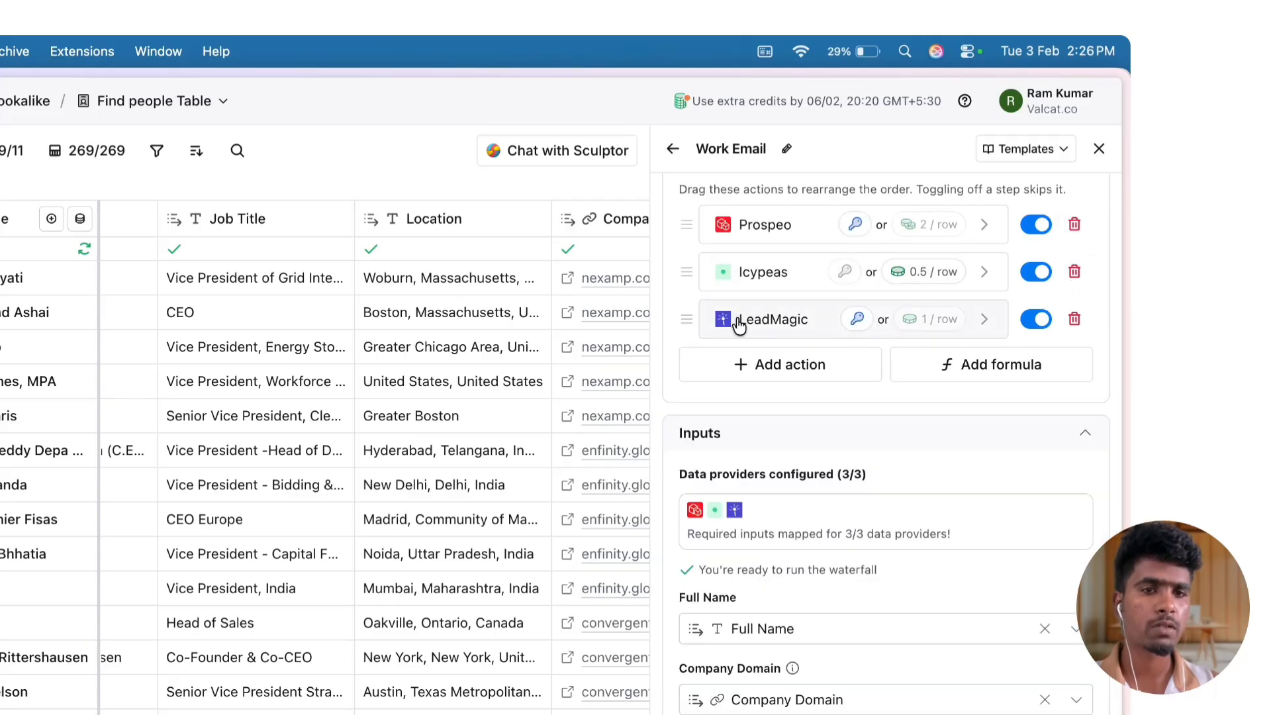
left_click_drag(740, 325, 781, 432)
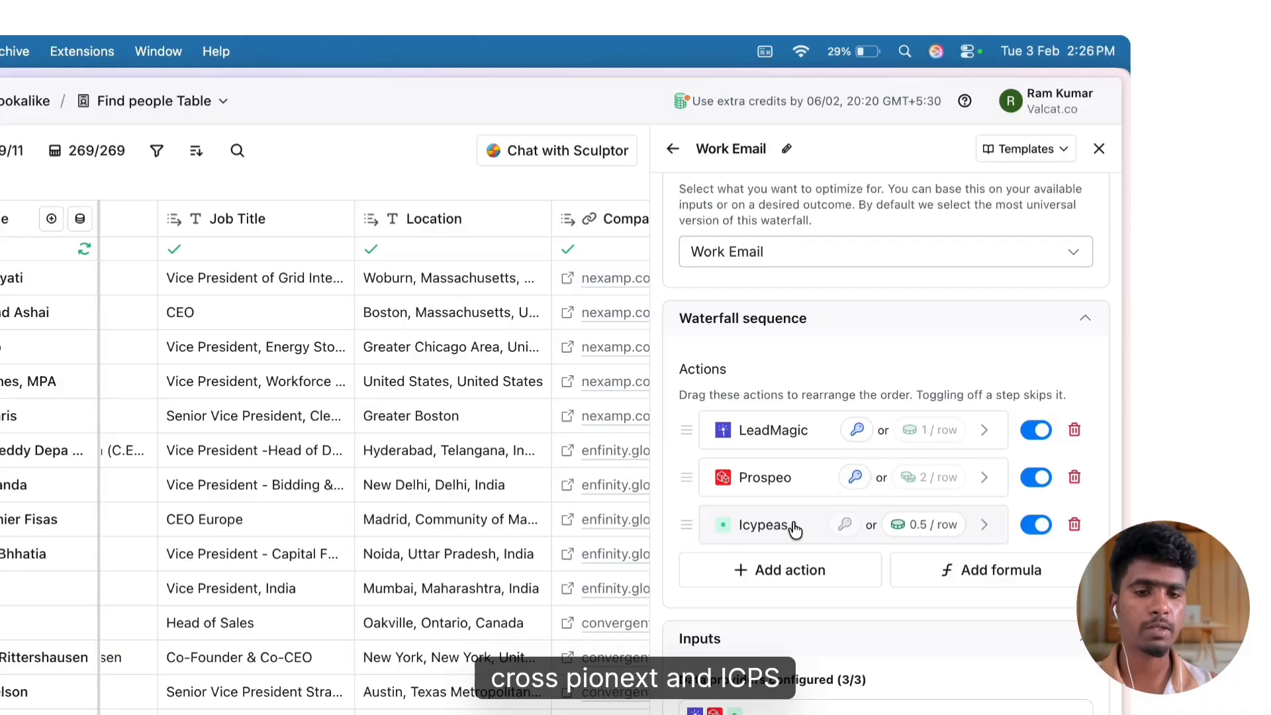
Set Enrichley as the validation provider of the Work Email waterfall and check the inputs and provider sequence
scroll(795, 530, "down", 10)
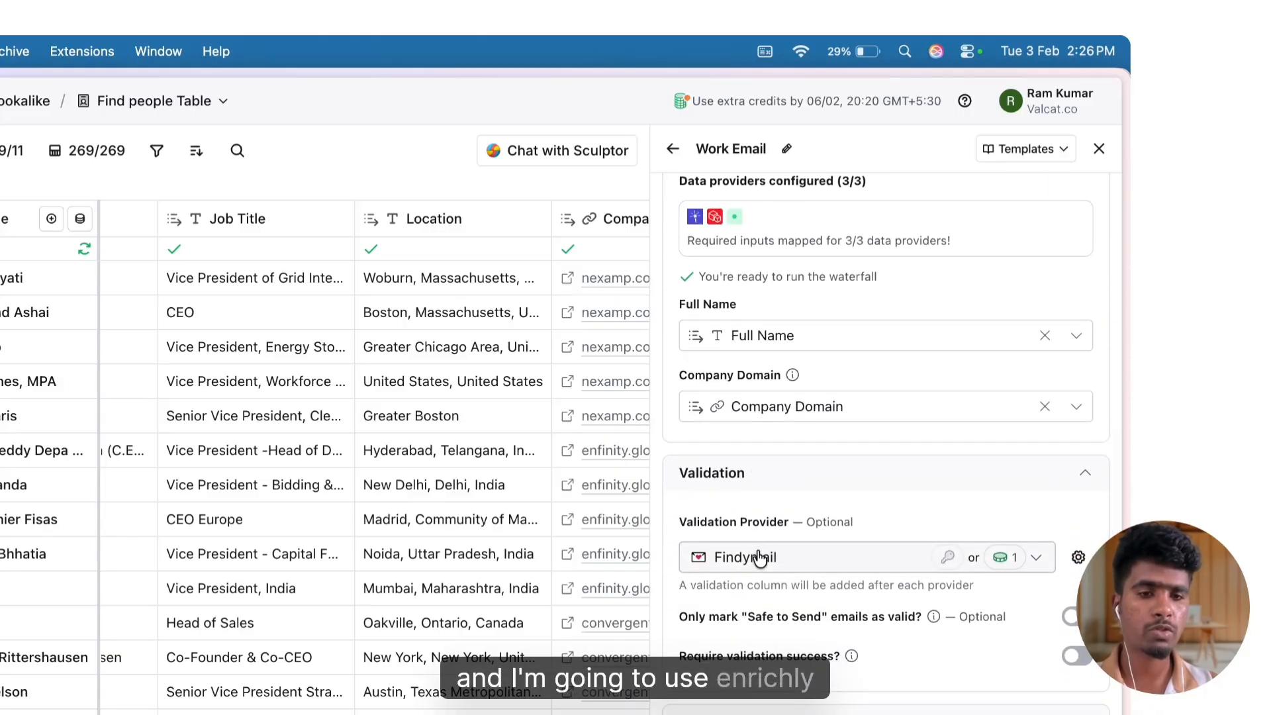
left_click(760, 559)
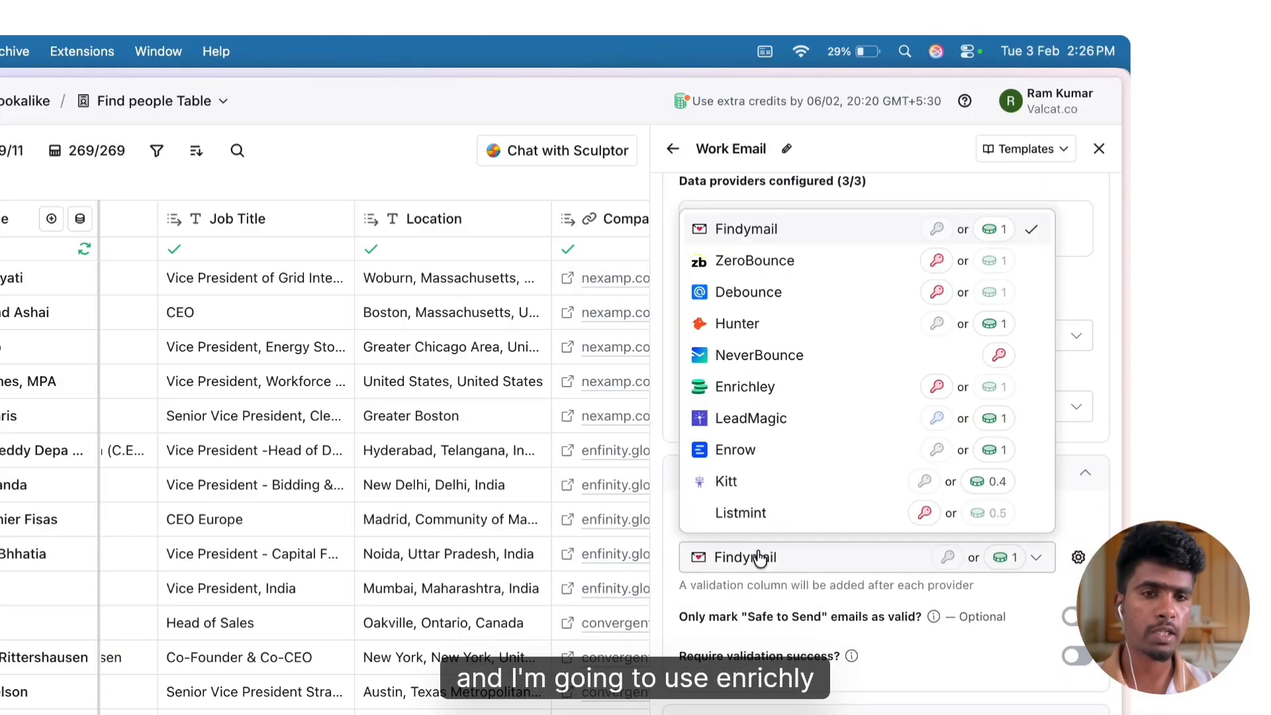
left_click(776, 383)
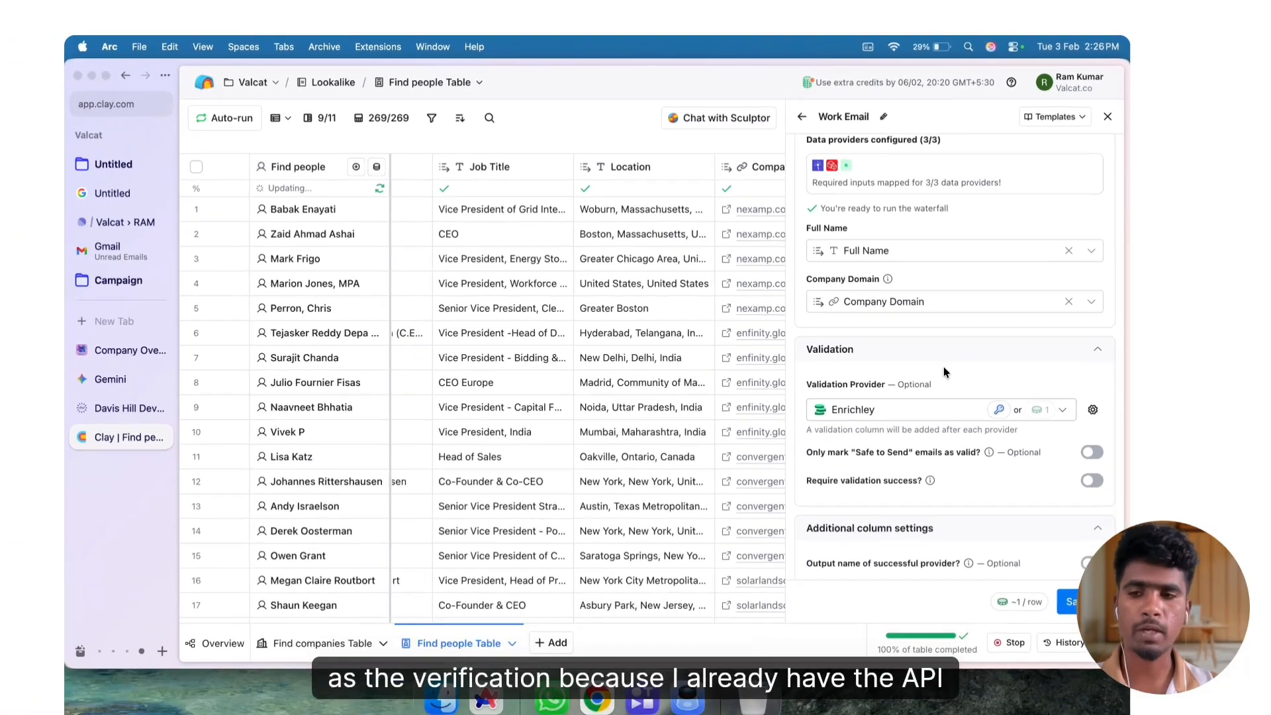
scroll(860, 509, "up", 3)
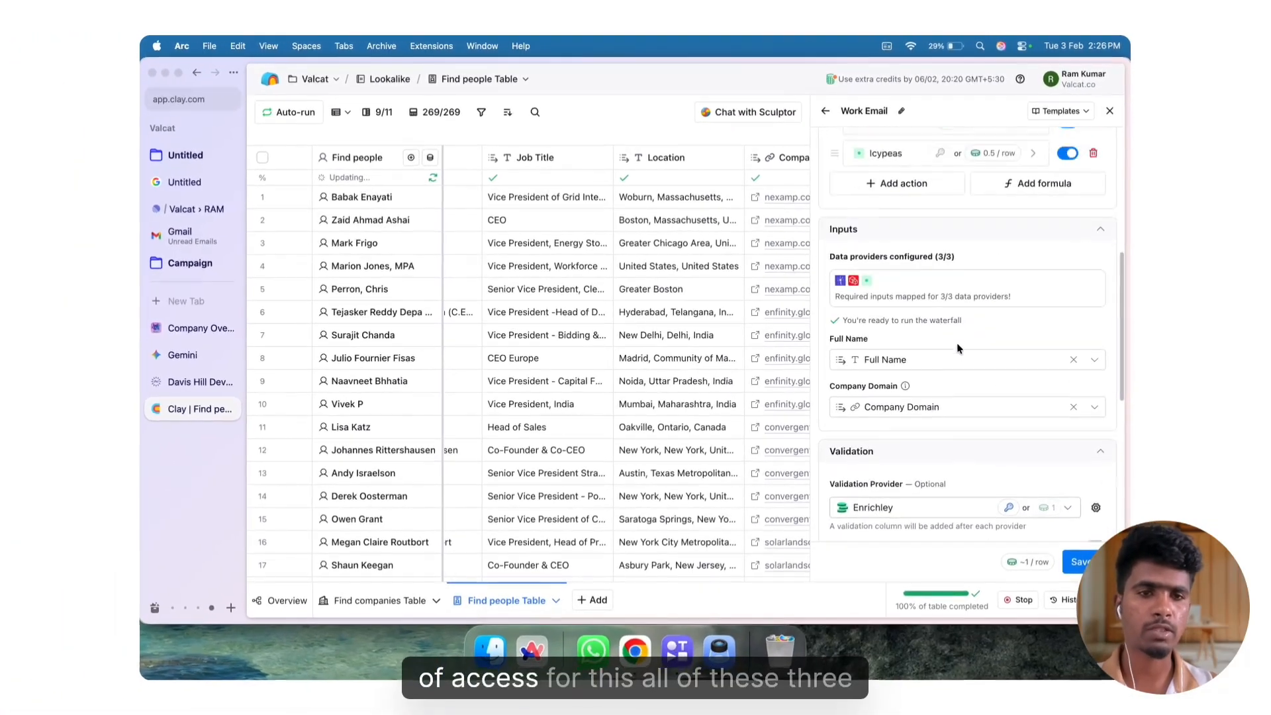
scroll(947, 371, "down", 5)
scroll(950, 423, "up", 10)
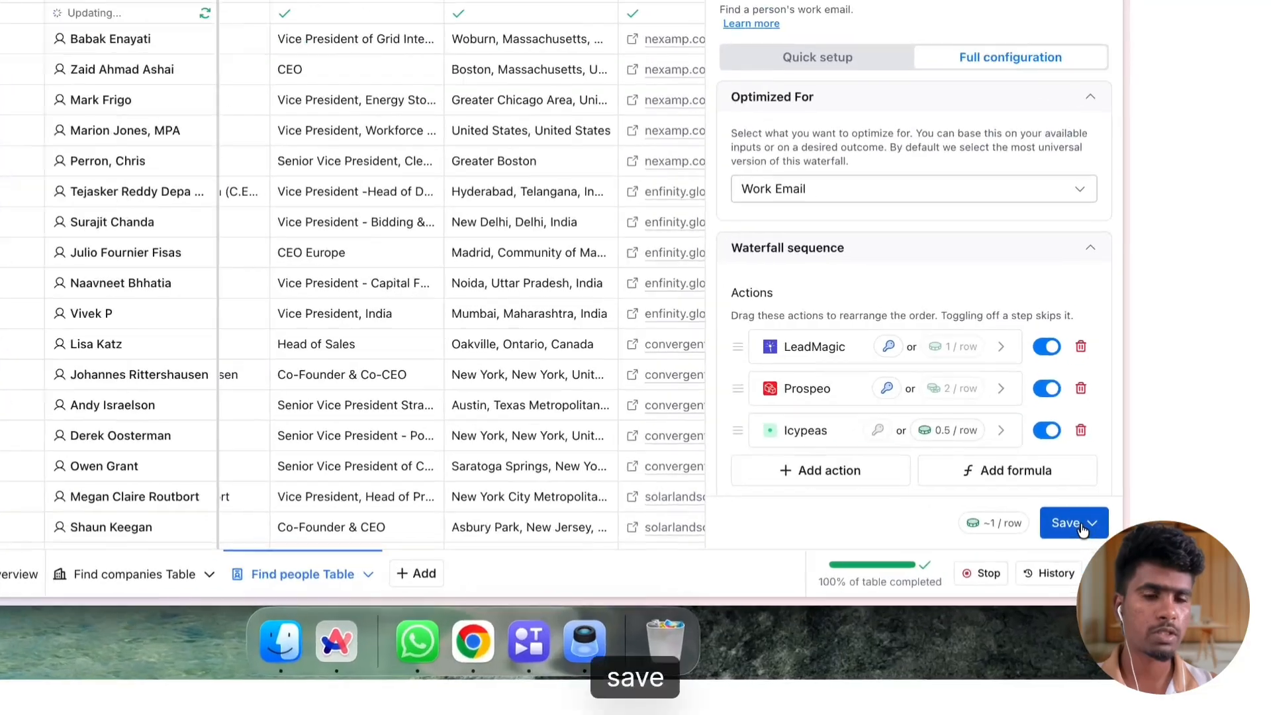
Save the Work Email enrichment, run it on all 269 rows in the view, and close its side panel
left_click(1095, 565)
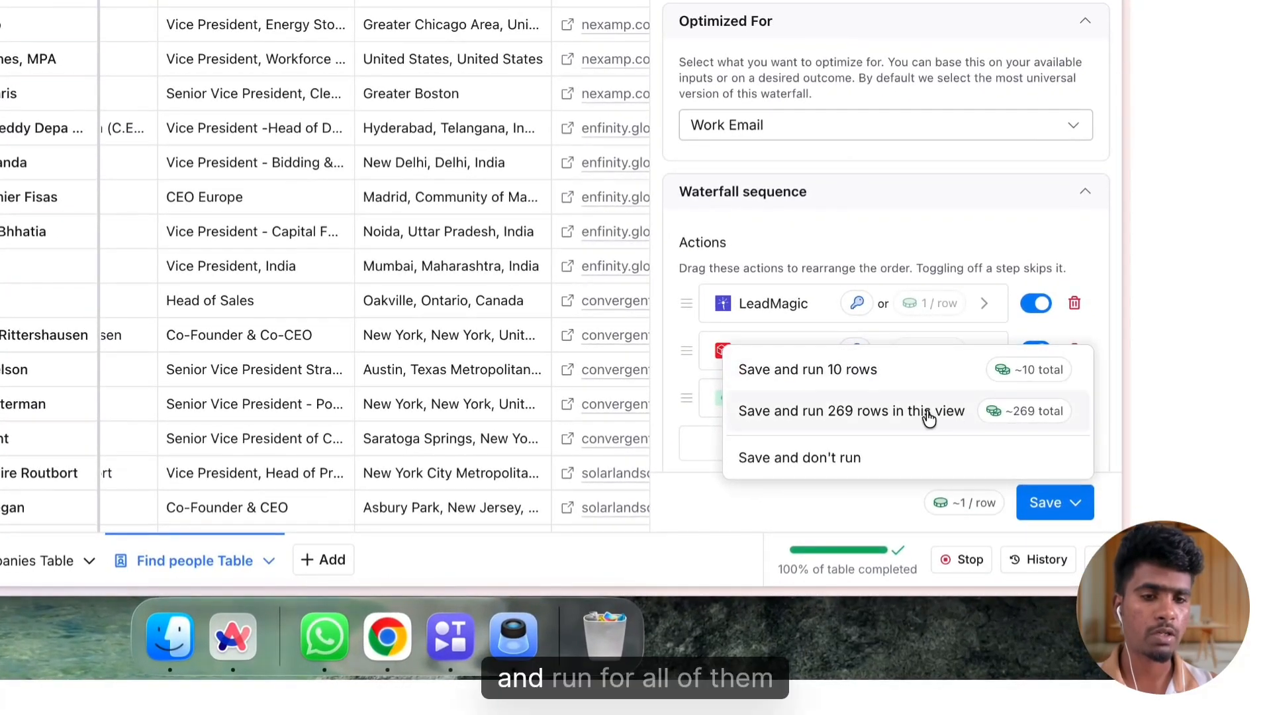
left_click(925, 414)
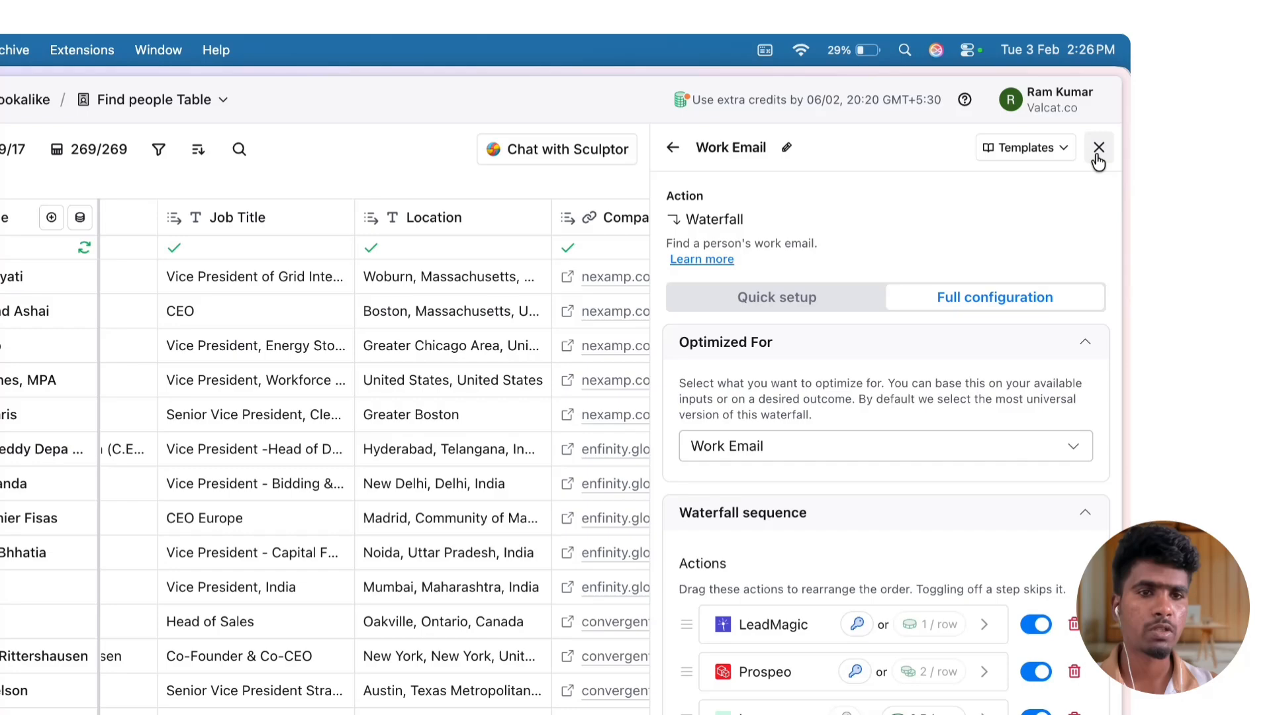
left_click(1097, 153)
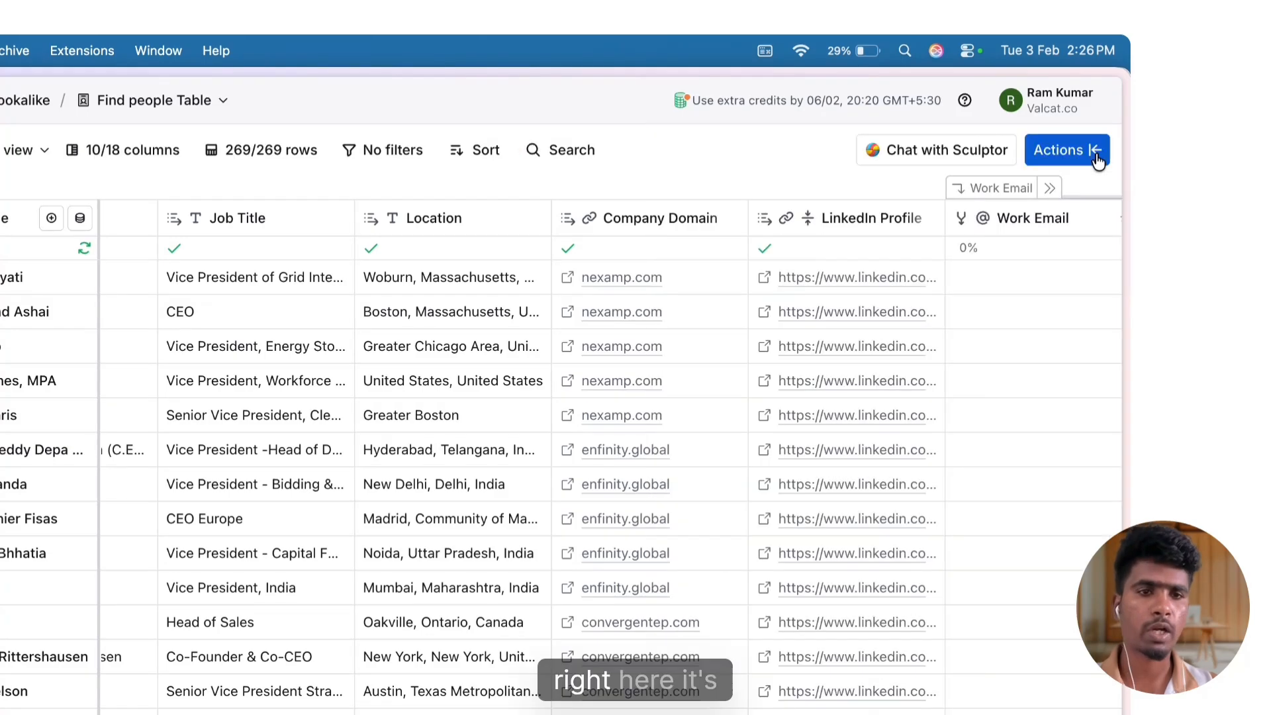
left_click(1096, 154)
left_click(1096, 151)
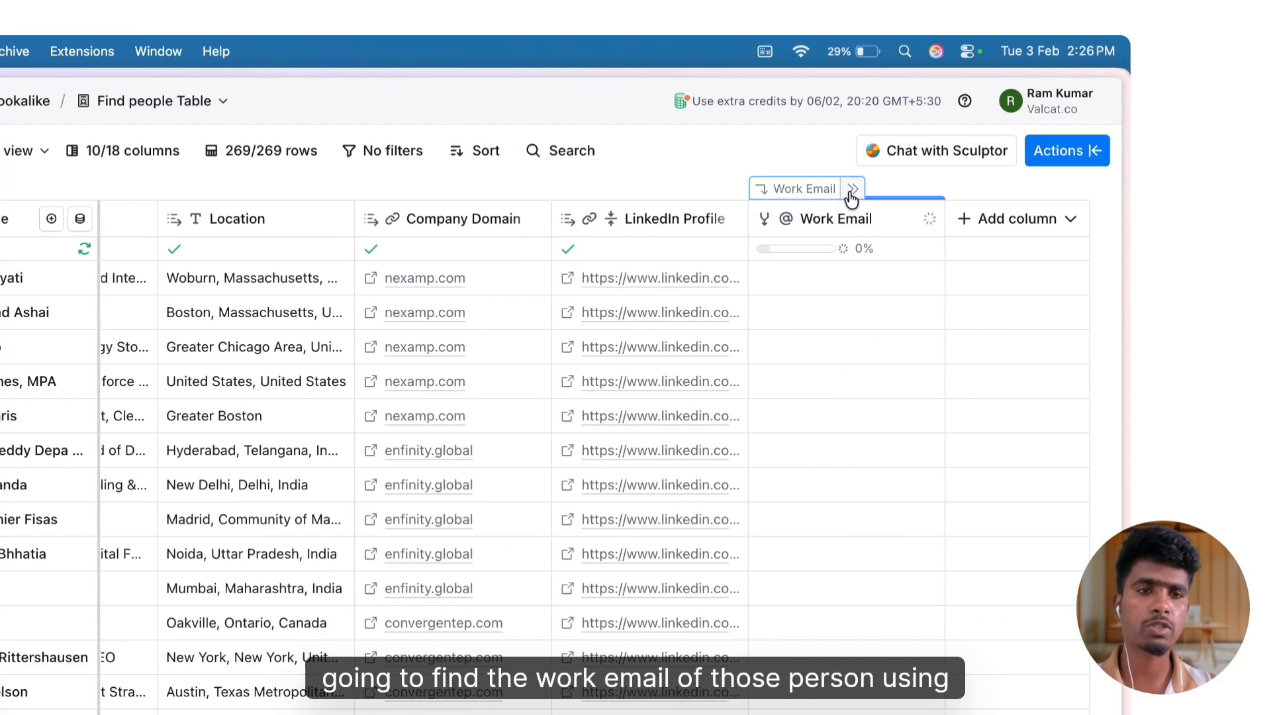
Expand the Work Email column group to examine its provider and validation columns, and collapse it again
left_click(852, 190)
scroll(846, 331, "right", 9)
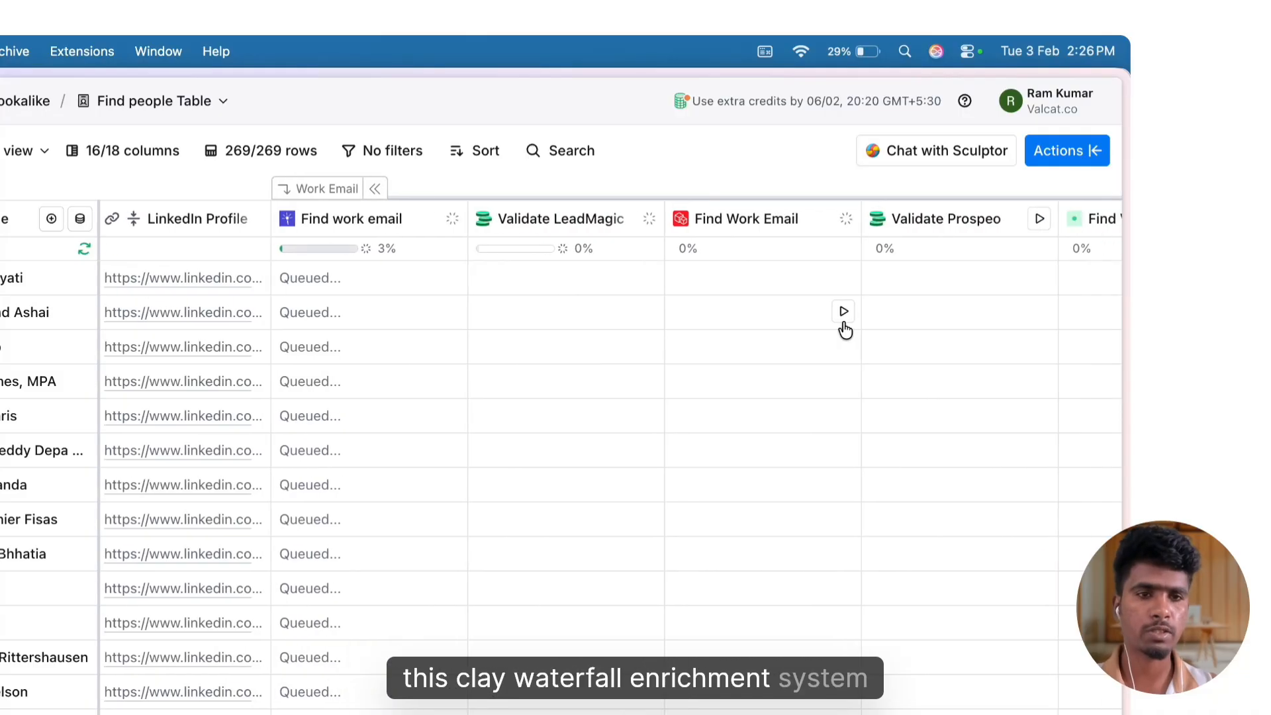
scroll(846, 331, "left", 8)
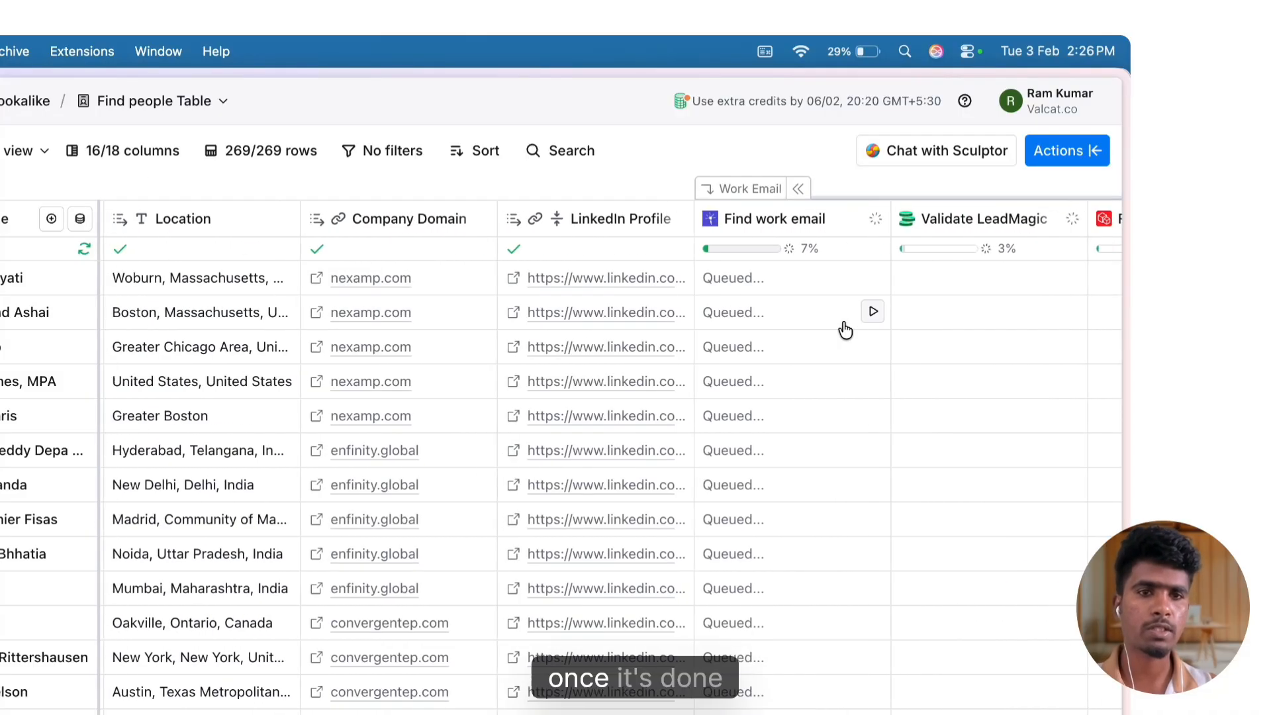
left_click(798, 190)
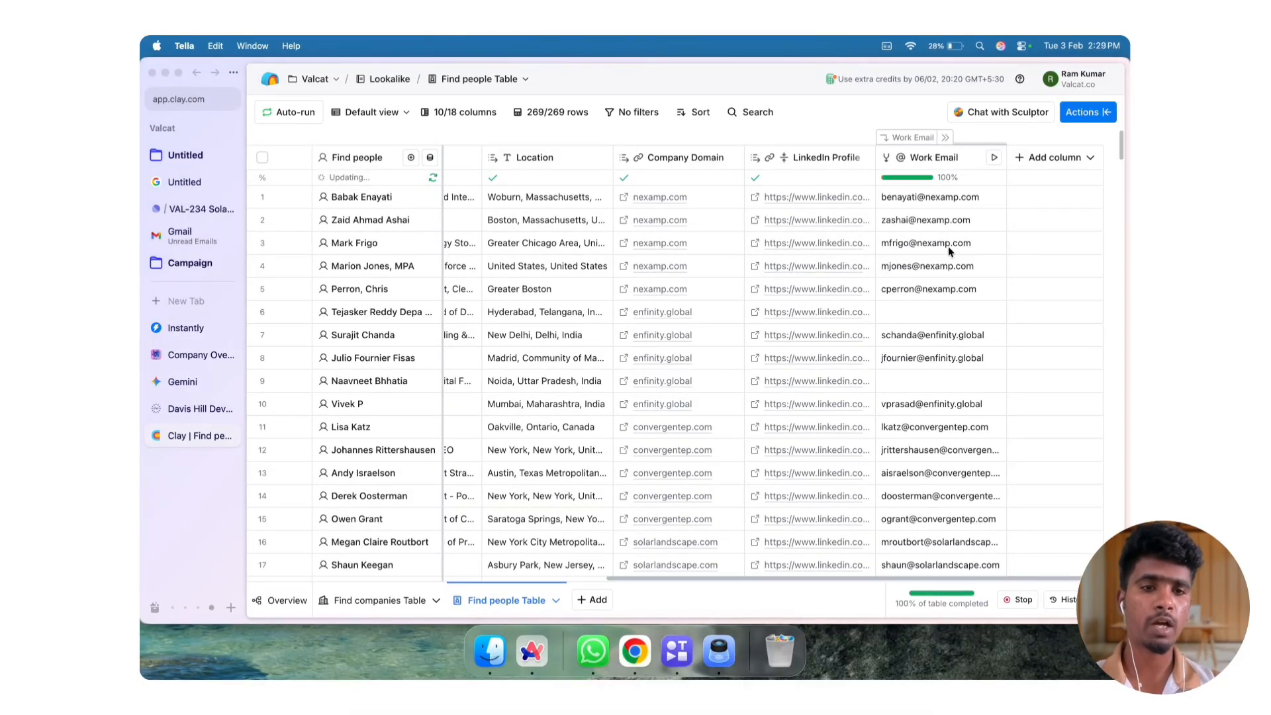
Look through the Work Email column across the rows of the people table
scroll(948, 246, "down", 5)
scroll(948, 246, "down", 5)
scroll(950, 245, "up", 10)
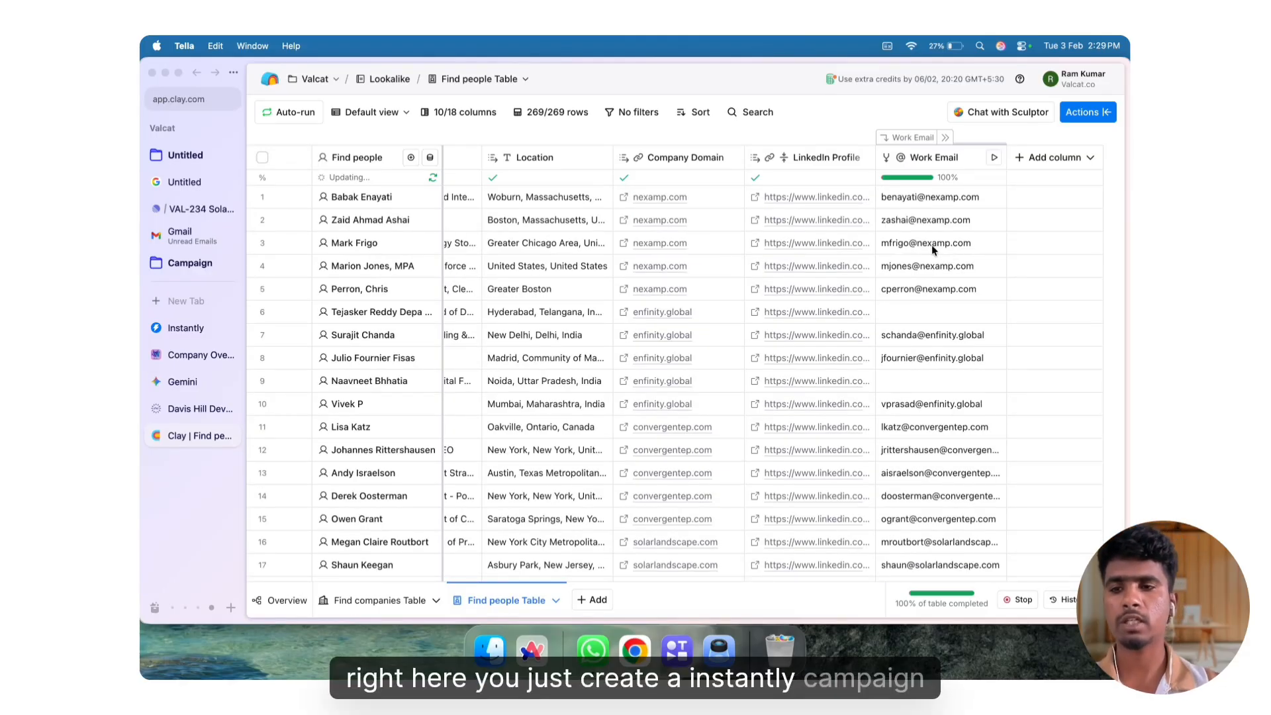
Look at the lookalike campaign in Instantly, return to Clay's Find people Table and review its columns
left_click(212, 324)
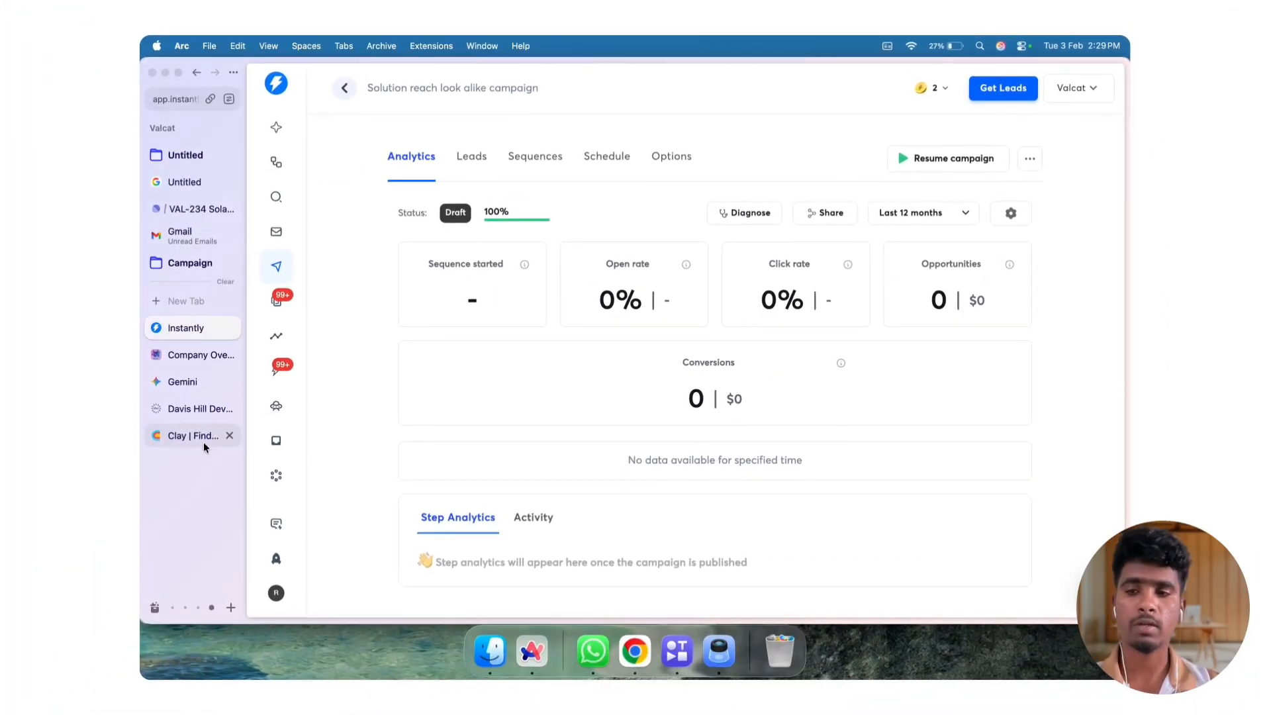
left_click(199, 437)
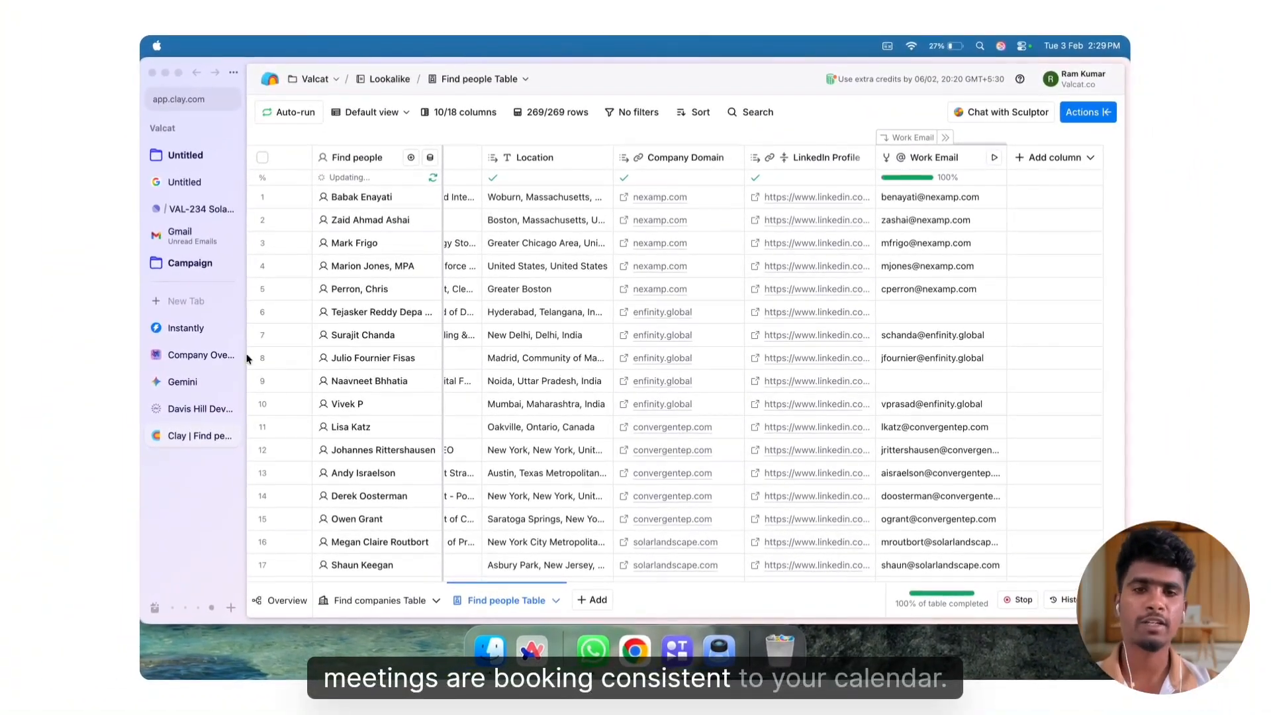
scroll(655, 308, "left", 5)
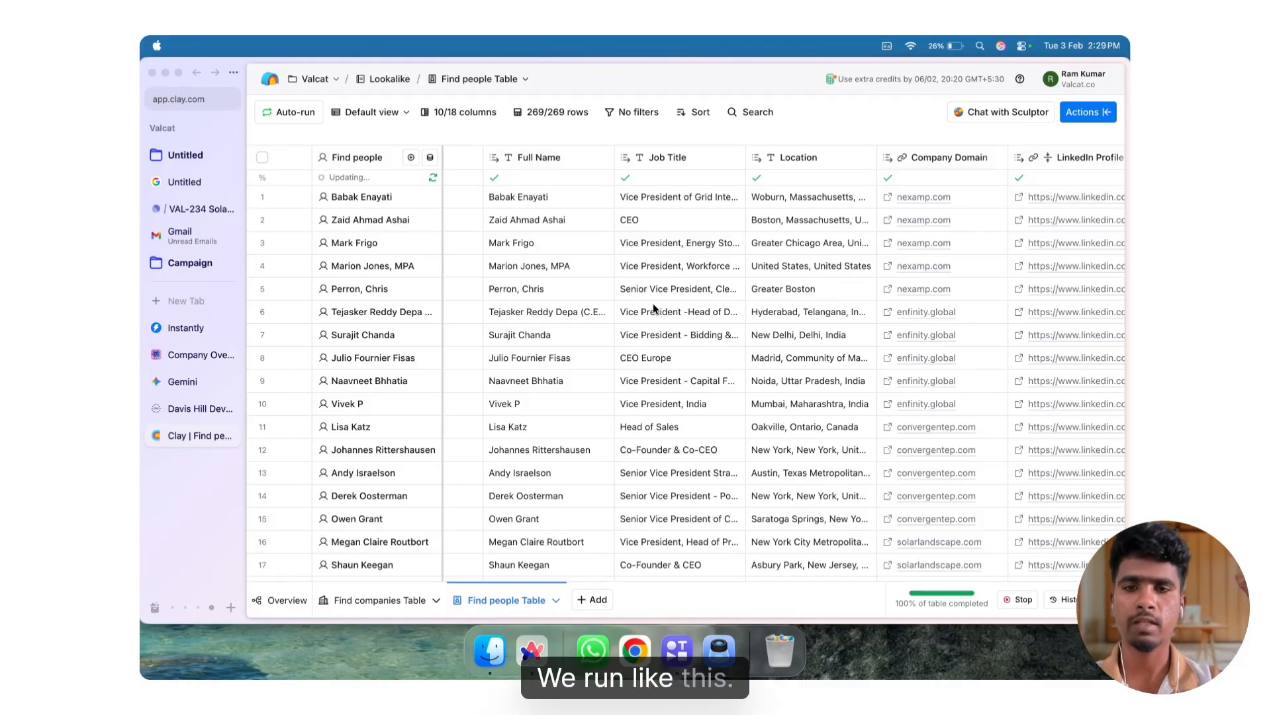
scroll(653, 309, "right", 5)
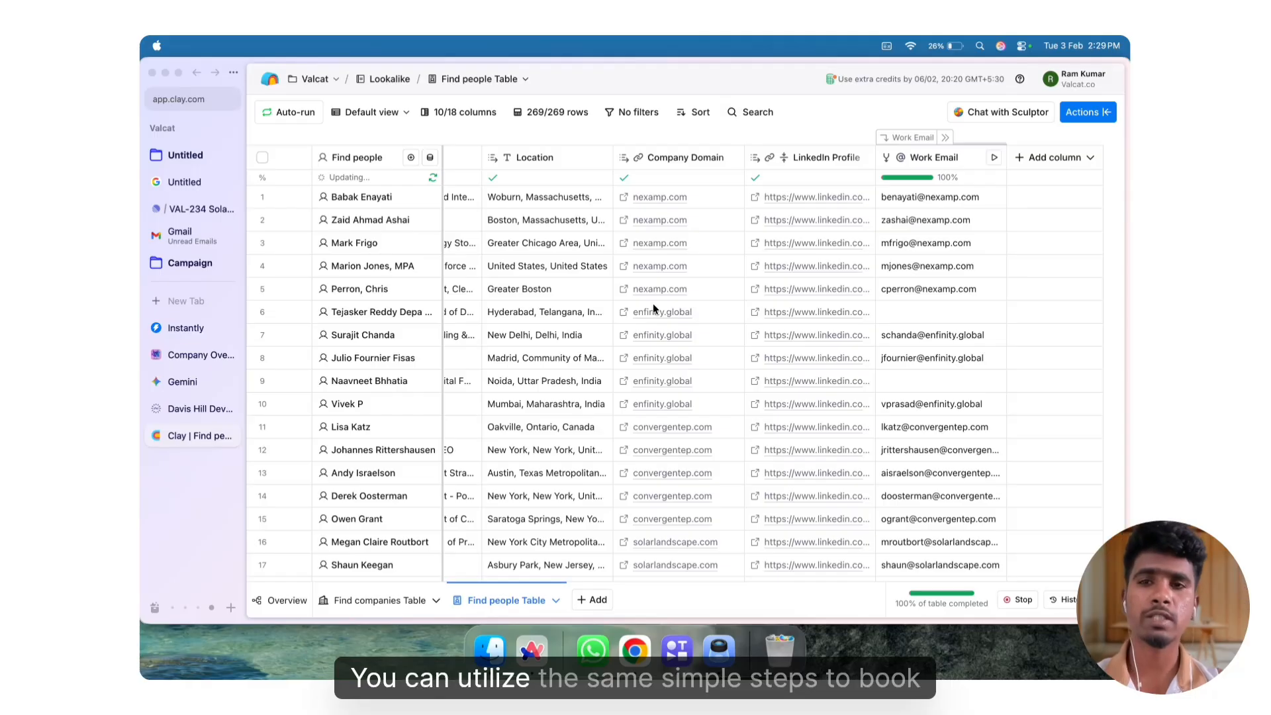